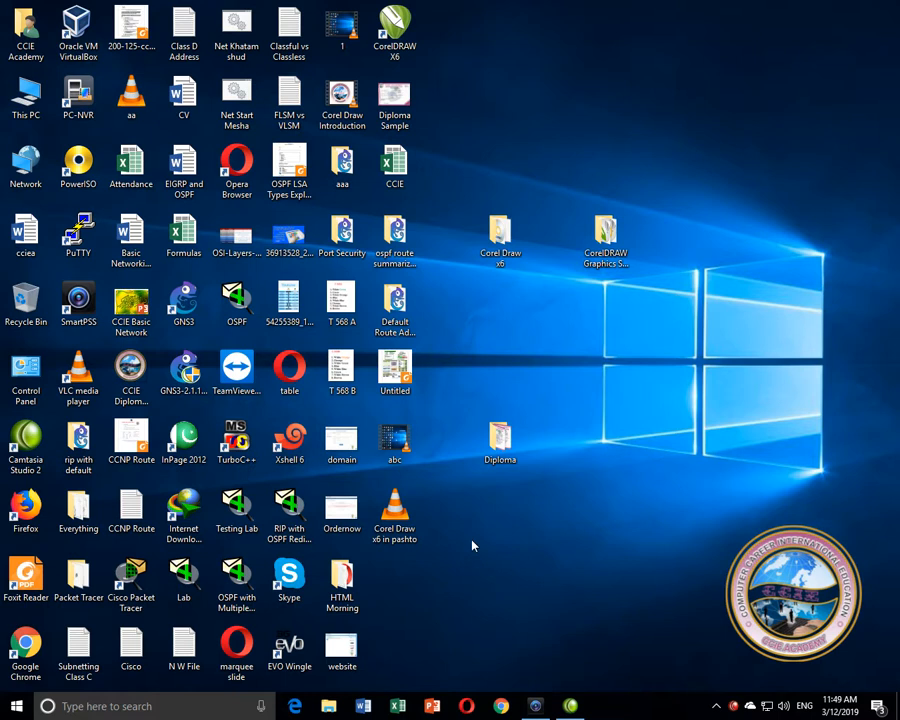
# Switch to Excel, maximize its window and create a blank workbook
pyautogui.click(398, 707)
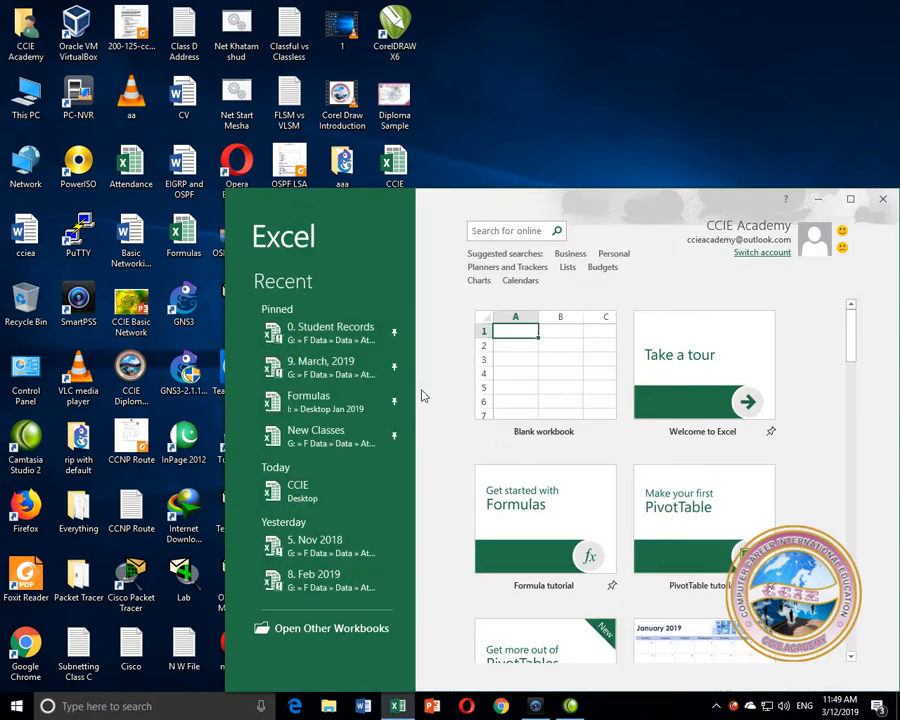
pyautogui.doubleClick(574, 205)
pyautogui.click(283, 170)
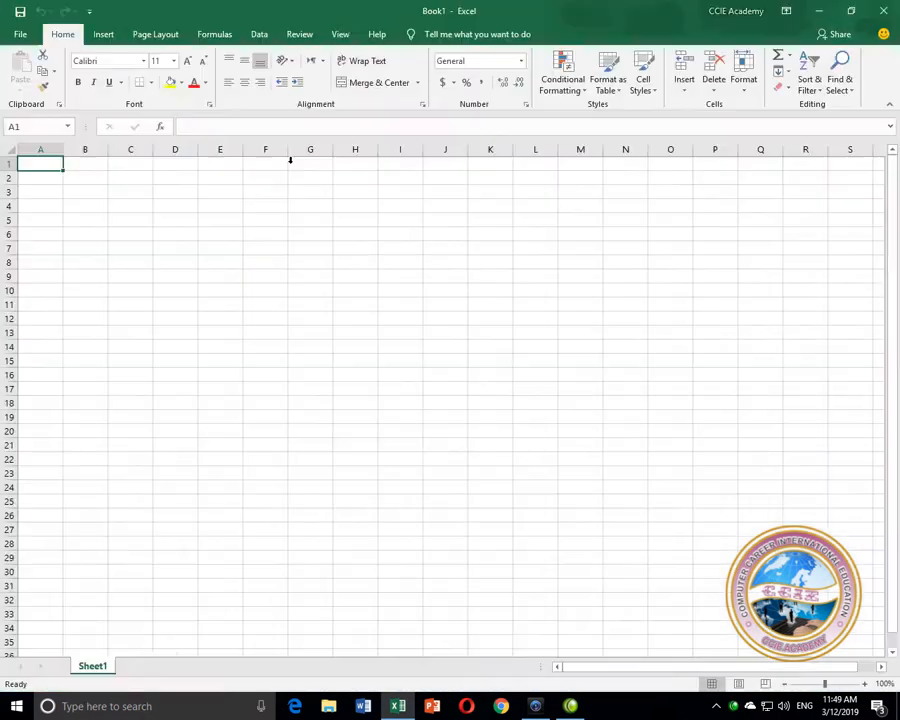
# Open the recently used workbook Formulas
pyautogui.click(259, 34)
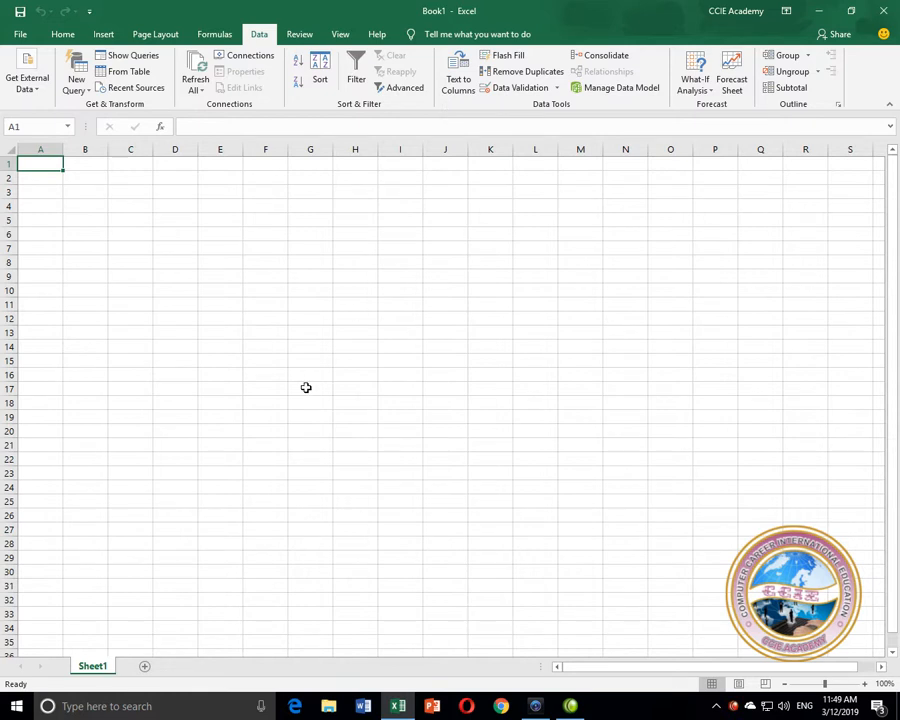
pyautogui.click(20, 34)
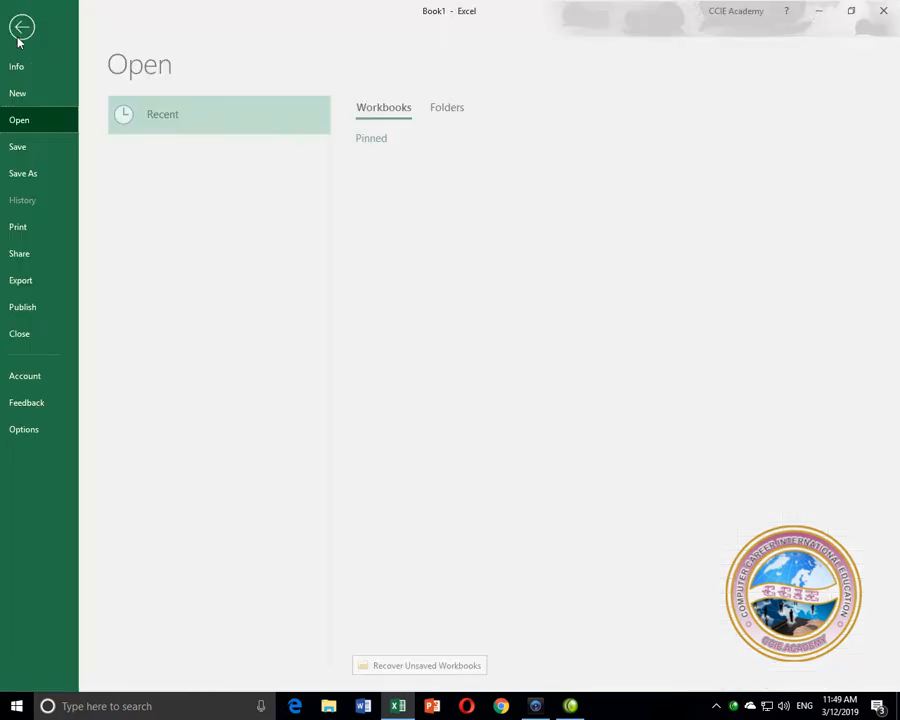
pyautogui.click(476, 219)
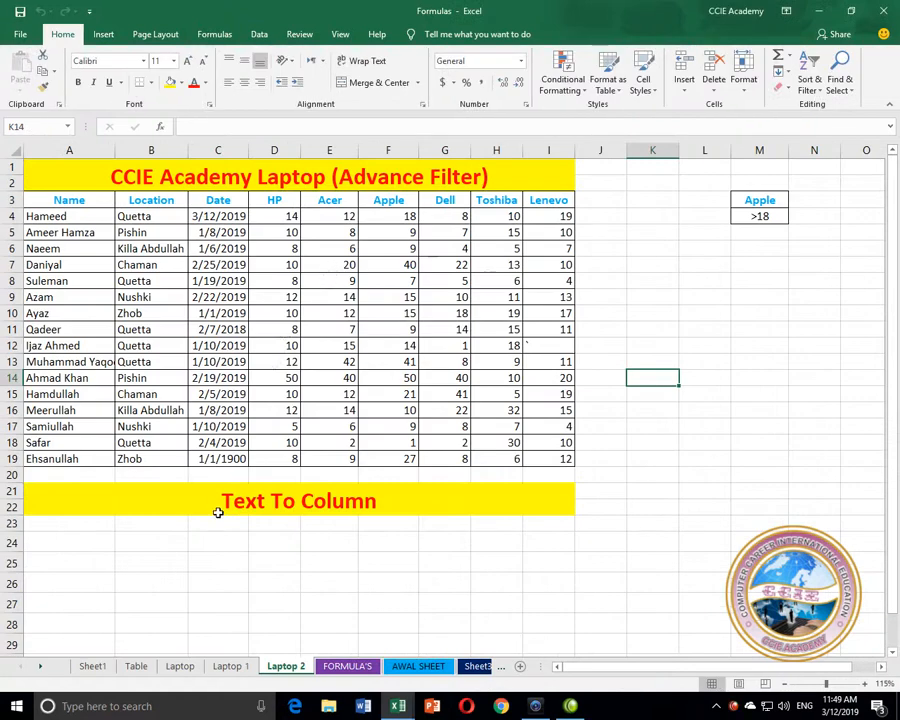
# Copy the yellow-and-red title formatting from the Laptop 2 sheet onto the title of the Laptop 1 sheet
pyautogui.click(184, 667)
pyautogui.click(230, 666)
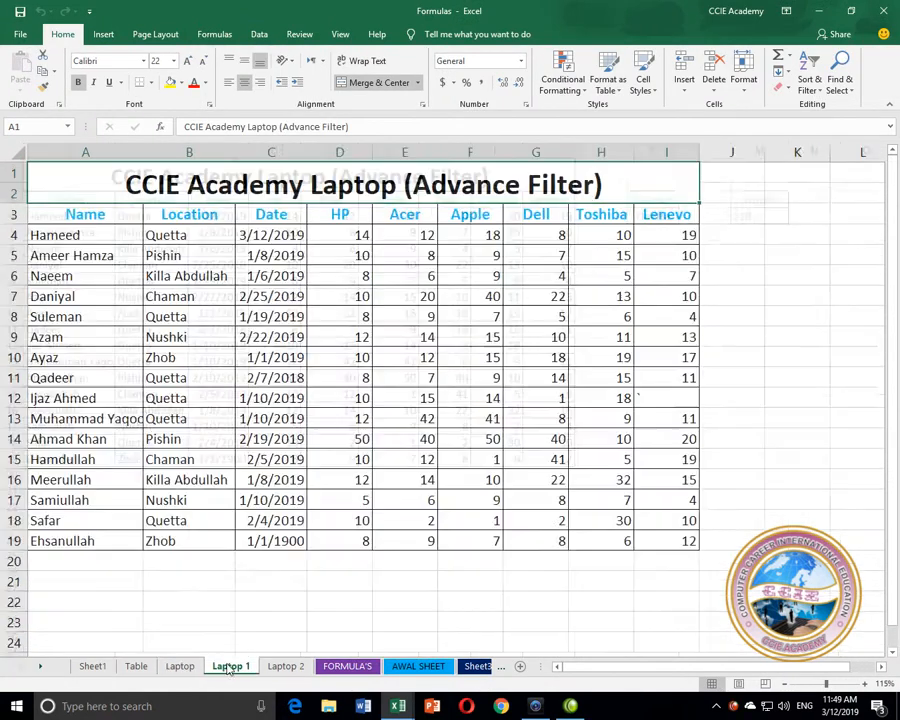
pyautogui.click(286, 666)
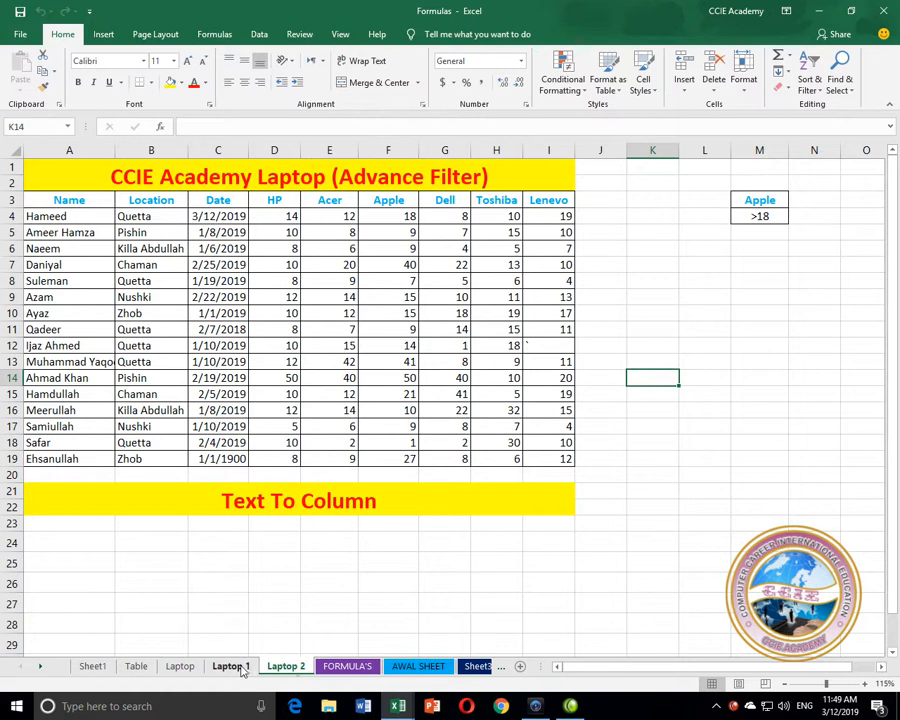
pyautogui.click(240, 666)
pyautogui.click(287, 666)
pyautogui.click(291, 178)
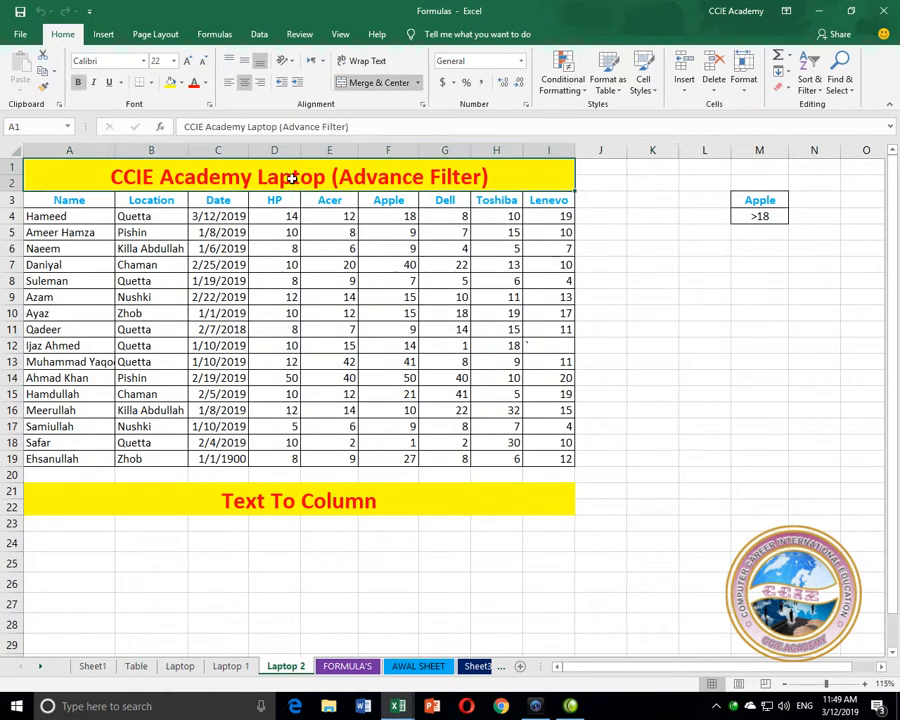
pyautogui.click(42, 86)
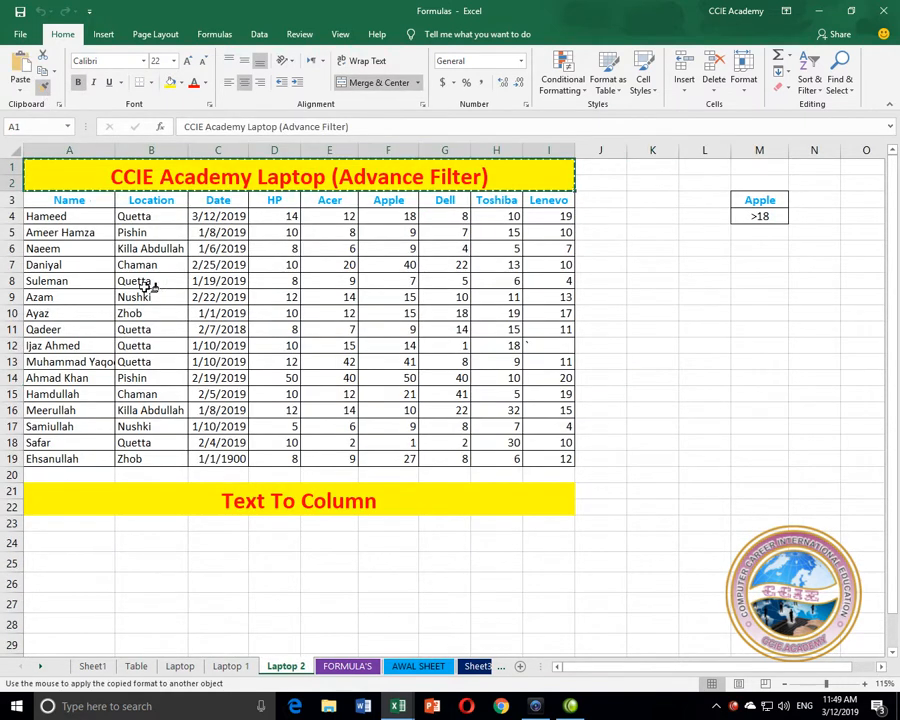
pyautogui.click(231, 666)
pyautogui.click(250, 190)
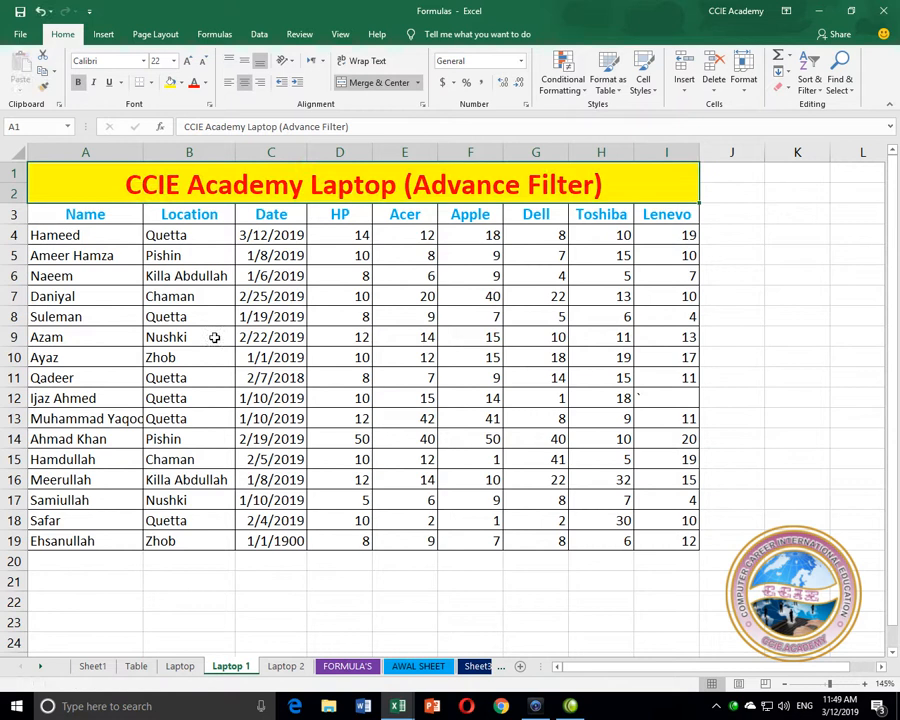
# Copy the Laptop 1 title's formatting onto the merged title cell of the Laptop sheet
pyautogui.click(42, 85)
pyautogui.click(178, 666)
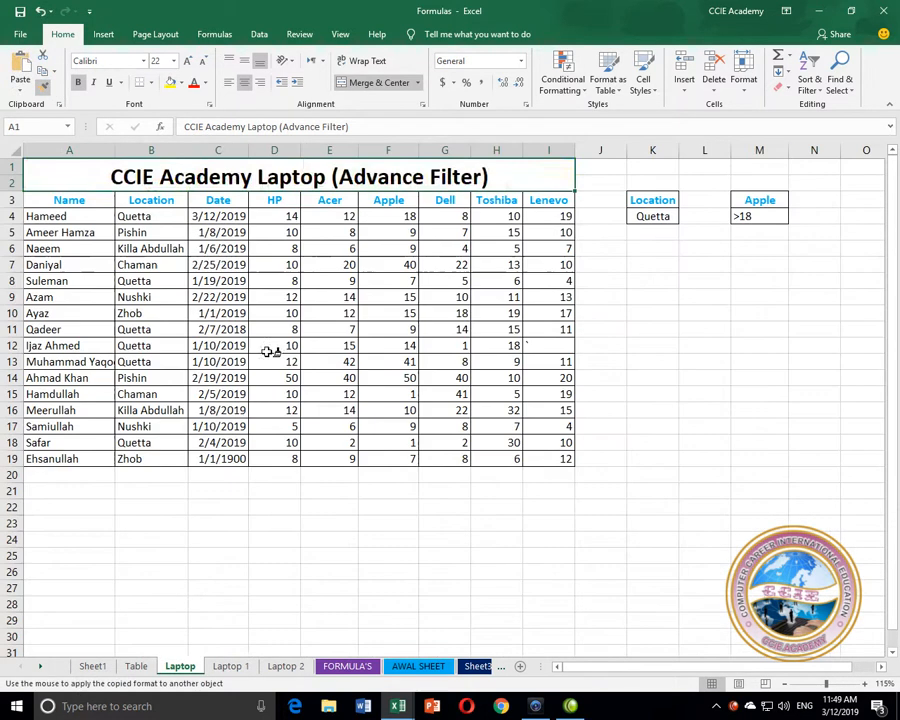
pyautogui.click(241, 181)
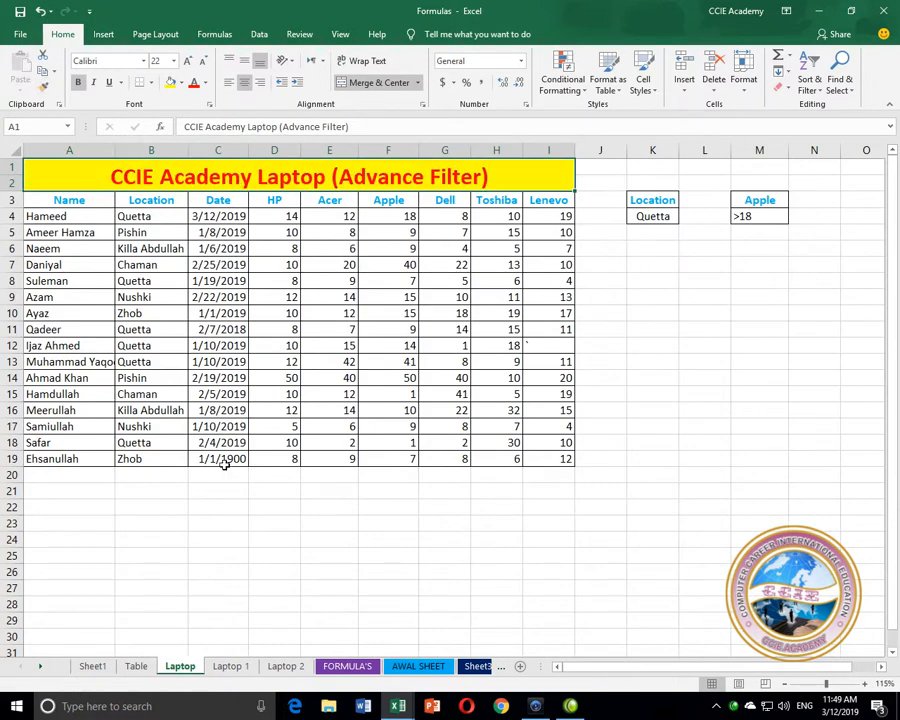
# Compare the titles and tables on the Laptop 1, Laptop 2 and Laptop sheets, ending on the Laptop sheet
pyautogui.click(230, 667)
pyautogui.click(287, 667)
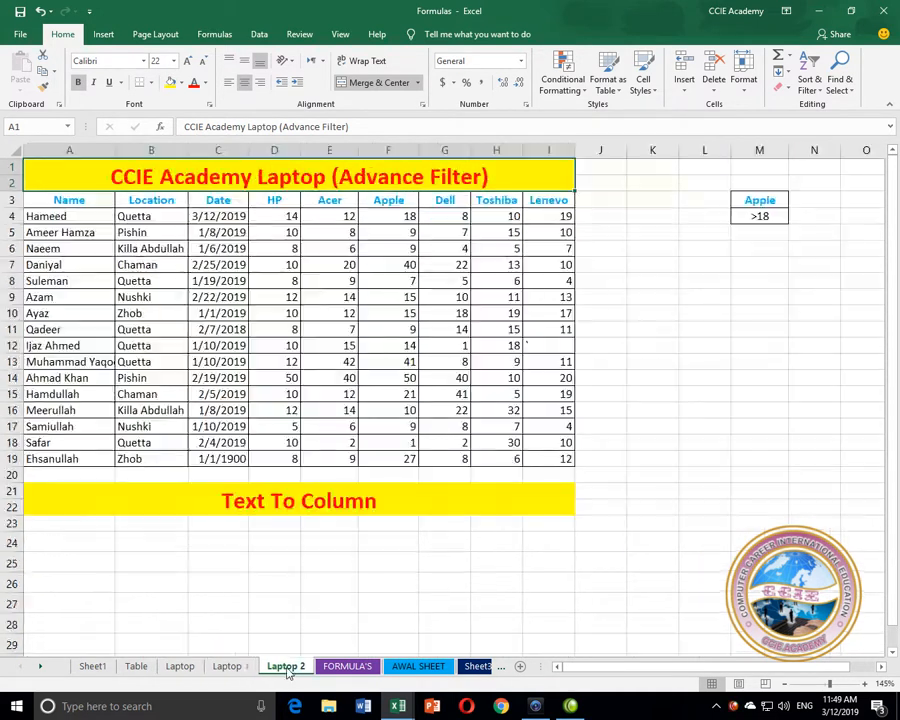
pyautogui.click(237, 667)
pyautogui.click(183, 667)
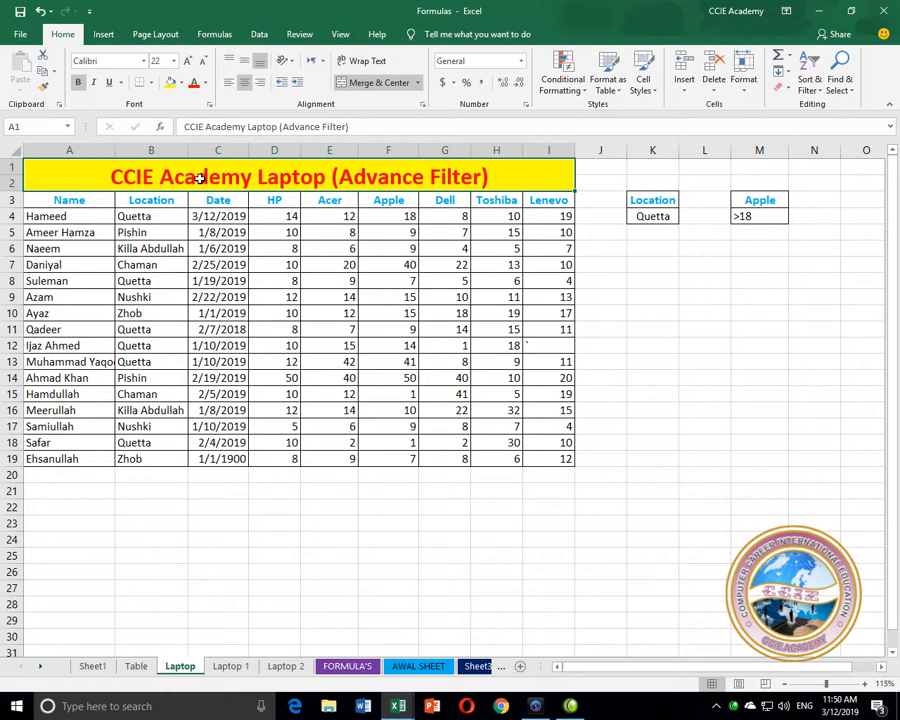
pyautogui.click(288, 232)
pyautogui.click(268, 180)
pyautogui.click(286, 278)
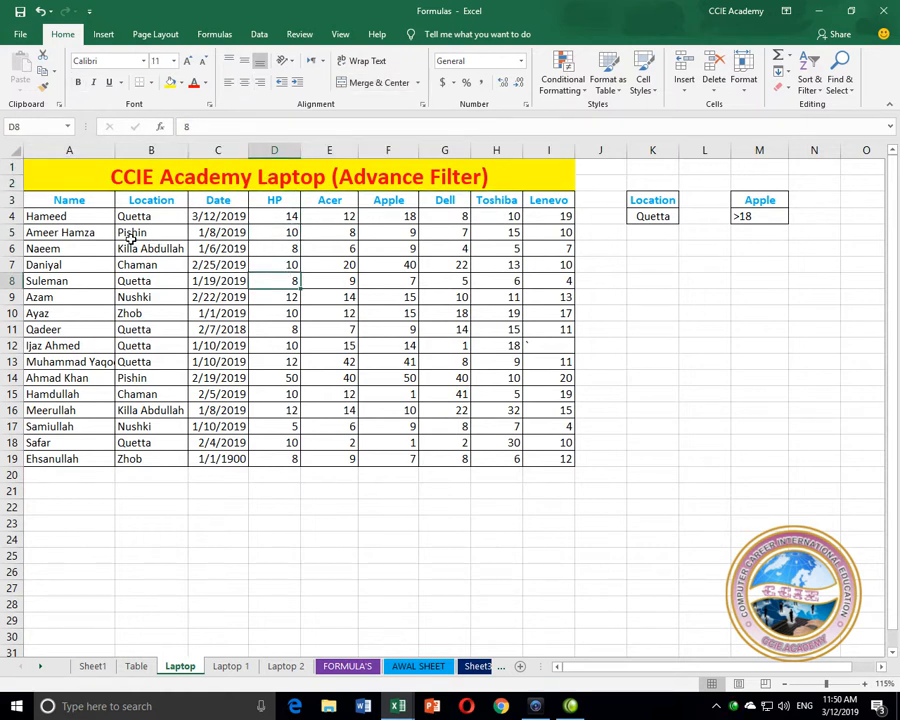
# Examine the laptop table's brand headers and its Name and Location columns at a larger magnification
pyautogui.keyDown('ctrl'); pyautogui.scroll(4, 130, 238); pyautogui.keyUp('ctrl')
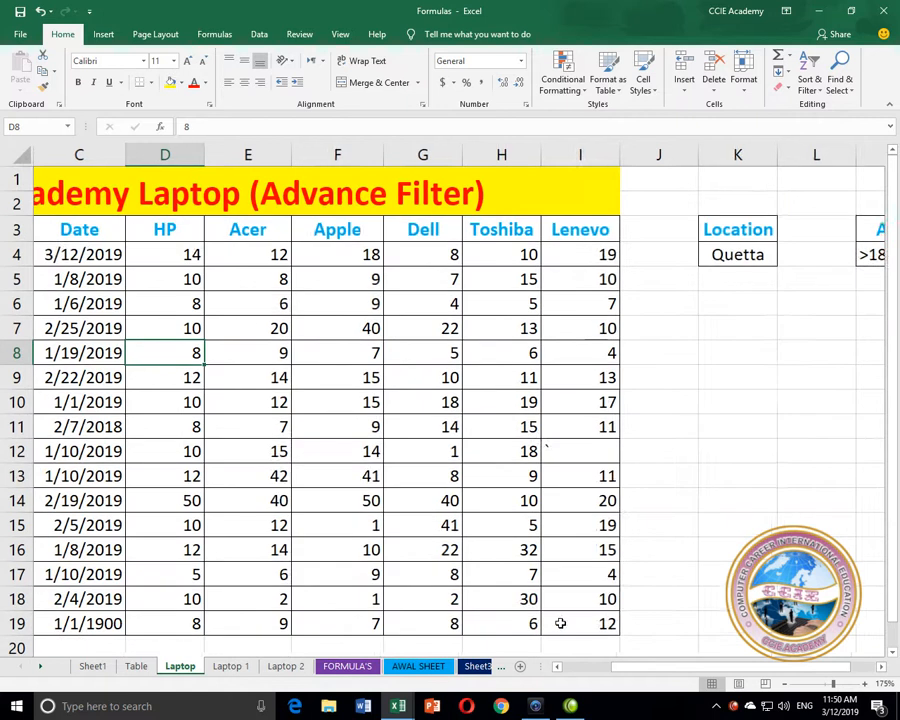
pyautogui.moveTo(728, 667); pyautogui.dragTo(656, 676)
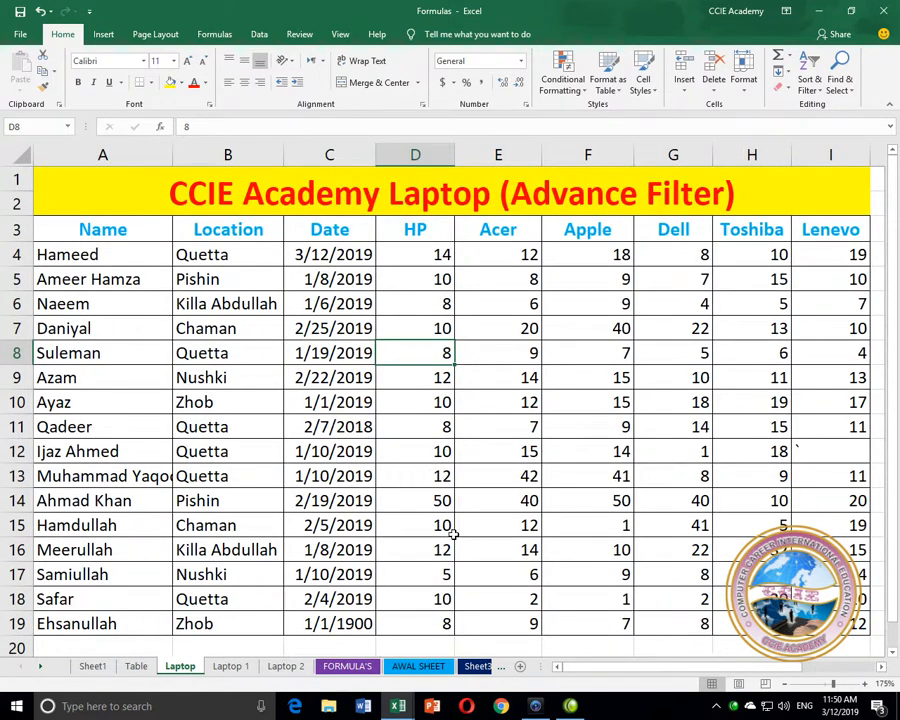
pyautogui.keyDown('ctrl'); pyautogui.scroll(-1, 453, 535); pyautogui.keyUp('ctrl')
pyautogui.click(458, 224)
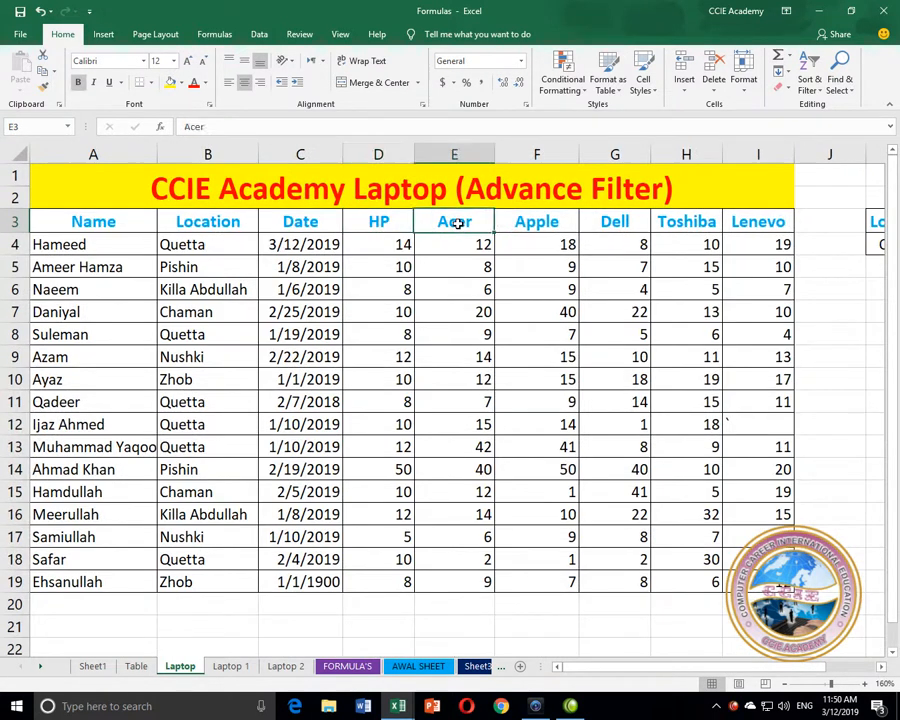
pyautogui.click(540, 223)
pyautogui.click(630, 223)
pyautogui.click(688, 223)
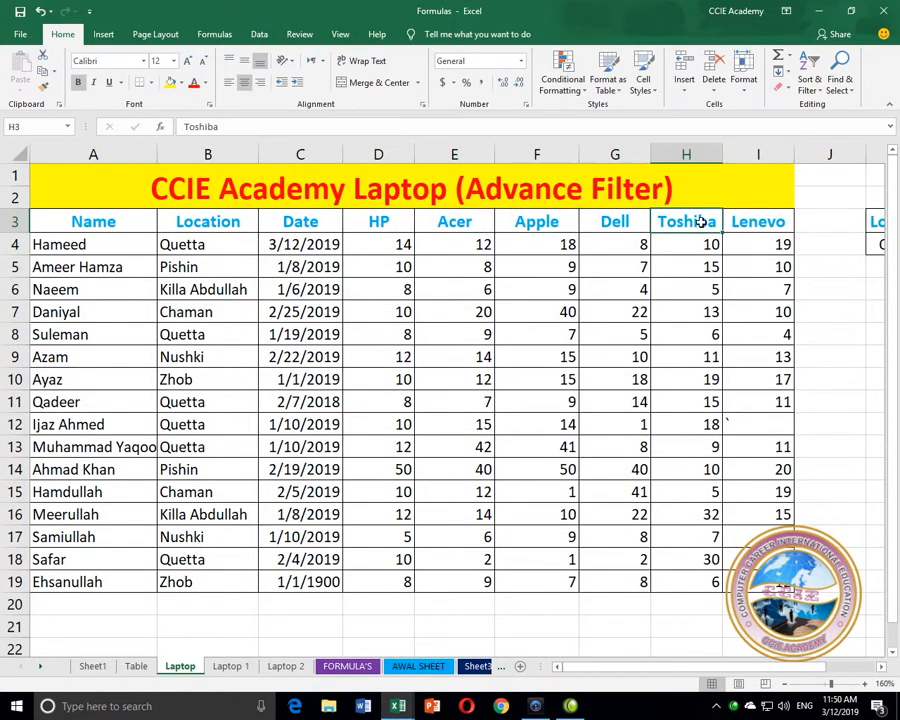
pyautogui.click(747, 223)
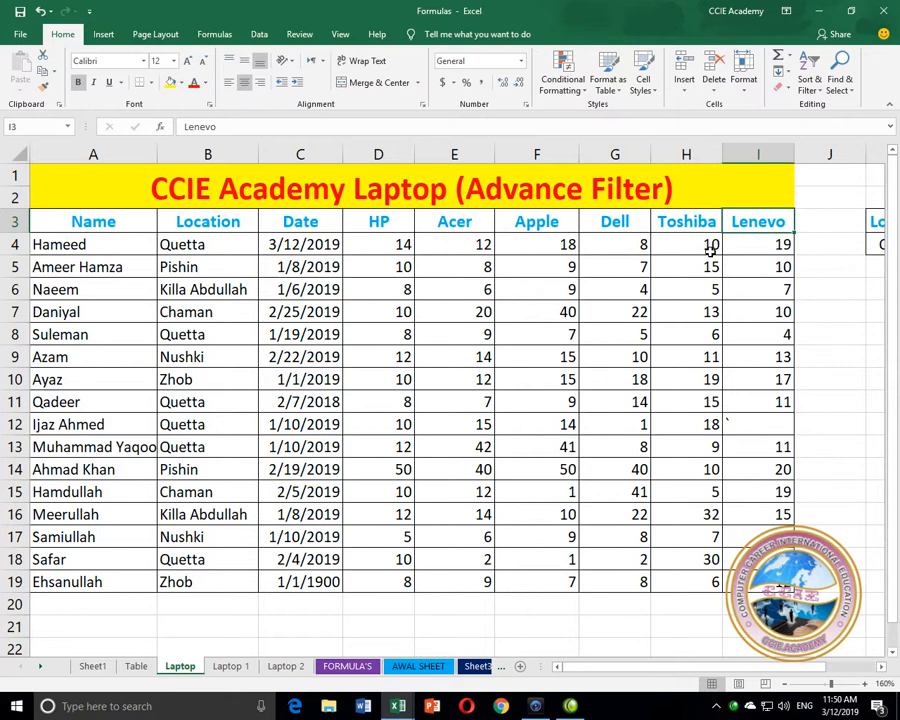
pyautogui.click(100, 223)
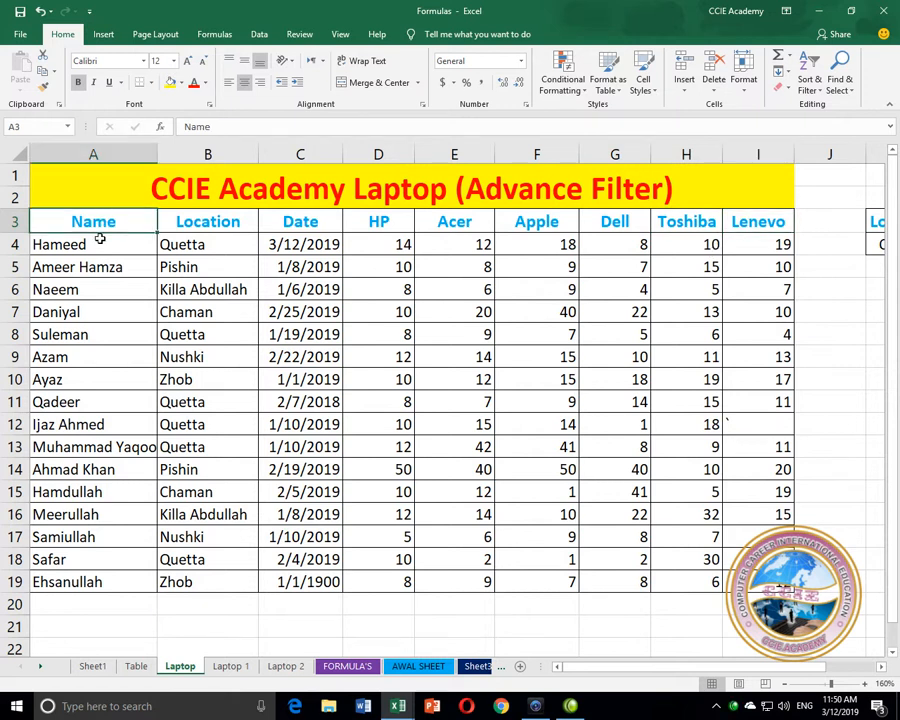
pyautogui.click(125, 238)
pyautogui.click(99, 265)
pyautogui.click(85, 334)
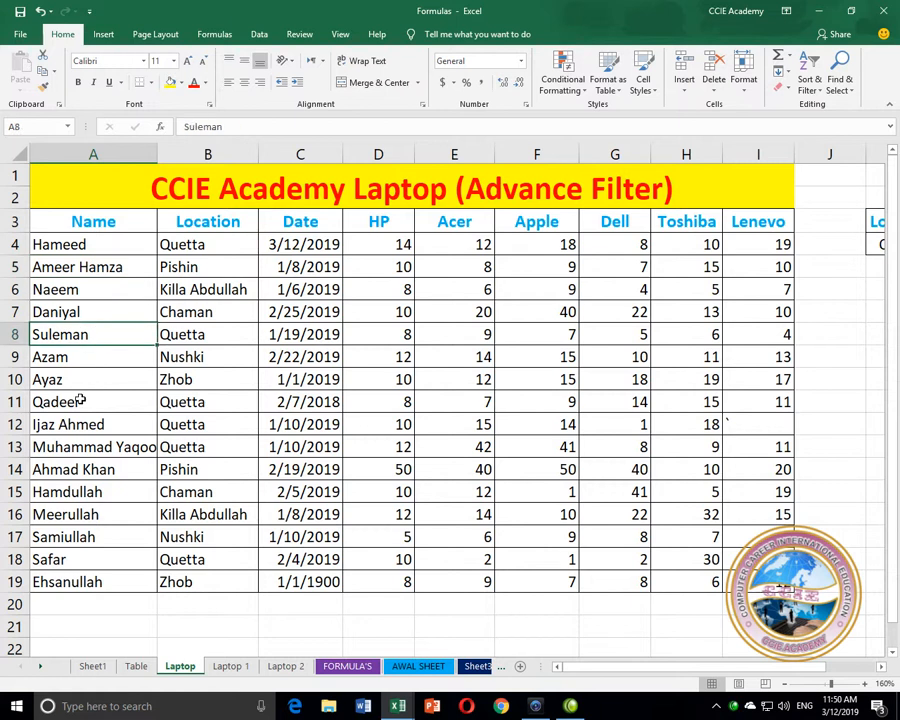
pyautogui.click(76, 400)
pyautogui.click(177, 224)
pyautogui.click(180, 254)
# Centre the contents of the table range A3:I19 horizontally and autofit the width of the Name column
pyautogui.moveTo(105, 228); pyautogui.dragTo(785, 588)
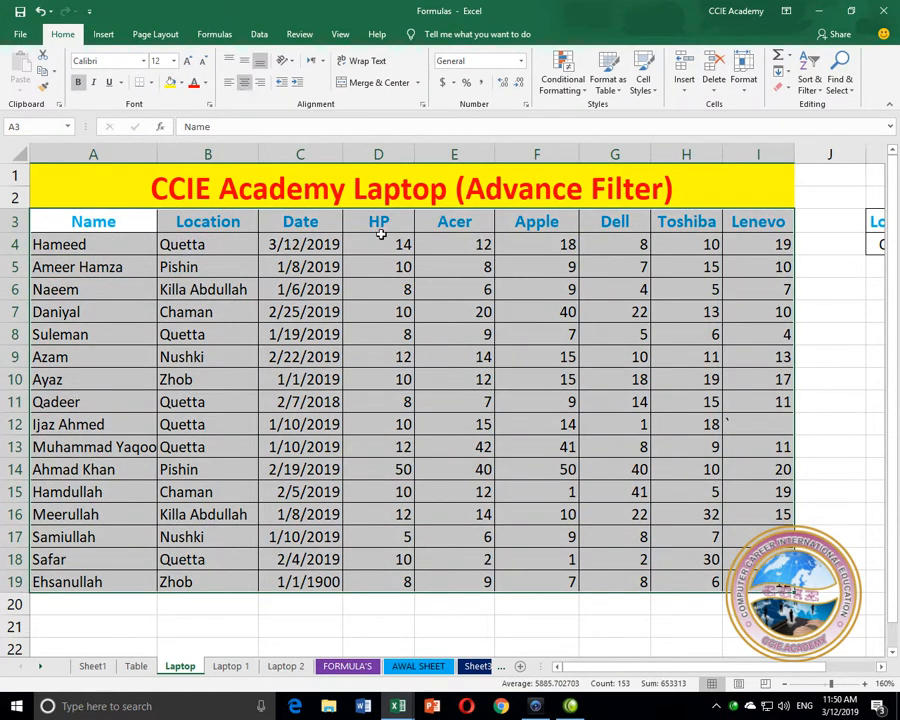
pyautogui.click(242, 87)
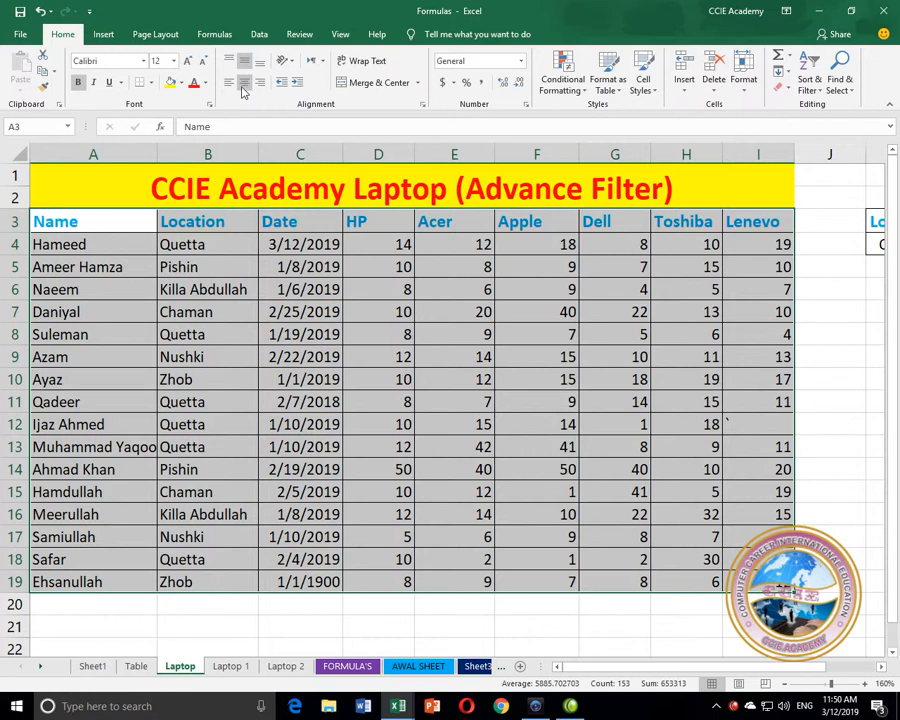
pyautogui.click(243, 86)
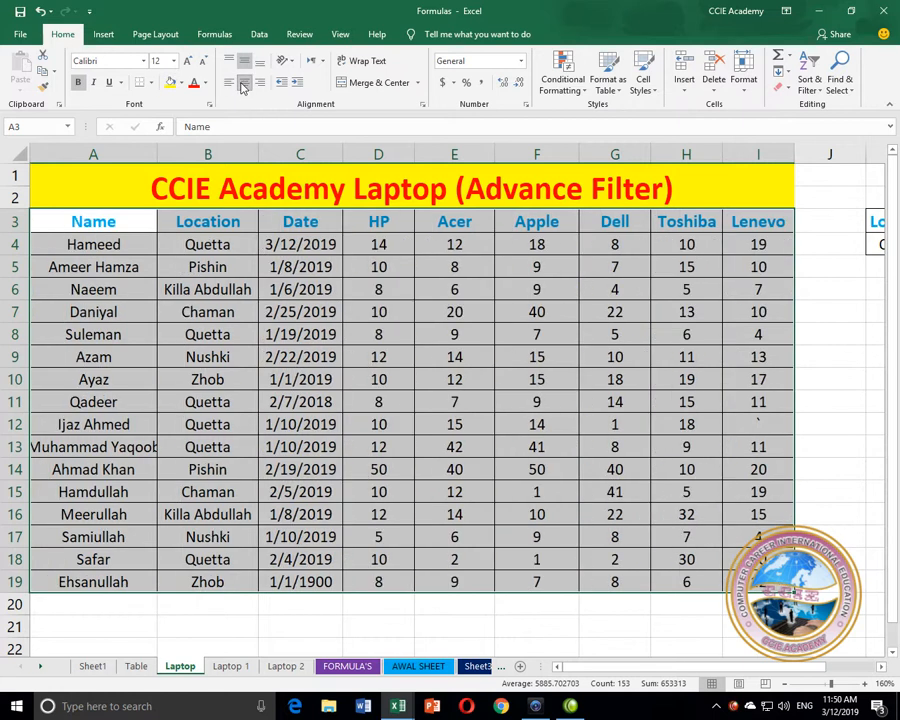
pyautogui.click(205, 265)
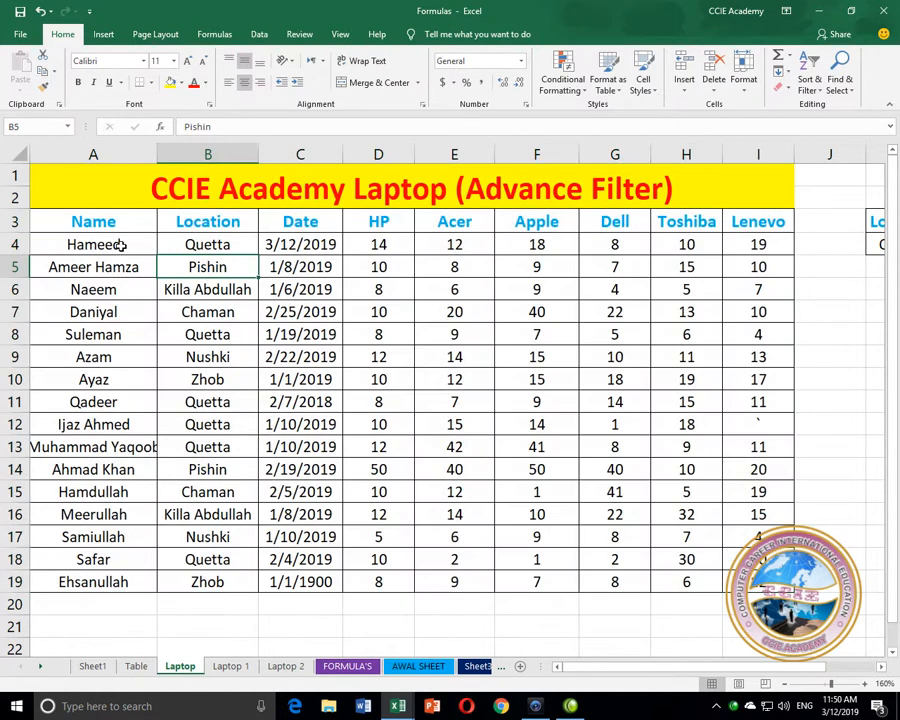
pyautogui.doubleClick(157, 154)
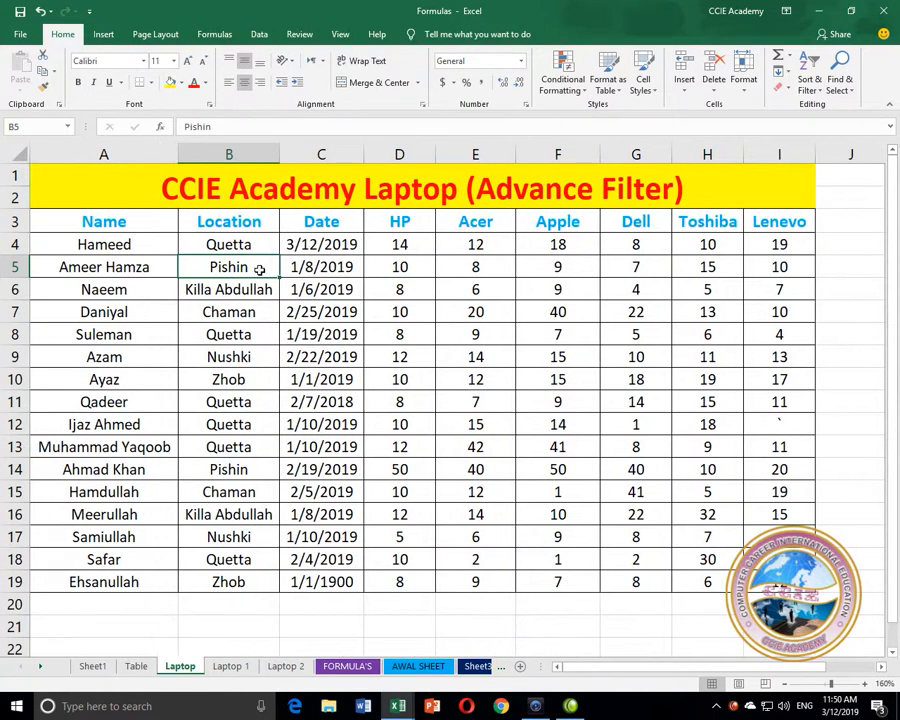
pyautogui.click(241, 354)
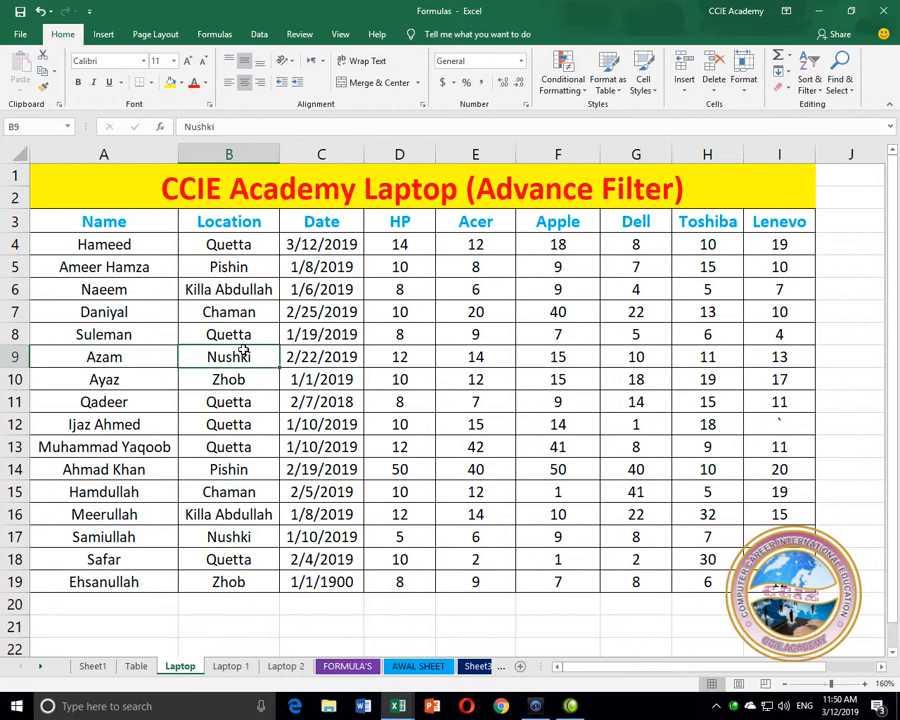
# Examine the first record in row 4 cell by cell, from its name, location and date to each brand's quantity
pyautogui.click(138, 245)
pyautogui.click(194, 245)
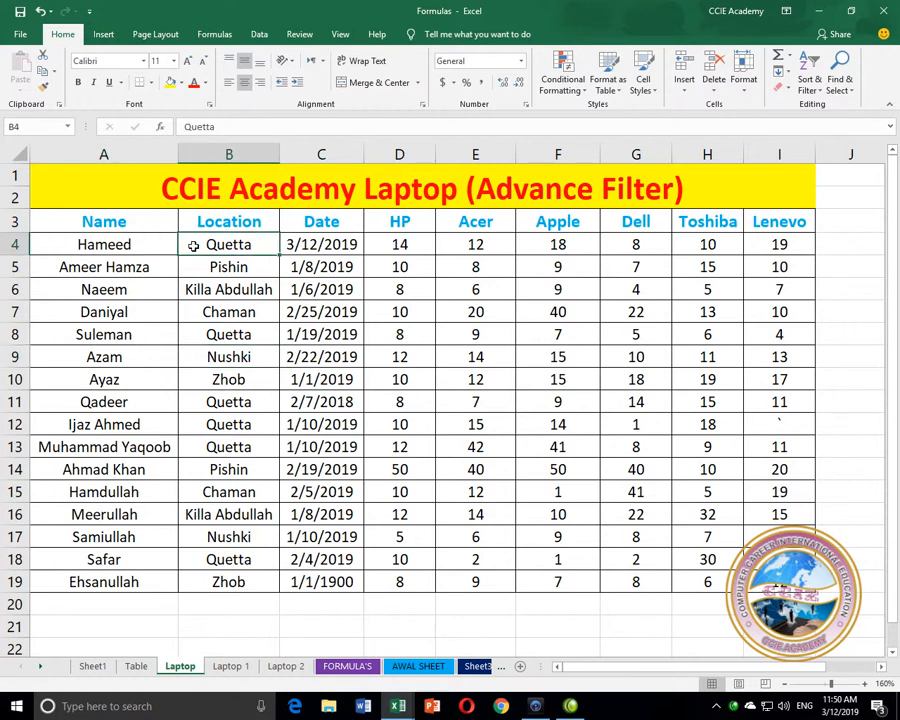
pyautogui.click(302, 245)
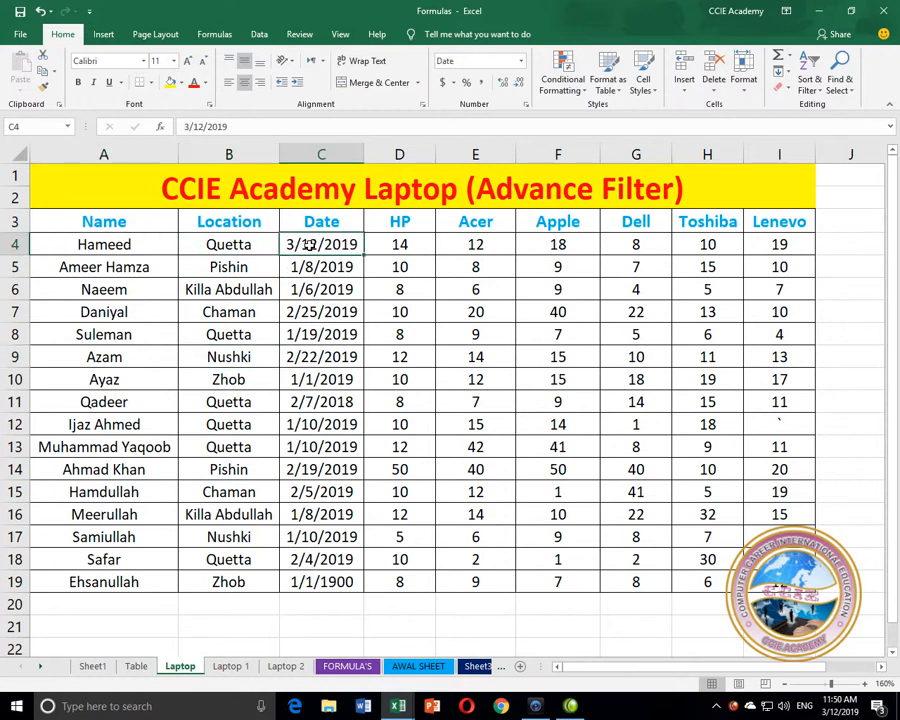
pyautogui.click(400, 245)
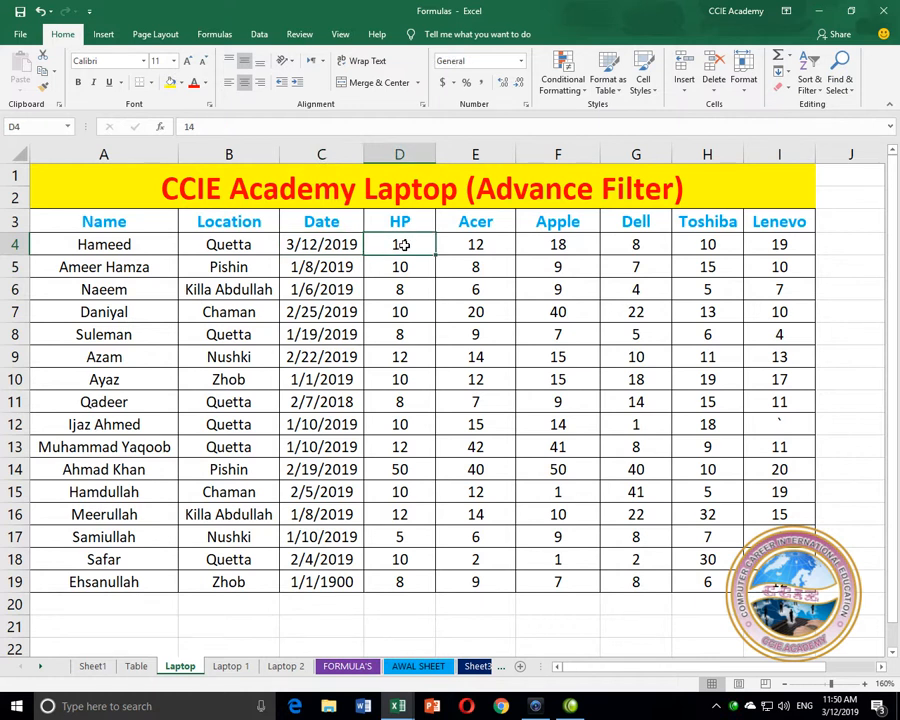
pyautogui.click(477, 244)
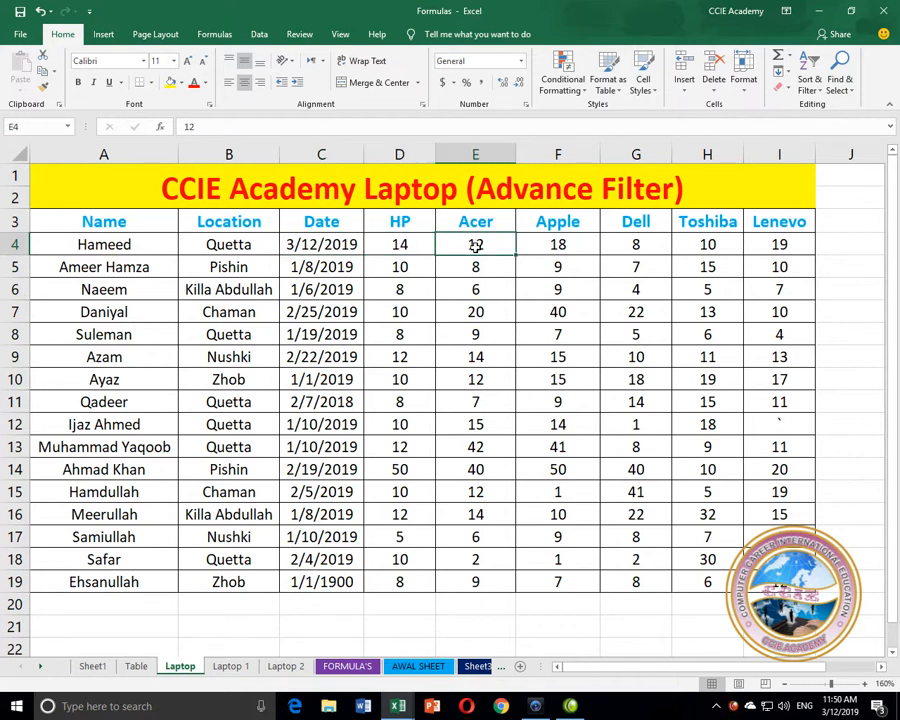
pyautogui.click(541, 245)
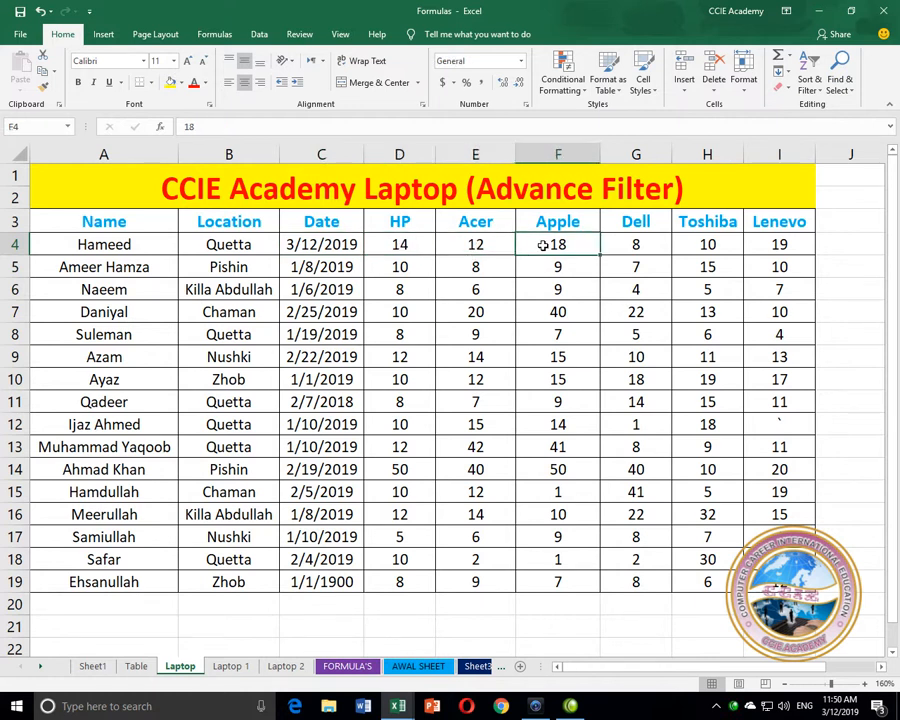
pyautogui.click(627, 245)
pyautogui.click(725, 246)
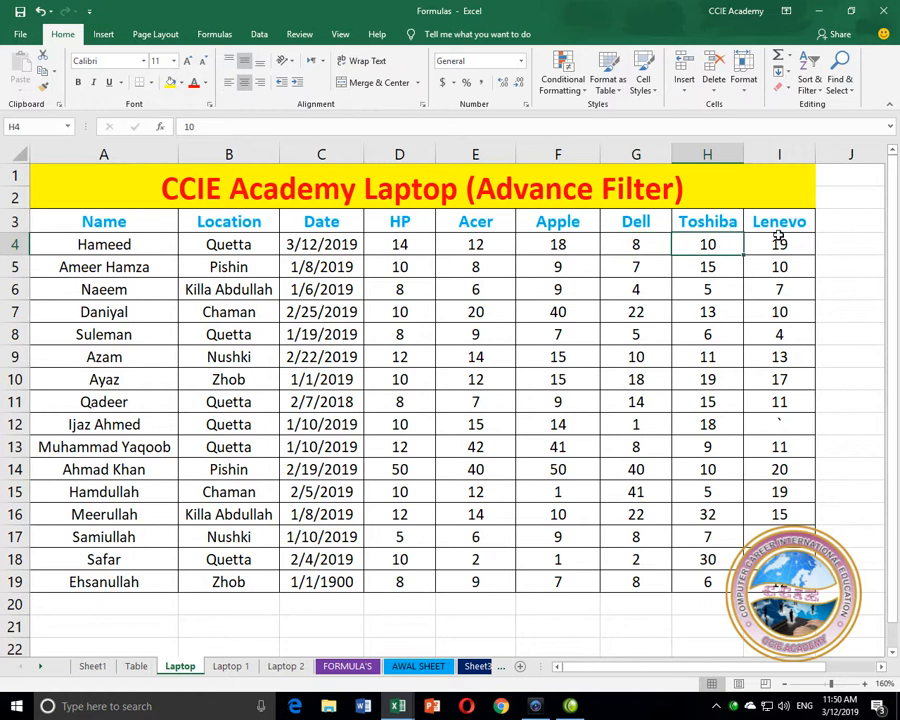
pyautogui.click(772, 242)
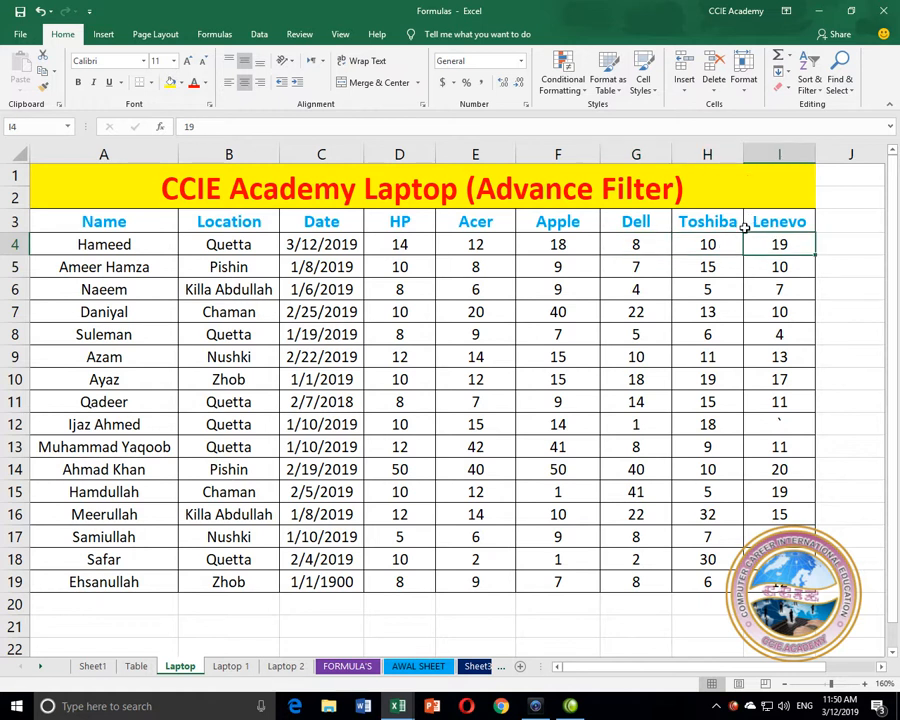
# Examine the names and locations of the records in rows 5 to 13 of the laptop table
pyautogui.click(162, 266)
pyautogui.click(203, 265)
pyautogui.click(116, 286)
pyautogui.click(240, 292)
pyautogui.click(151, 310)
pyautogui.click(237, 313)
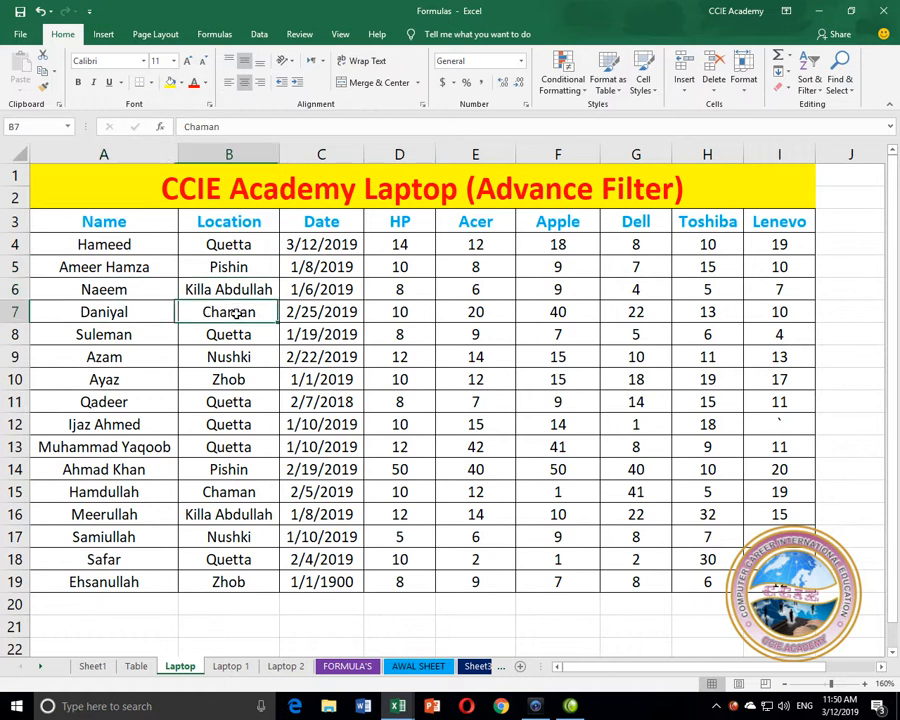
pyautogui.click(151, 335)
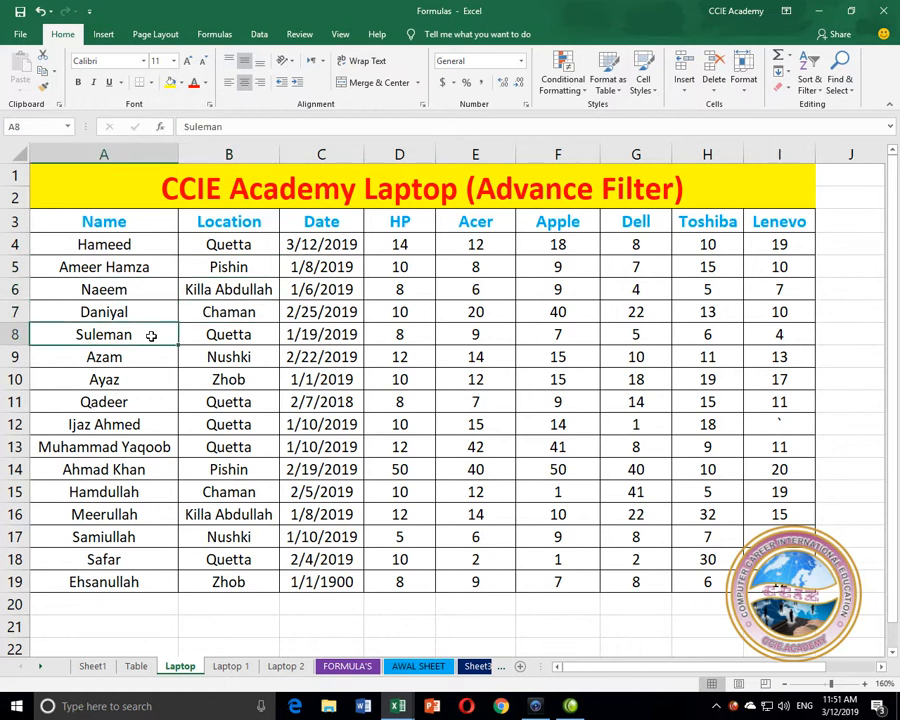
pyautogui.click(247, 336)
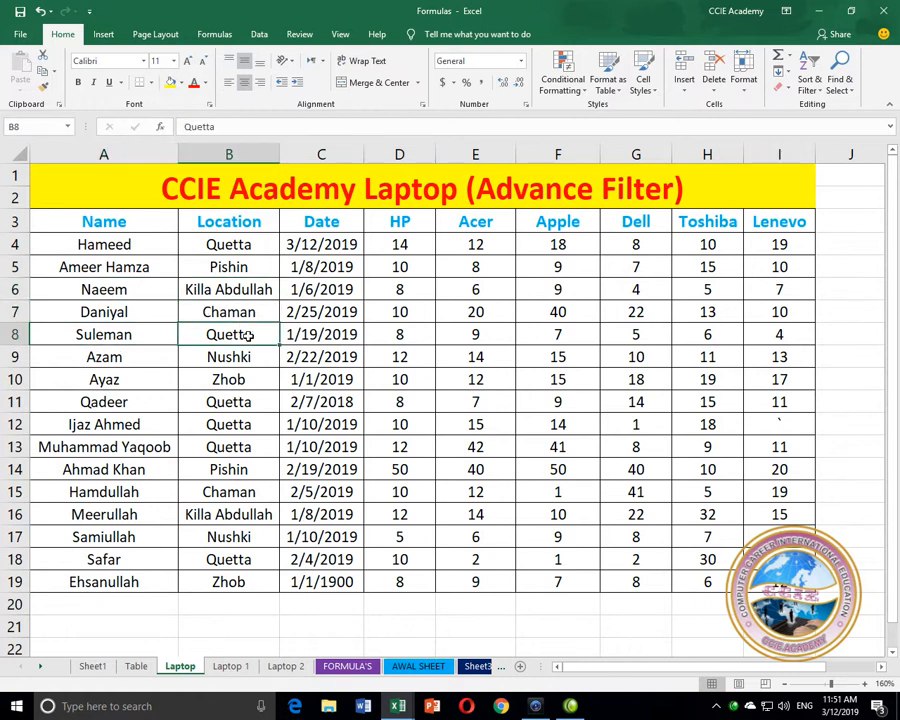
pyautogui.click(152, 360)
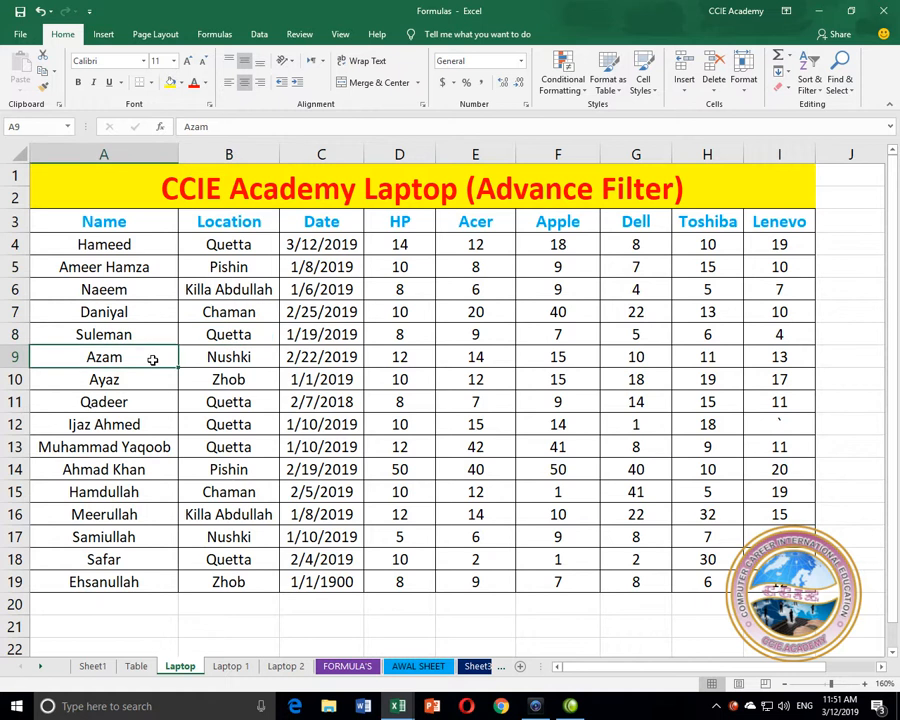
pyautogui.click(241, 358)
pyautogui.click(150, 374)
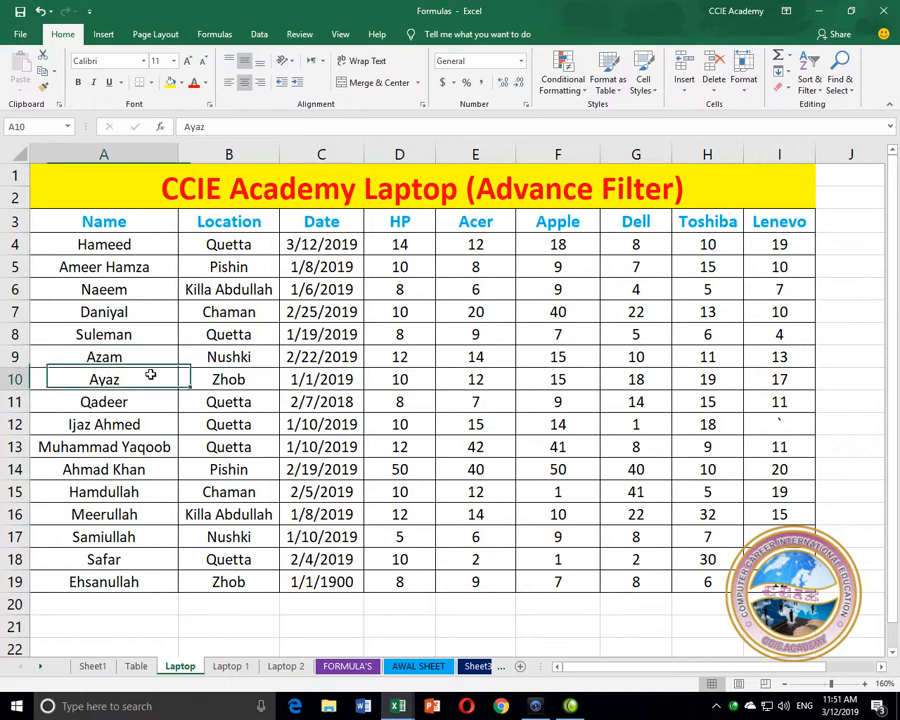
pyautogui.click(254, 379)
pyautogui.click(170, 399)
pyautogui.click(232, 401)
pyautogui.click(231, 444)
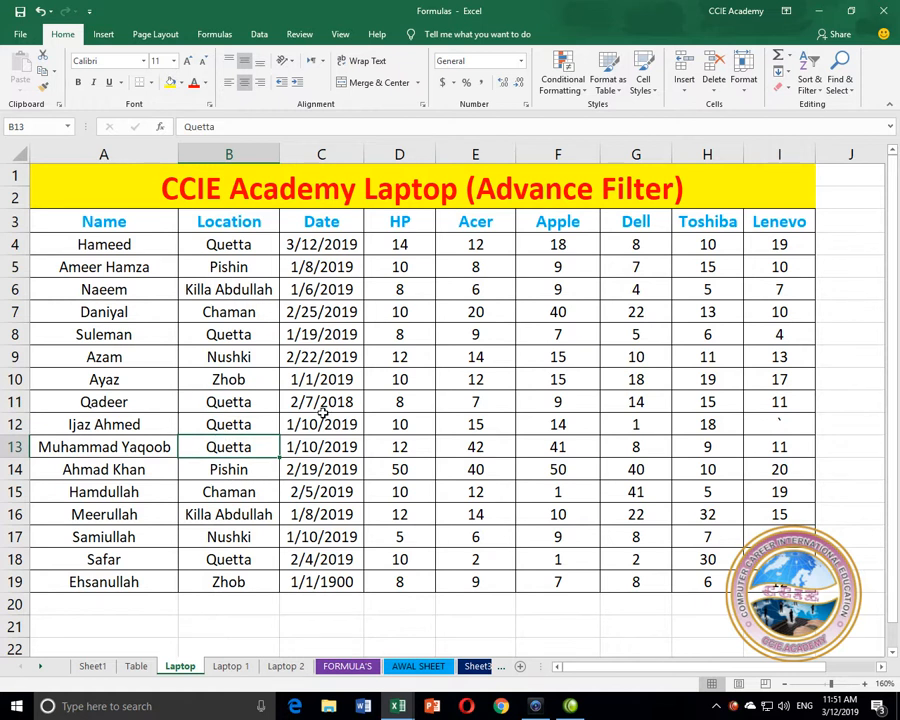
# Examine the separate Location criteria block in K3:K4 beside the laptop table, comparing its header with the value below
pyautogui.keyDown('ctrl'); pyautogui.scroll(-1, 322, 413); pyautogui.keyUp('ctrl')
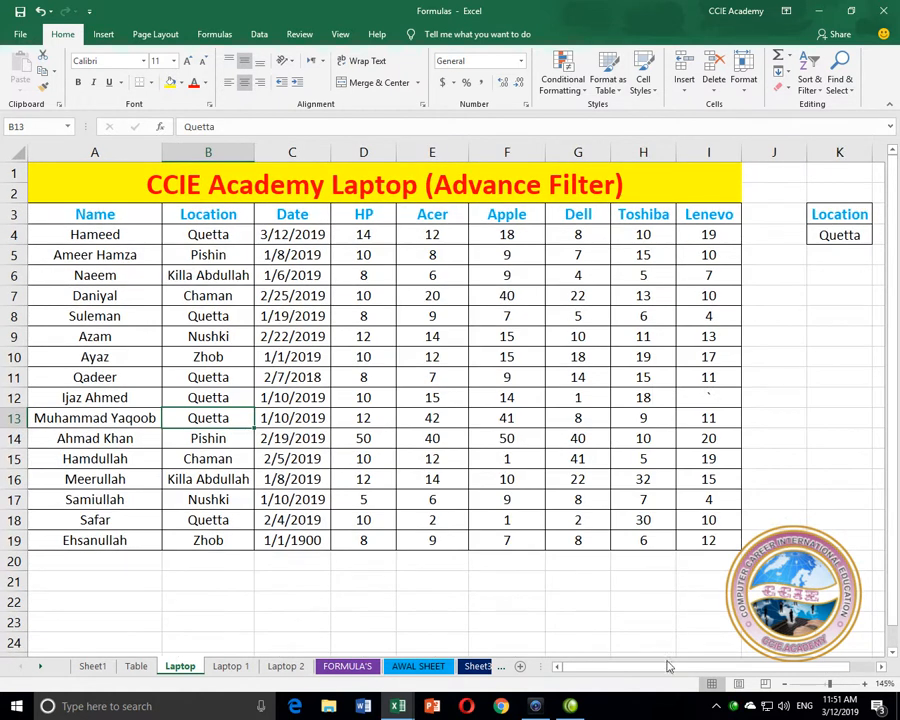
pyautogui.click(834, 214)
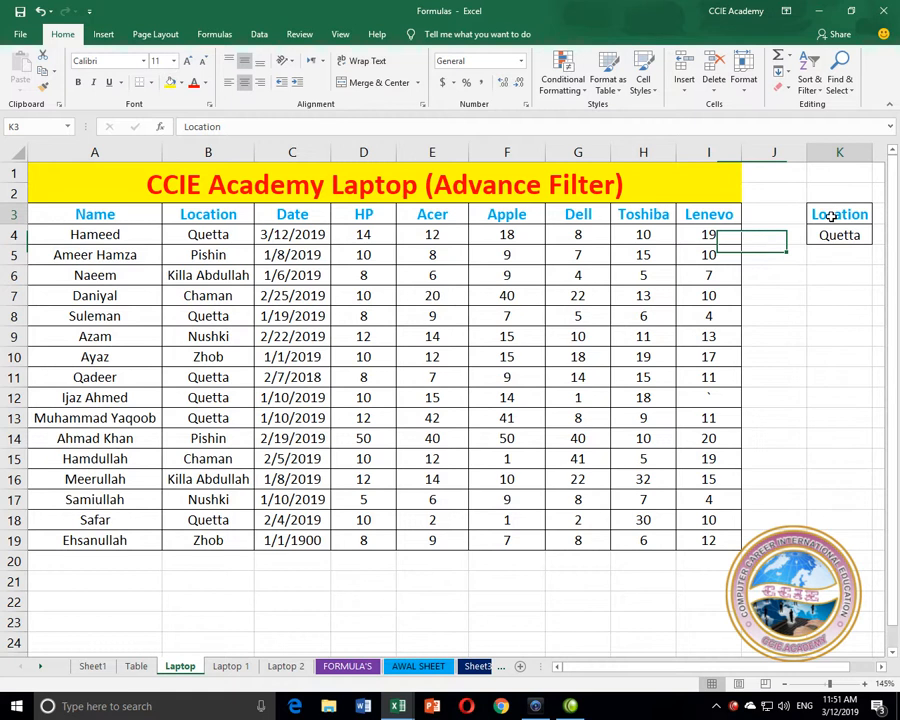
pyautogui.click(831, 231)
pyautogui.click(833, 216)
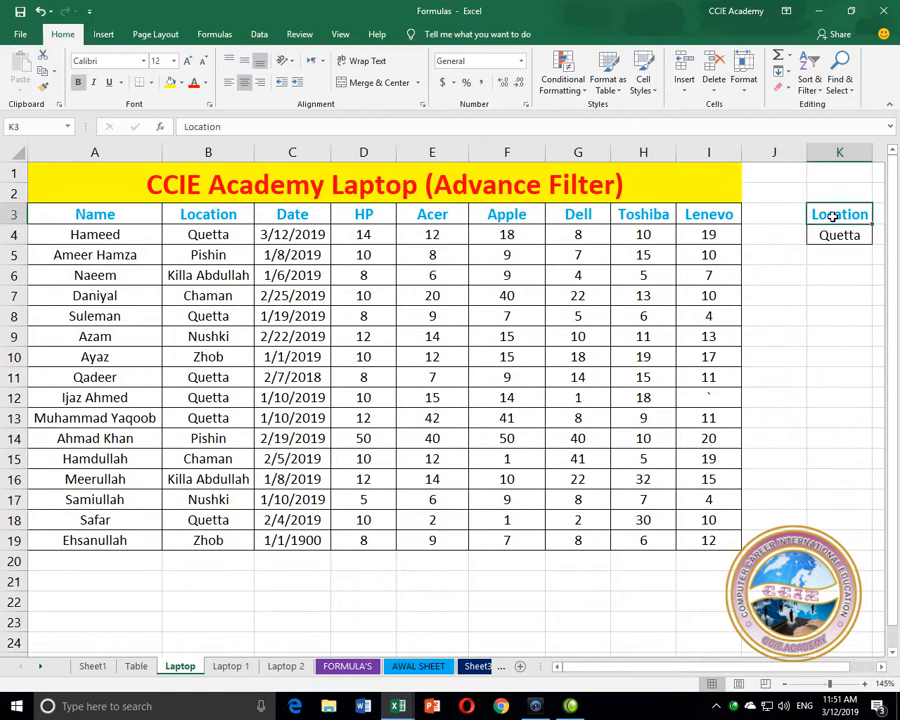
pyautogui.click(831, 232)
pyautogui.click(833, 215)
pyautogui.click(833, 231)
pyautogui.click(833, 216)
pyautogui.click(835, 228)
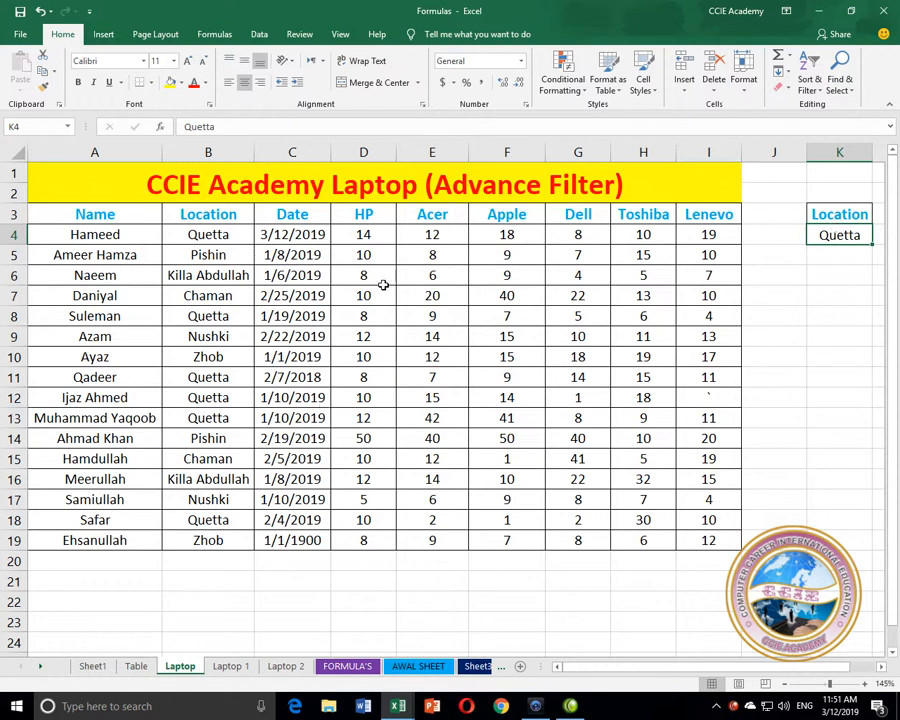
pyautogui.click(426, 380)
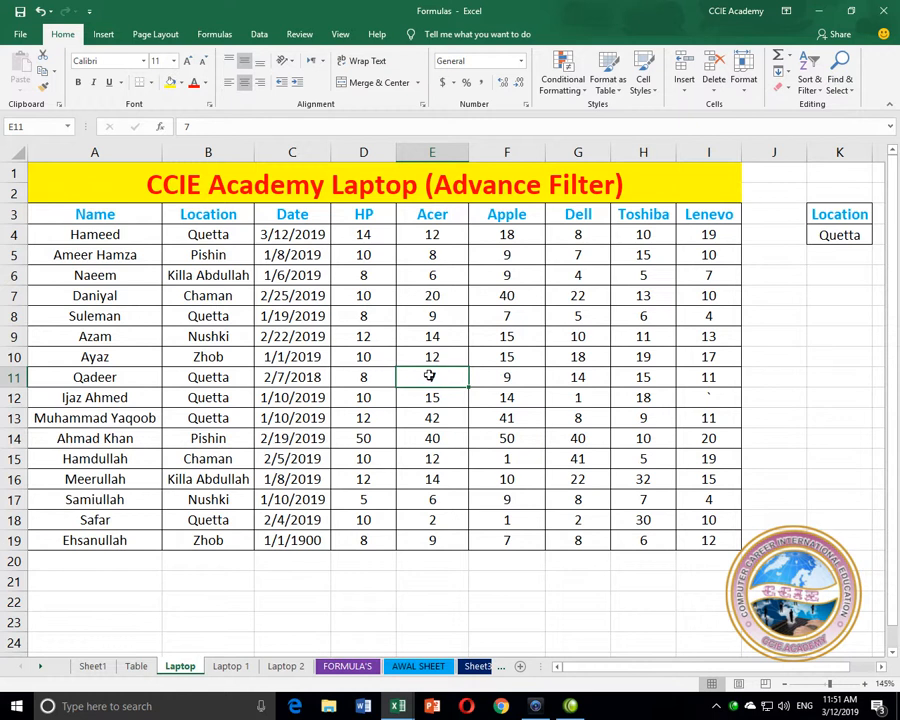
# Turn on the standard Filter for the laptop table range A3:I19
pyautogui.moveTo(116, 206); pyautogui.dragTo(703, 538)
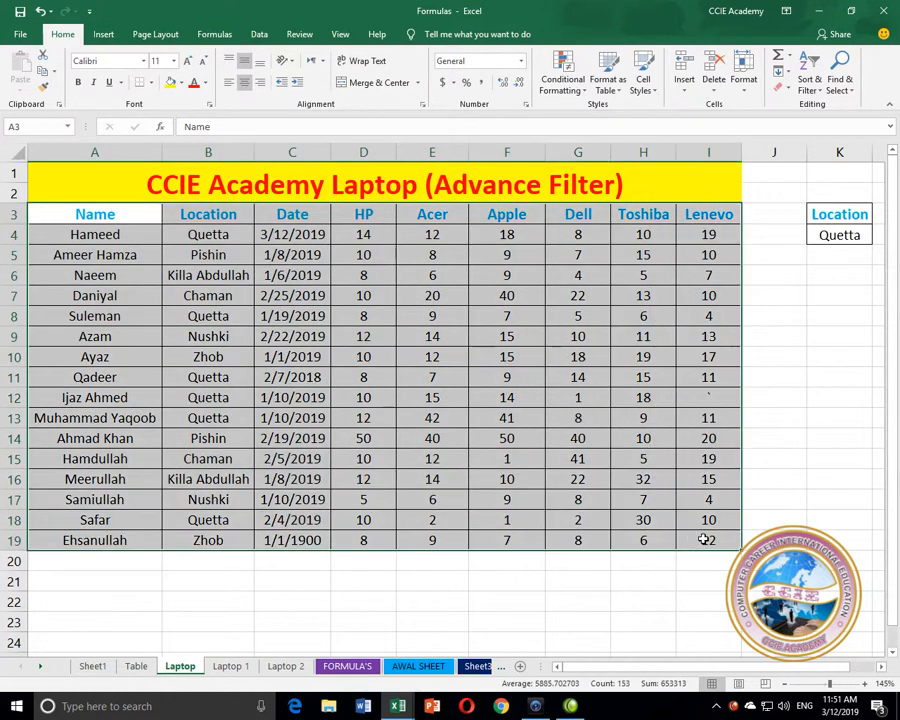
pyautogui.click(255, 34)
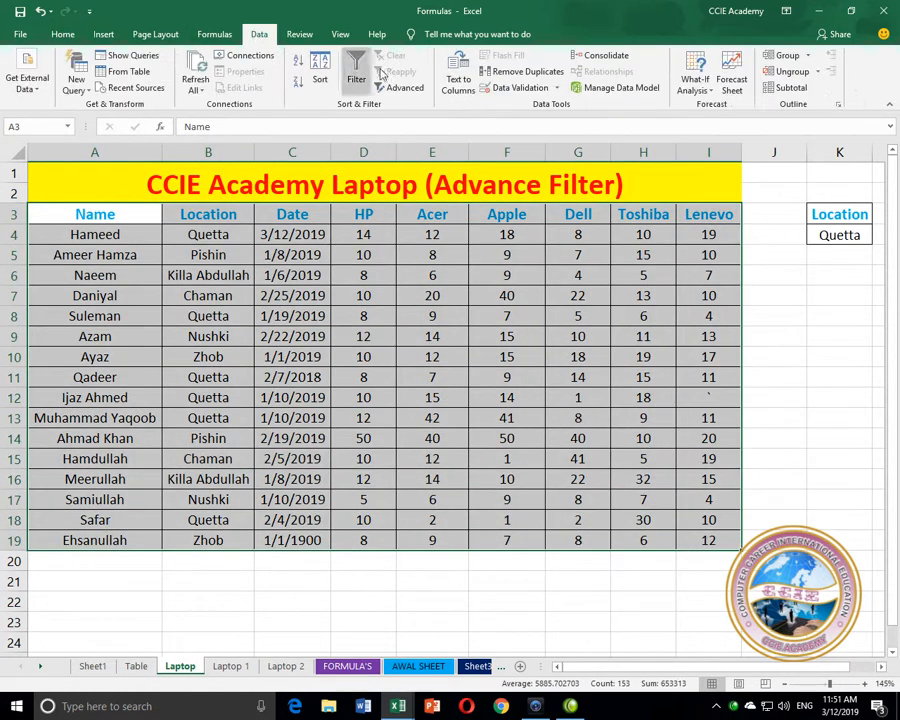
pyautogui.click(356, 70)
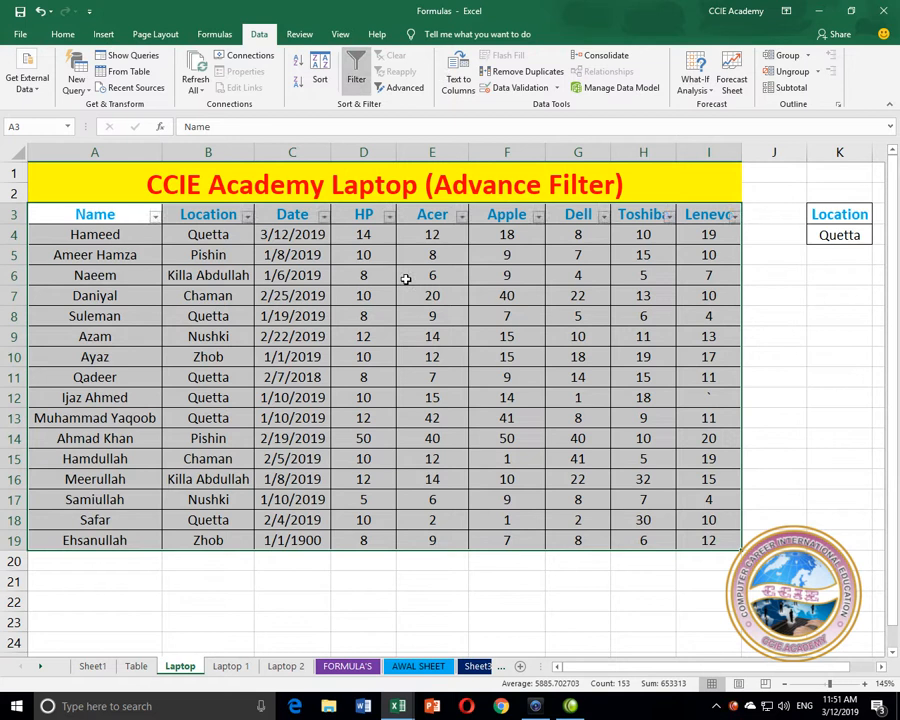
pyautogui.click(187, 255)
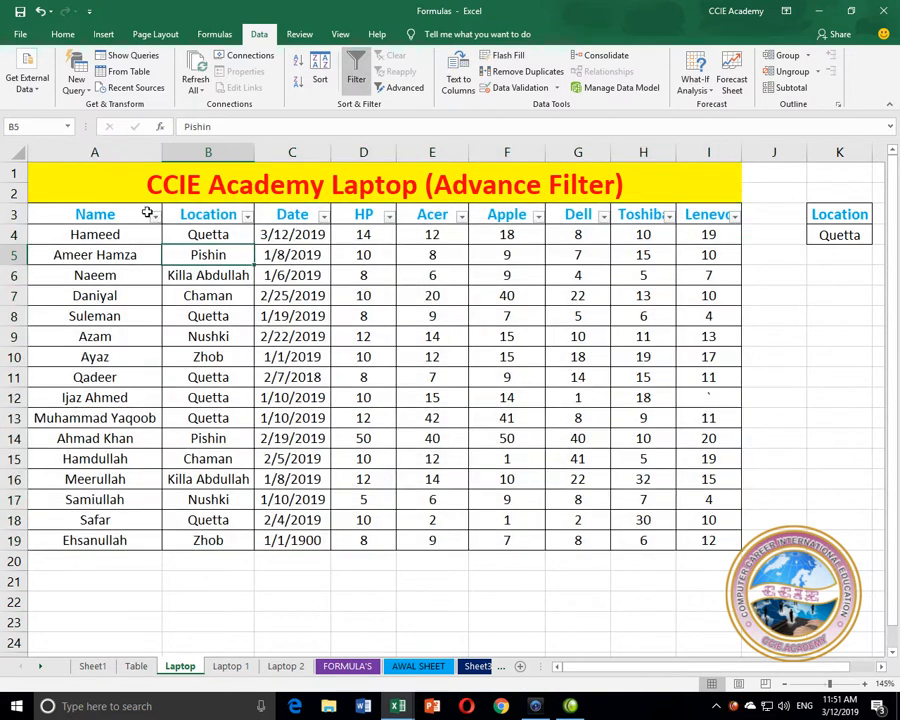
# Filter the Name column by searching for the person recorded in row 9
pyautogui.click(155, 217)
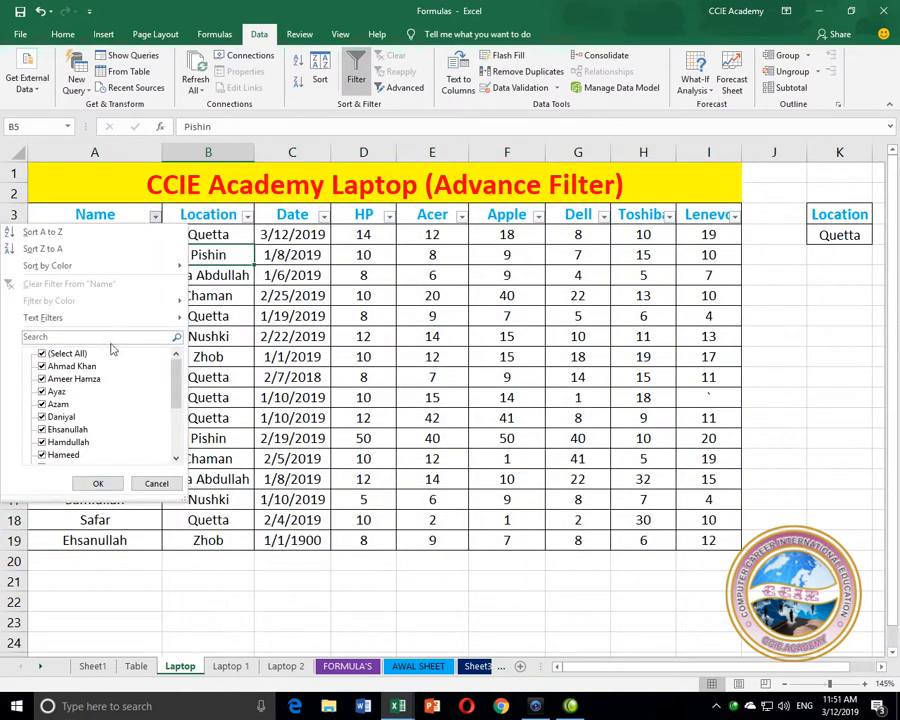
pyautogui.click(55, 353)
pyautogui.click(145, 336)
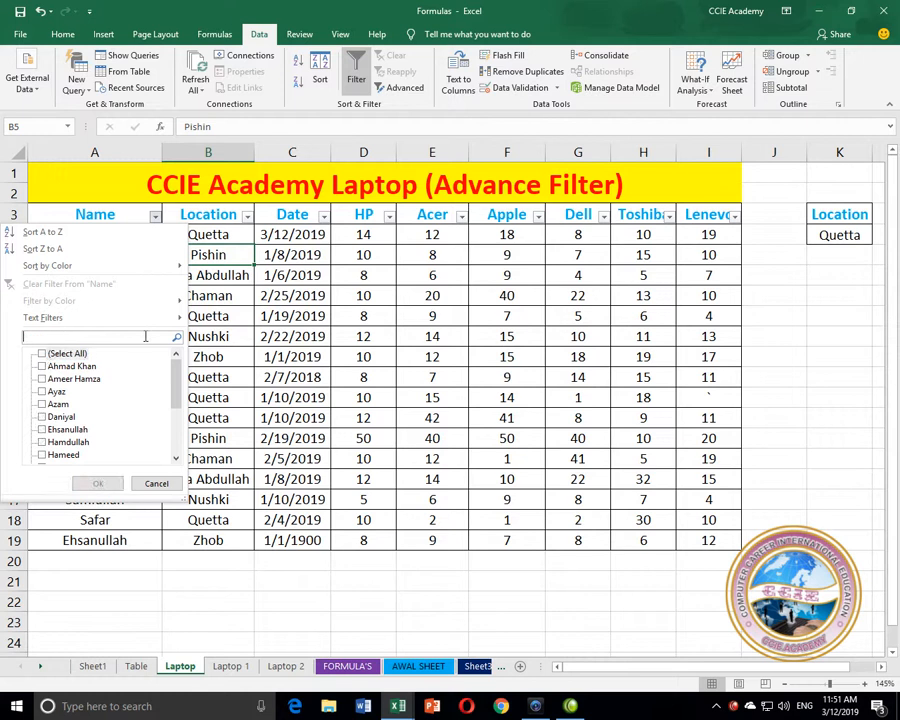
pyautogui.write('azam')
pyautogui.press('Return')
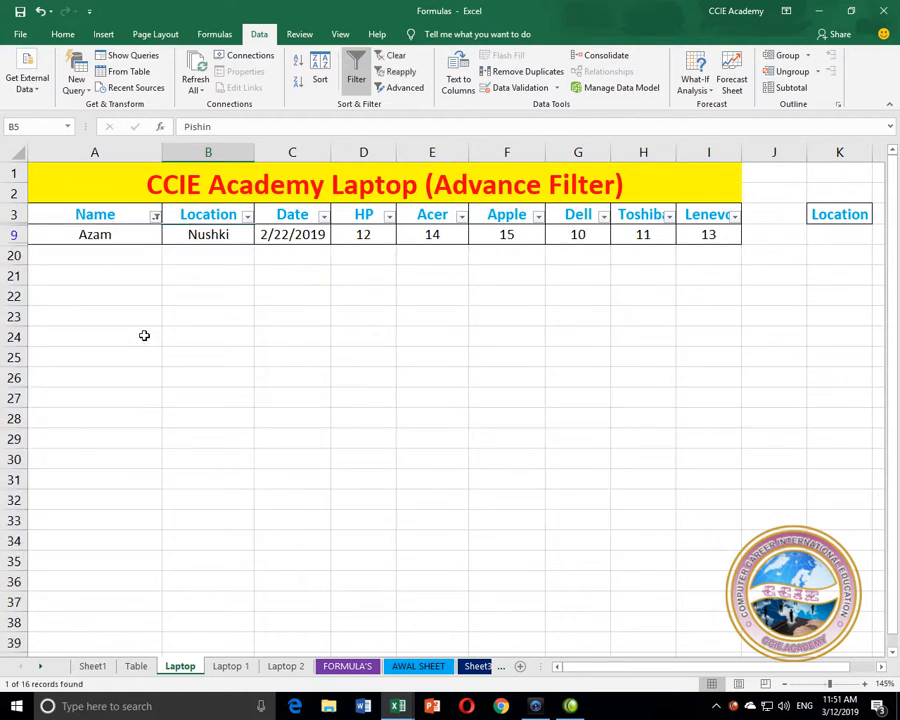
# Change the Name column's filter to the person recorded in row 11
pyautogui.click(155, 216)
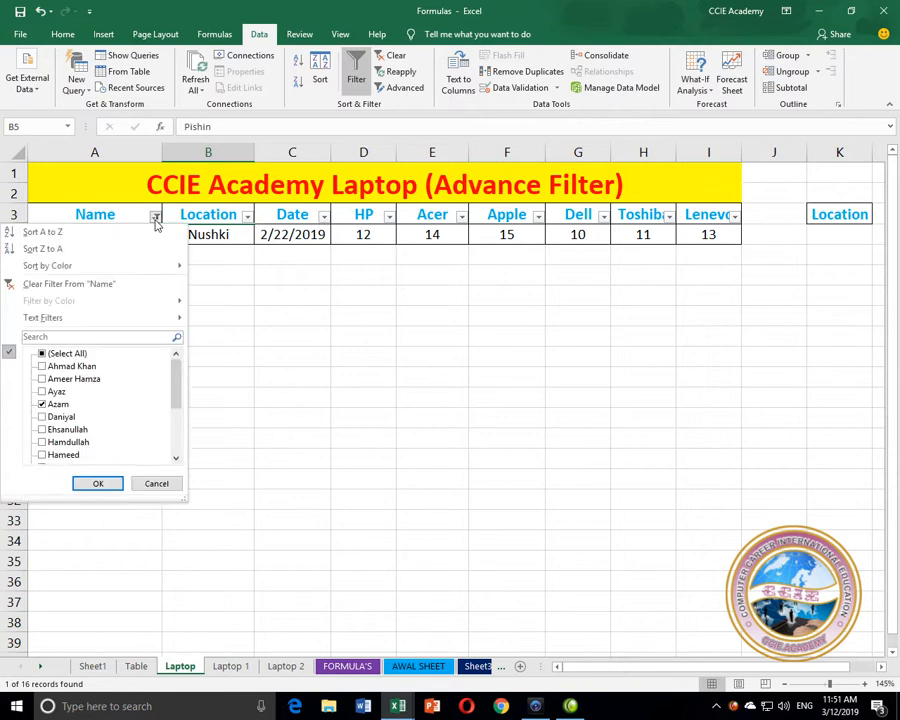
pyautogui.click(70, 336)
pyautogui.press('Return')
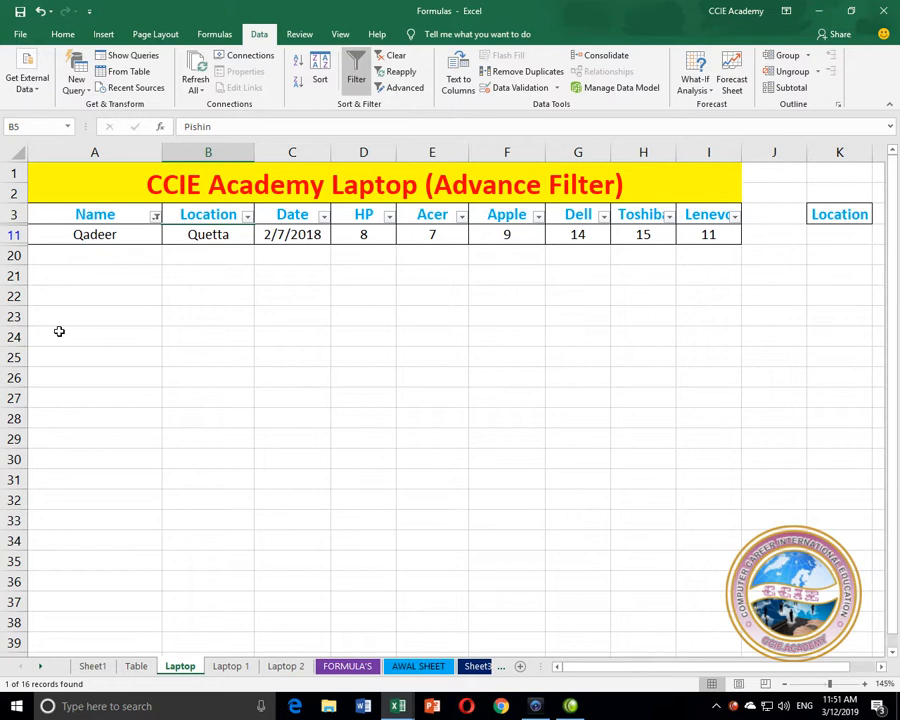
# Show every record again by selecting all entries in the Name column's filter
pyautogui.click(155, 216)
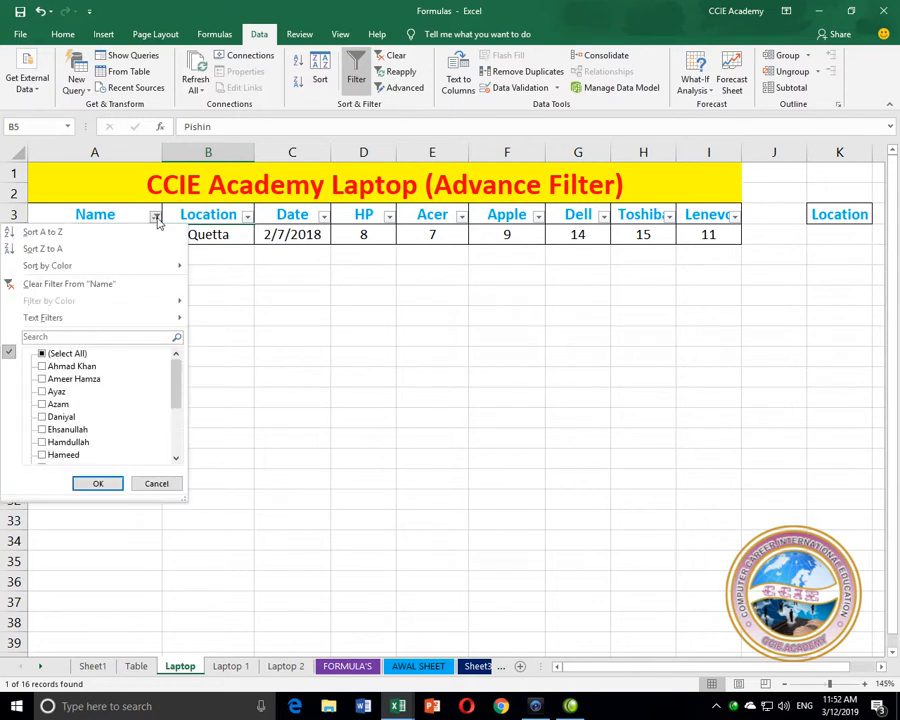
pyautogui.click(42, 354)
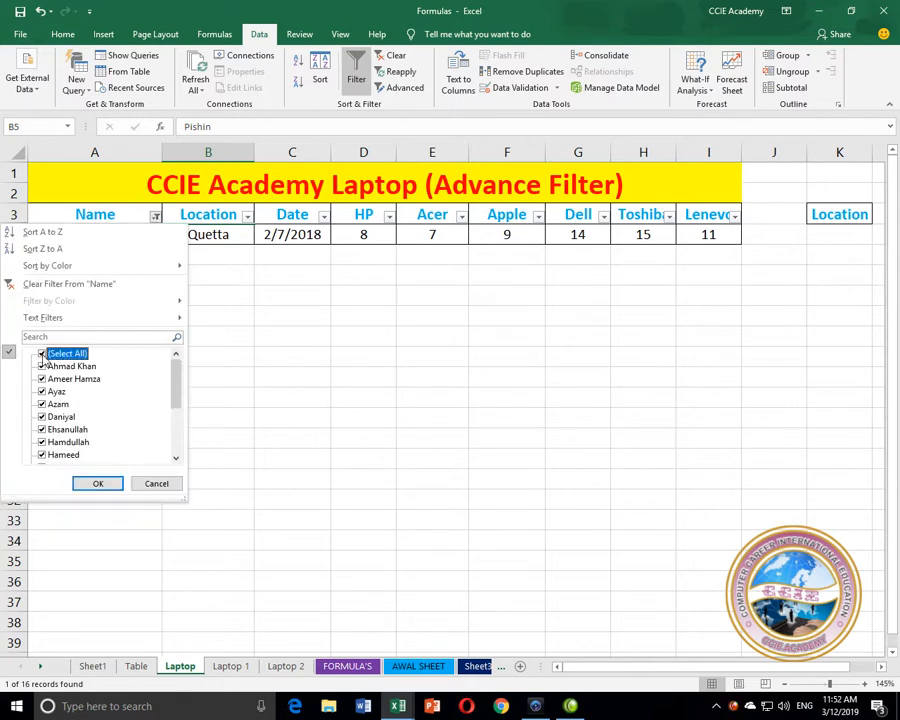
pyautogui.click(96, 483)
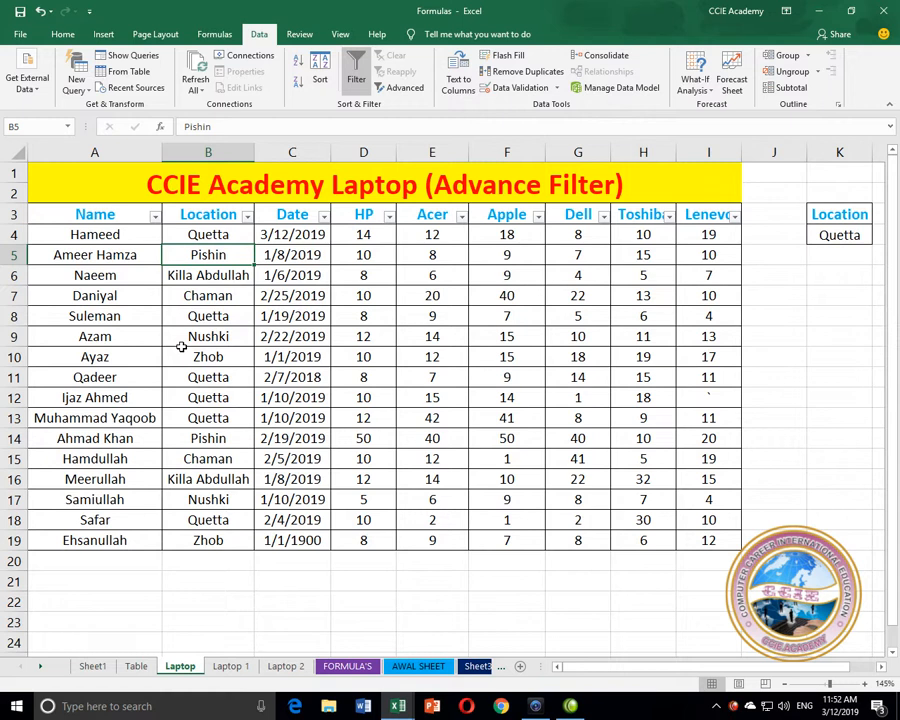
# Filter the Location column to show only the Chaman records, using the search text "chaman"
pyautogui.click(246, 215)
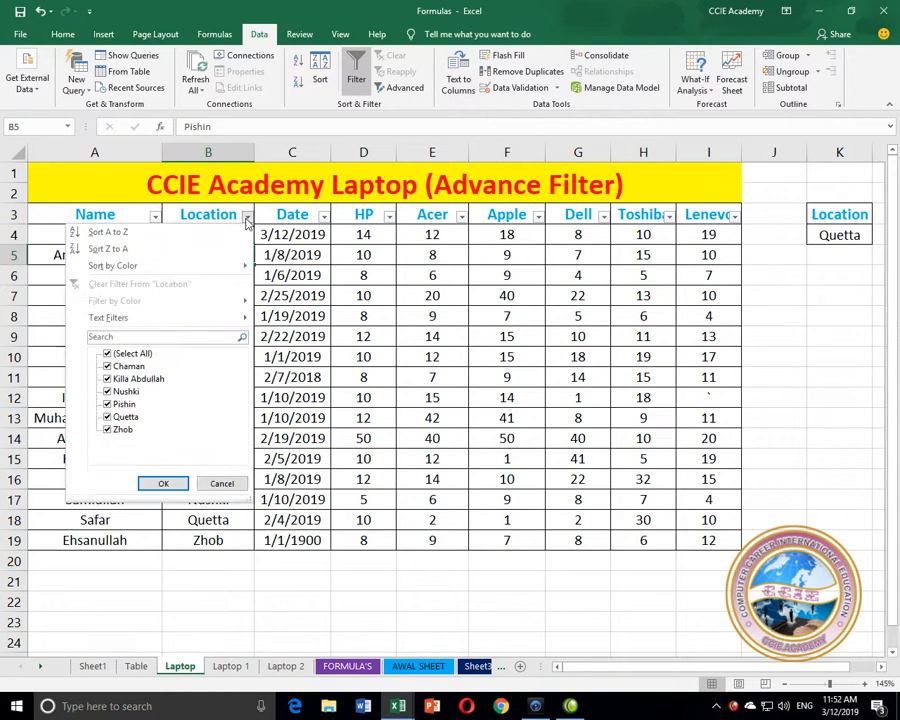
pyautogui.click(112, 356)
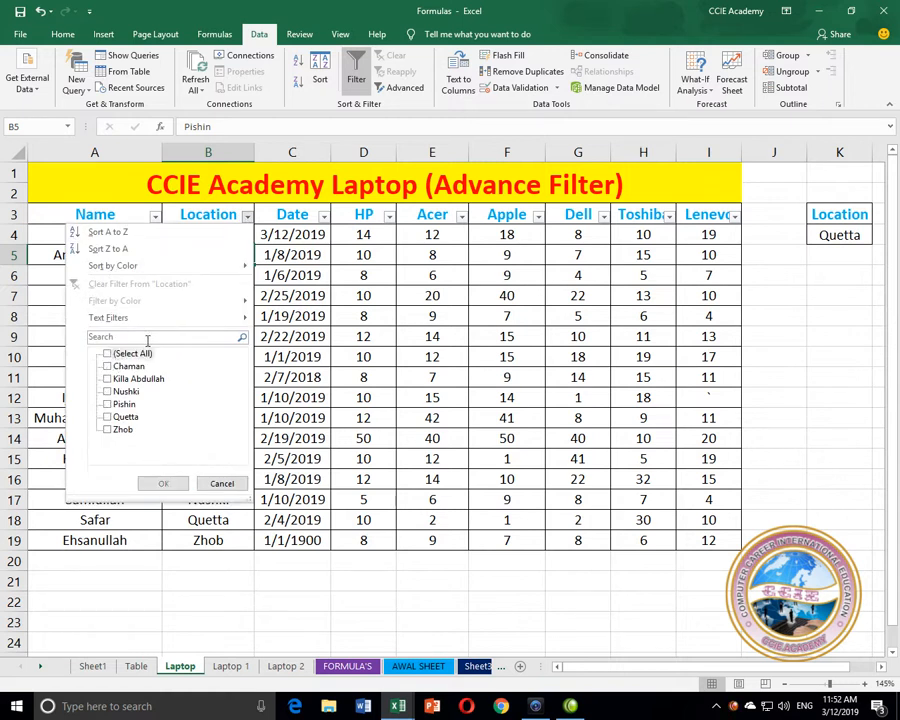
pyautogui.write('chaman')
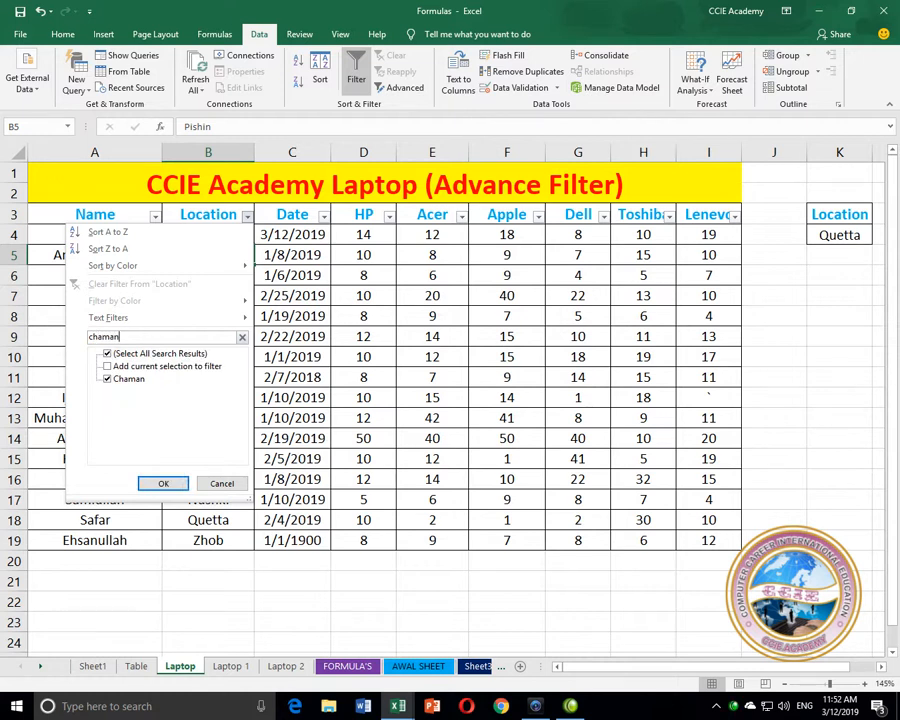
pyautogui.press('Return')
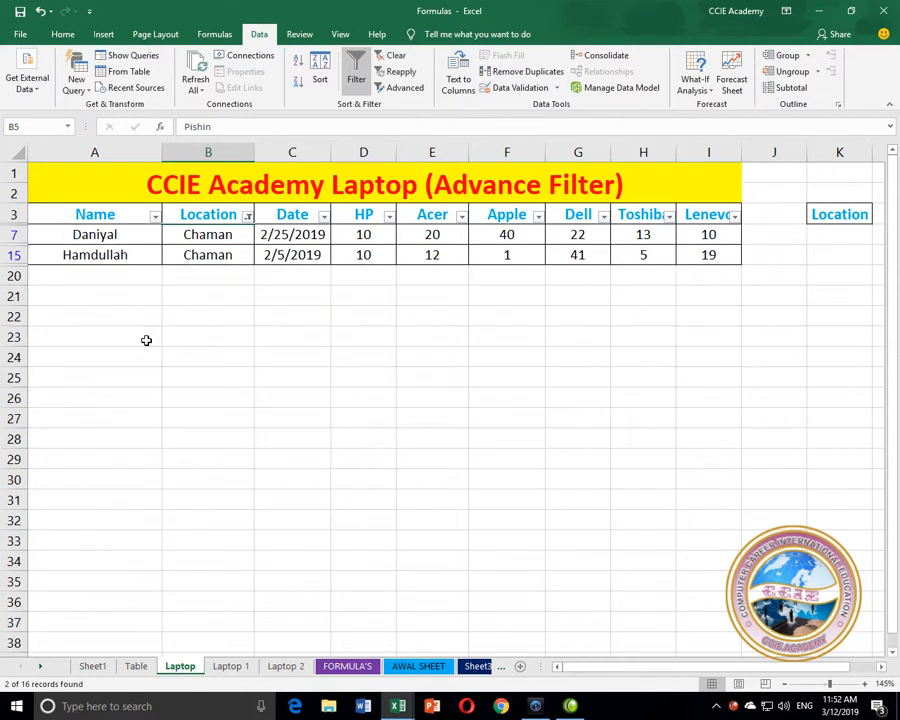
# Change the Location column's filter to show only the Pishin records
pyautogui.click(247, 216)
pyautogui.click(160, 337)
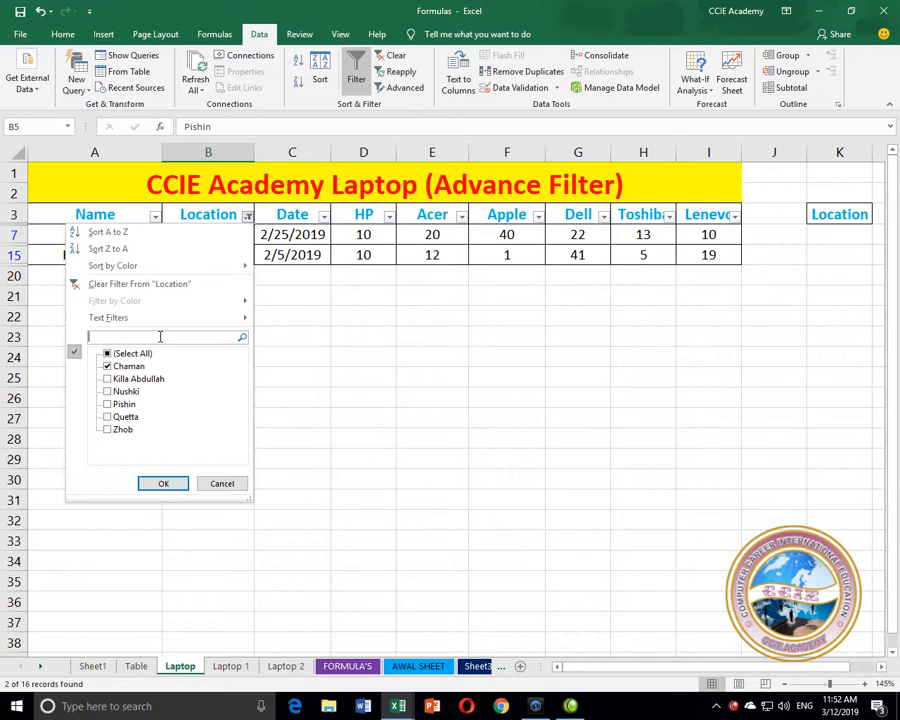
pyautogui.write('PO')
pyautogui.write('shin')
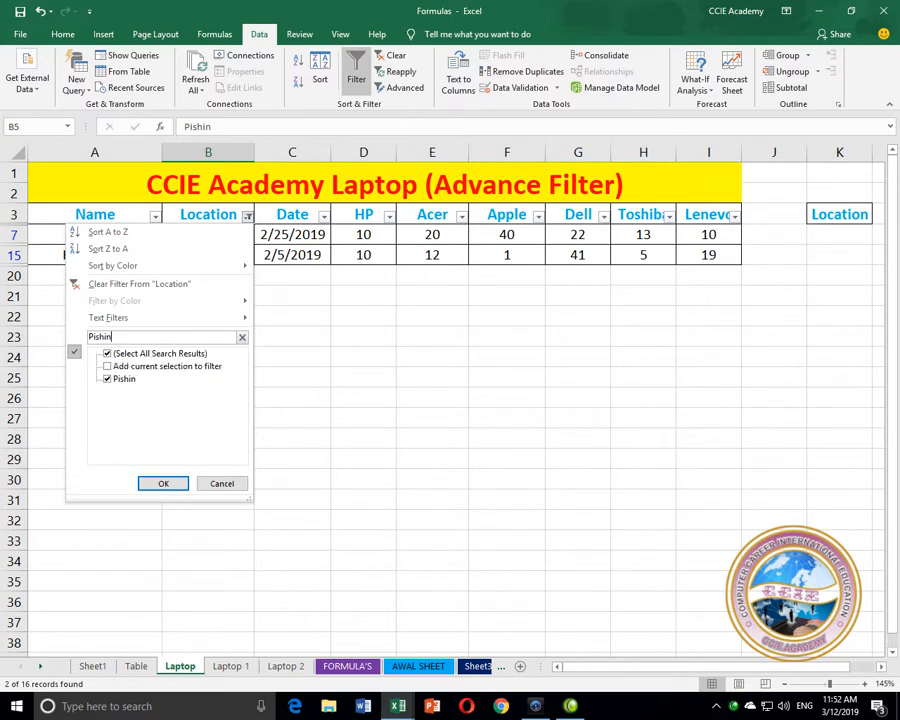
pyautogui.press('Return')
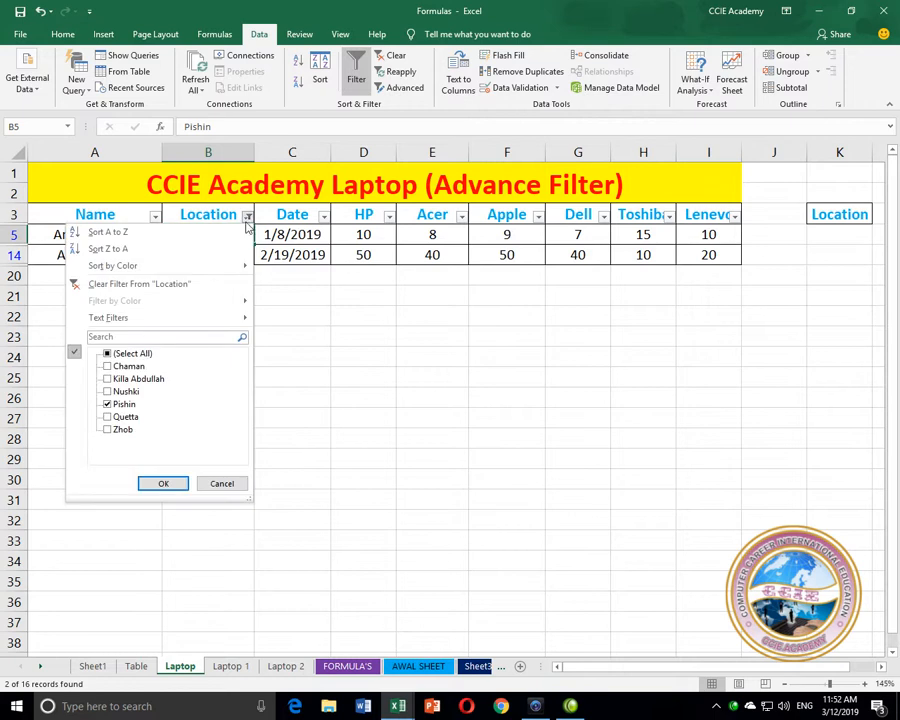
# Reselect all locations in the Location filter and turn off the Filter for the table range A3:I19
pyautogui.click(136, 355)
pyautogui.click(162, 483)
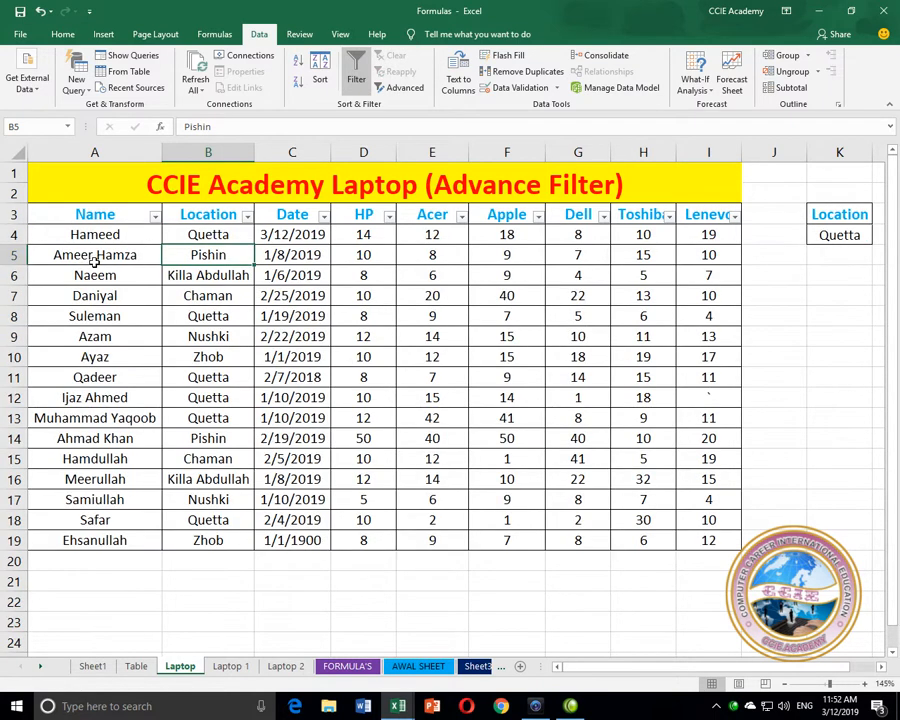
pyautogui.moveTo(85, 216); pyautogui.dragTo(700, 538)
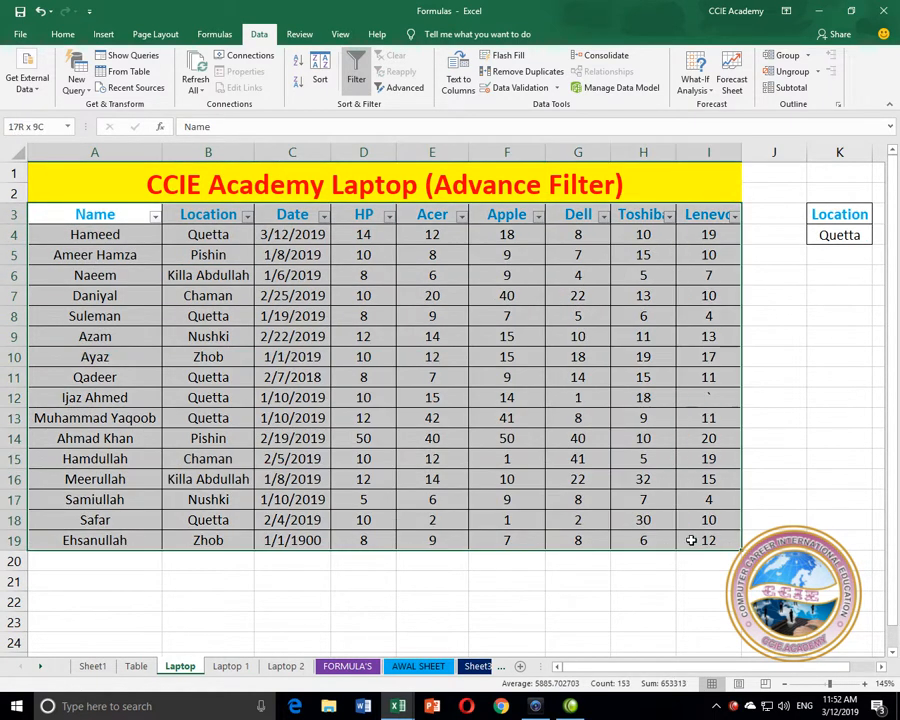
pyautogui.click(358, 82)
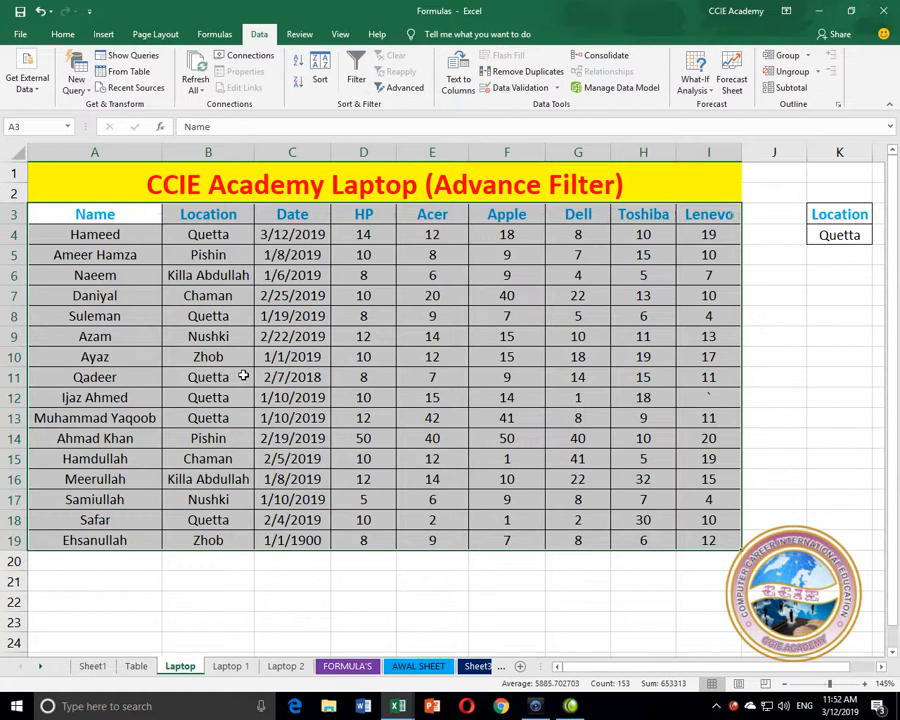
pyautogui.click(242, 376)
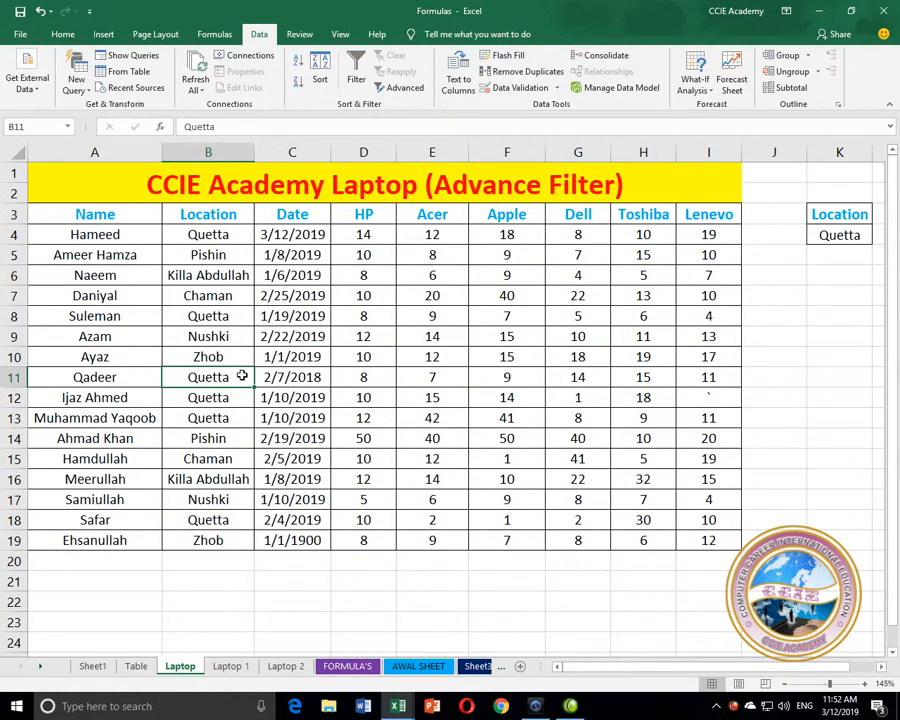
pyautogui.click(352, 376)
pyautogui.click(439, 397)
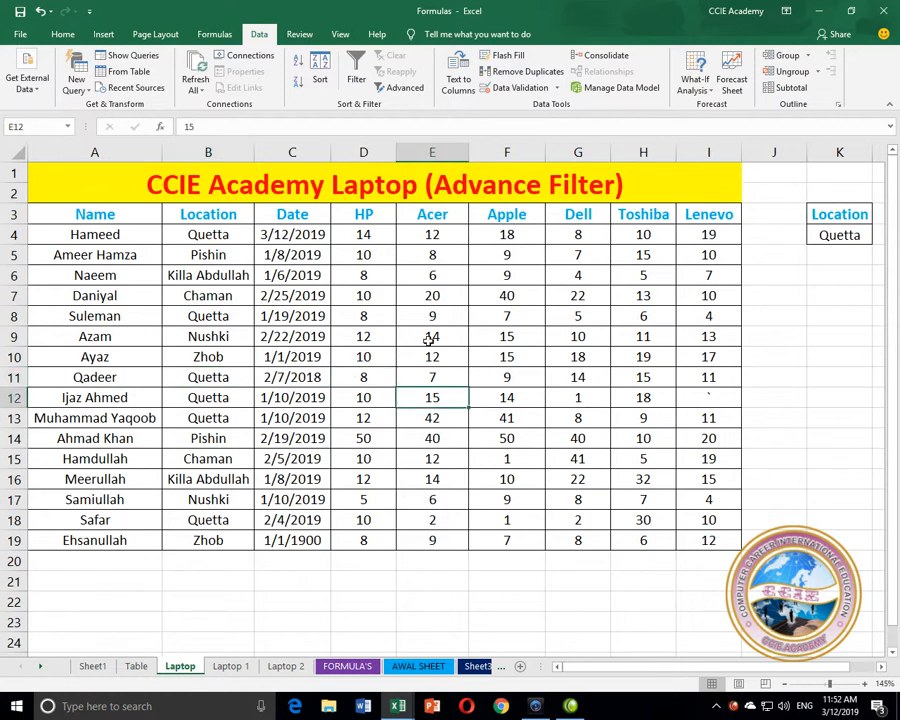
# Start an Advanced Filter on the laptop table A3:I19 and set its criteria range to the Location block K3:K4
pyautogui.click(431, 377)
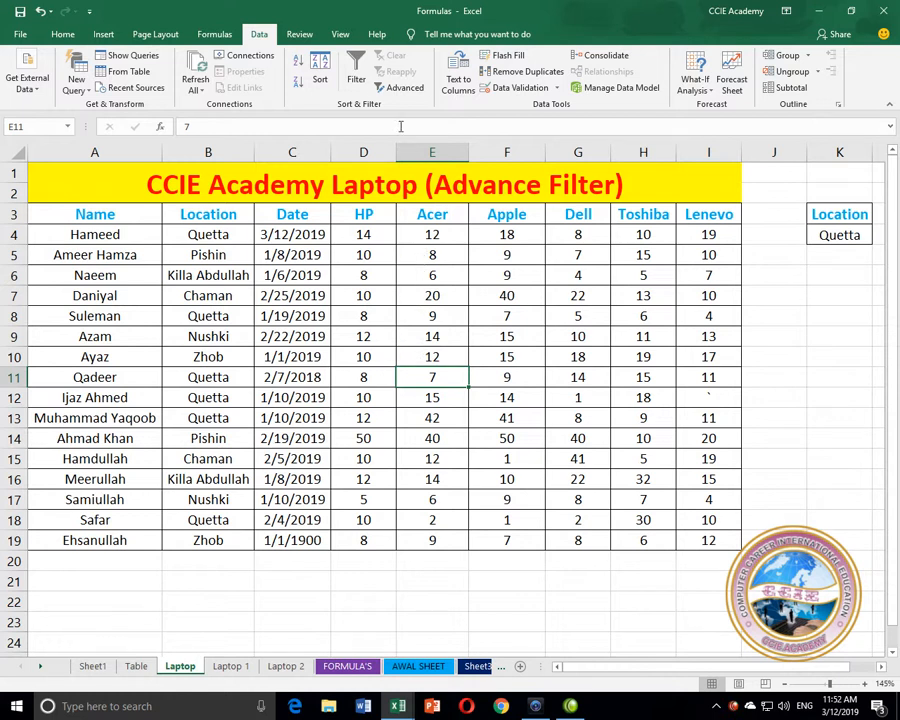
pyautogui.click(402, 88)
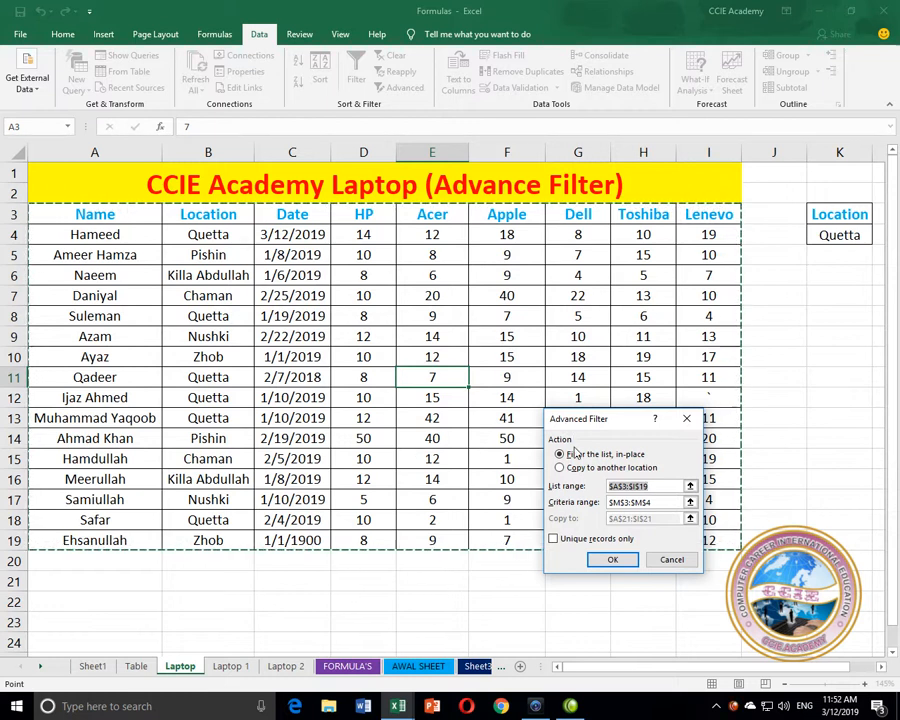
pyautogui.click(654, 502)
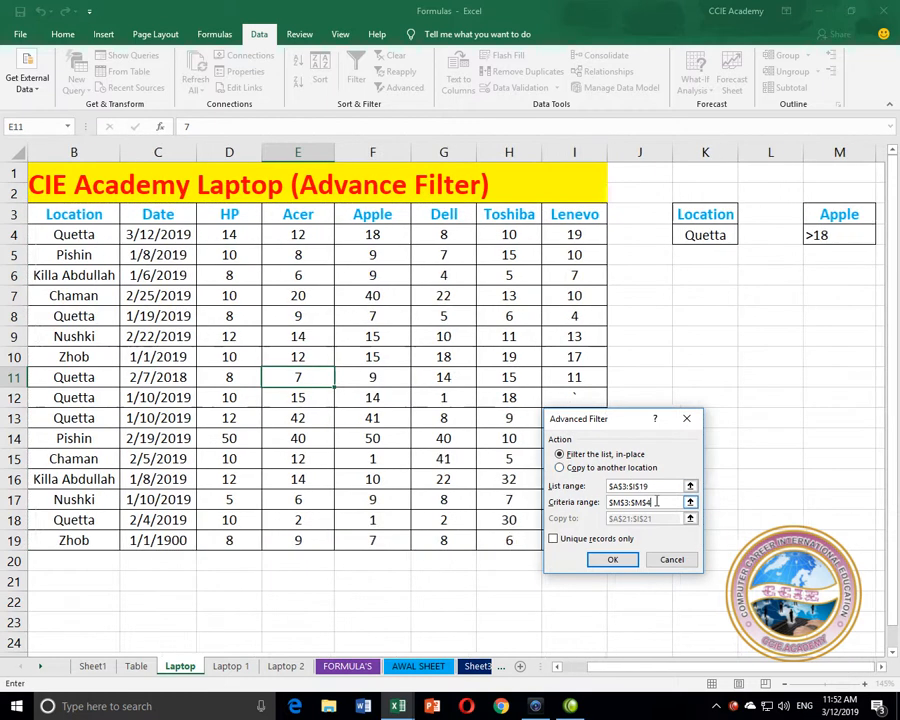
pyautogui.moveTo(656, 502); pyautogui.dragTo(601, 508)
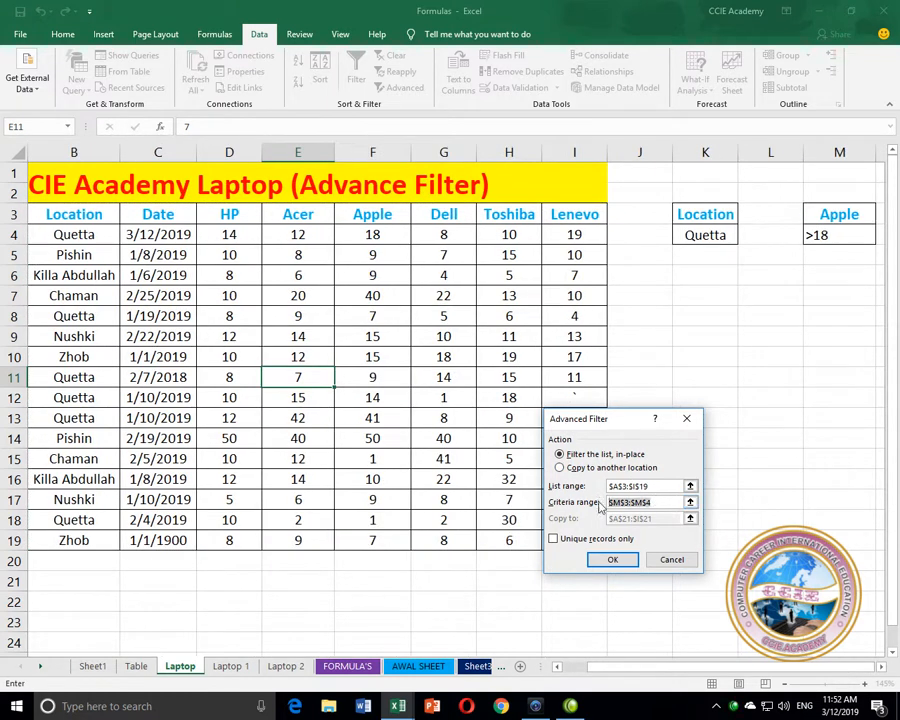
pyautogui.moveTo(703, 214); pyautogui.dragTo(706, 233)
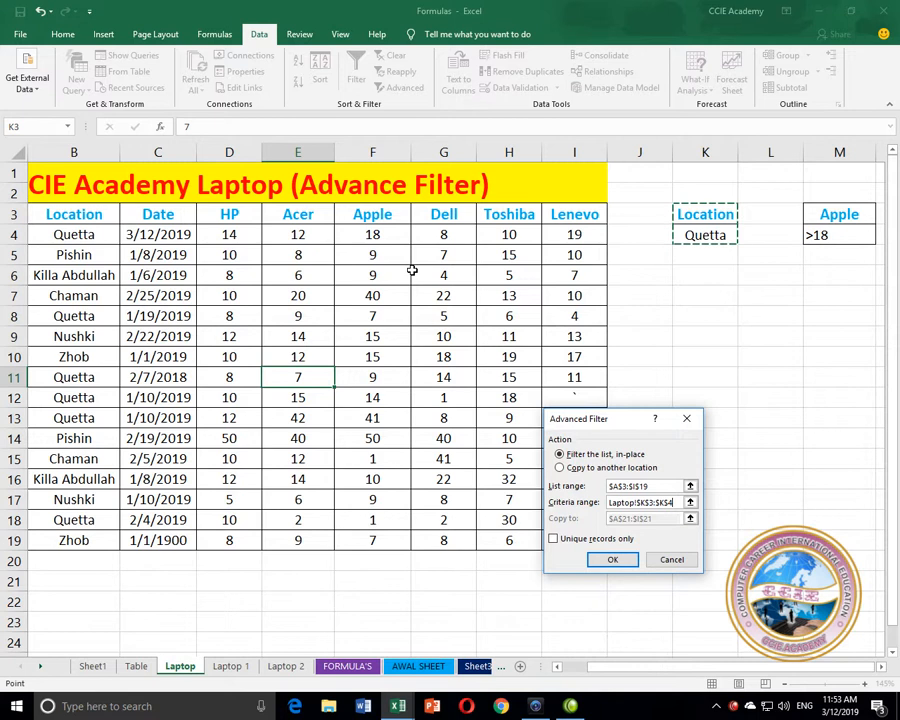
# Set the Advanced Filter to copy to another location, starting at cell A21, and run it
pyautogui.click(588, 469)
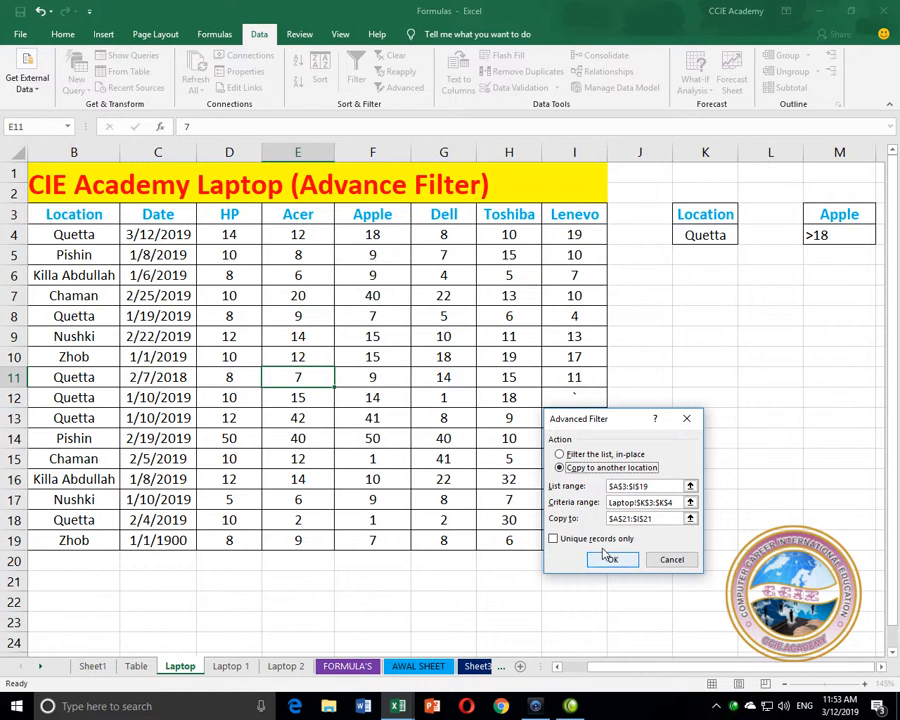
pyautogui.click(655, 519)
pyautogui.click(110, 595)
pyautogui.click(90, 587)
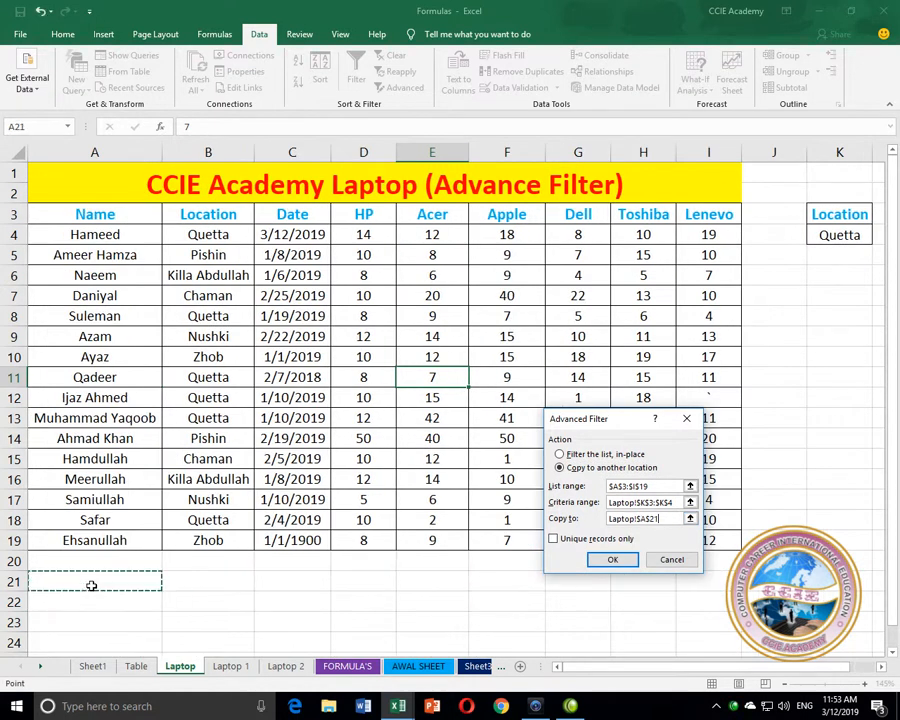
pyautogui.click(613, 559)
# Review the extracted records in A21:I27 and compare them with the locations in the source table above
pyautogui.scroll(-2, 320, 560)
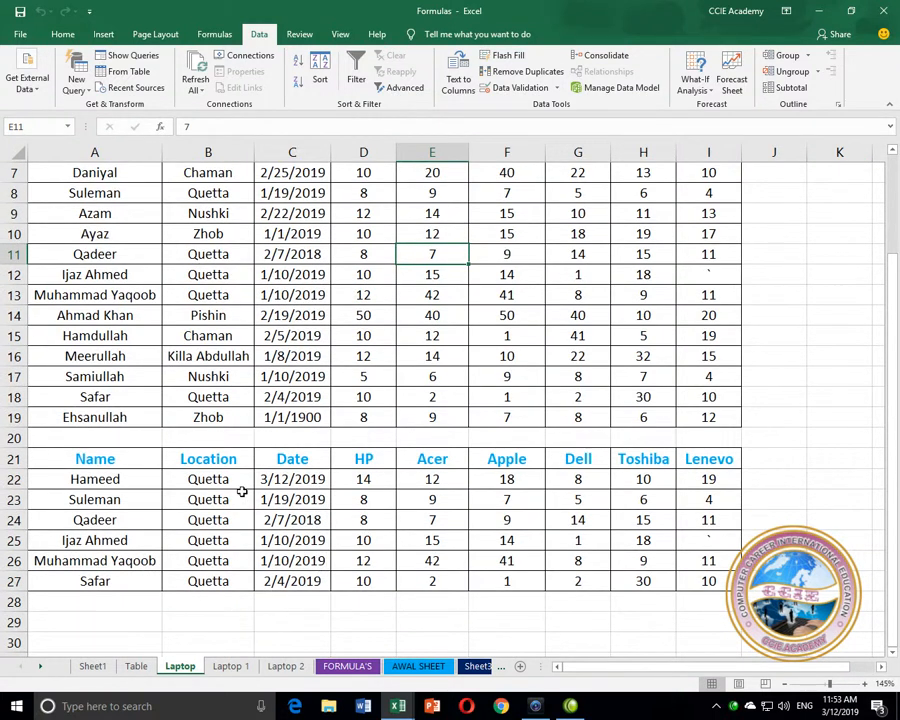
pyautogui.click(126, 479)
pyautogui.click(215, 479)
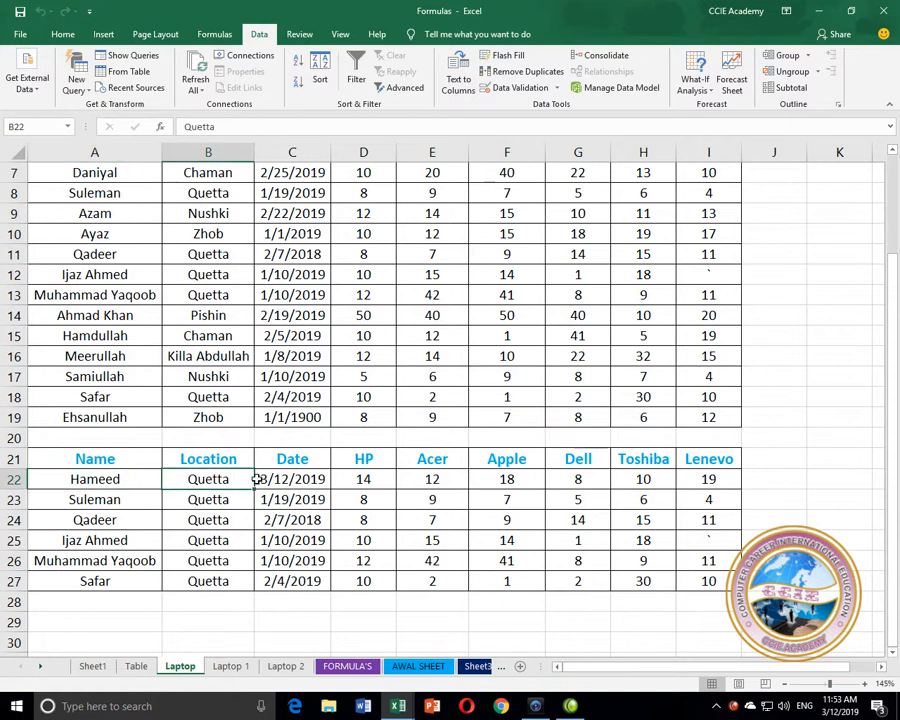
pyautogui.click(373, 479)
pyautogui.click(436, 479)
pyautogui.click(511, 479)
pyautogui.click(573, 479)
pyautogui.click(643, 479)
pyautogui.click(708, 479)
pyautogui.click(112, 505)
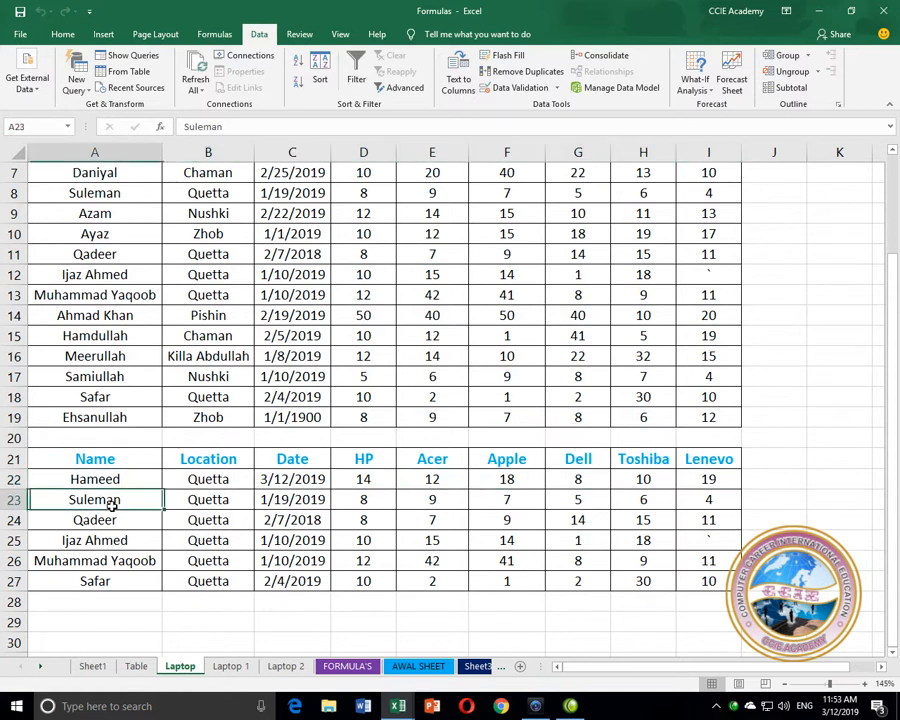
pyautogui.click(215, 499)
pyautogui.click(95, 522)
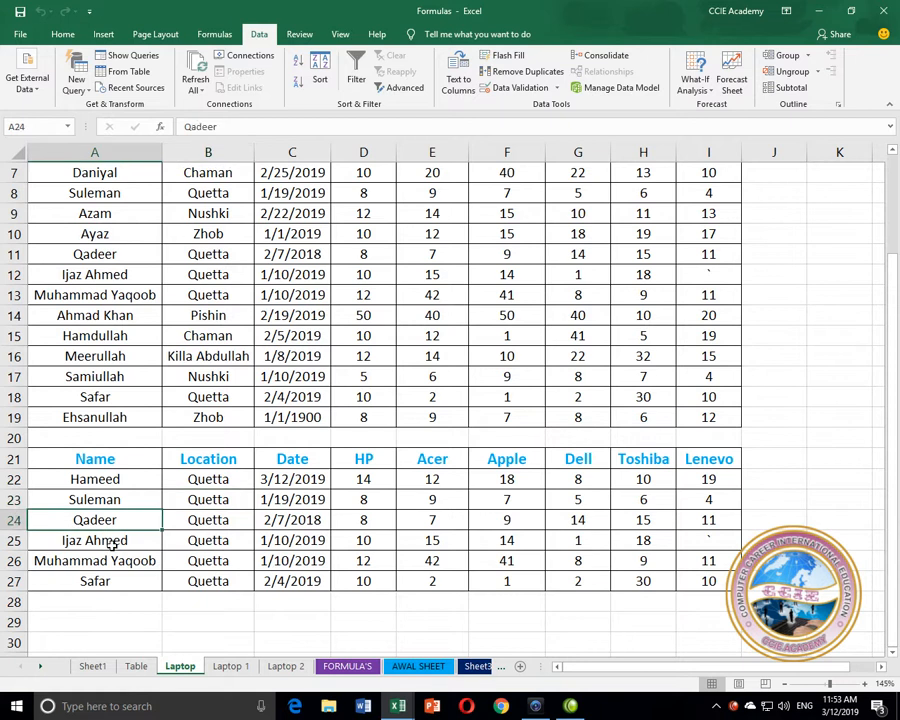
pyautogui.click(113, 541)
pyautogui.click(97, 562)
pyautogui.click(120, 582)
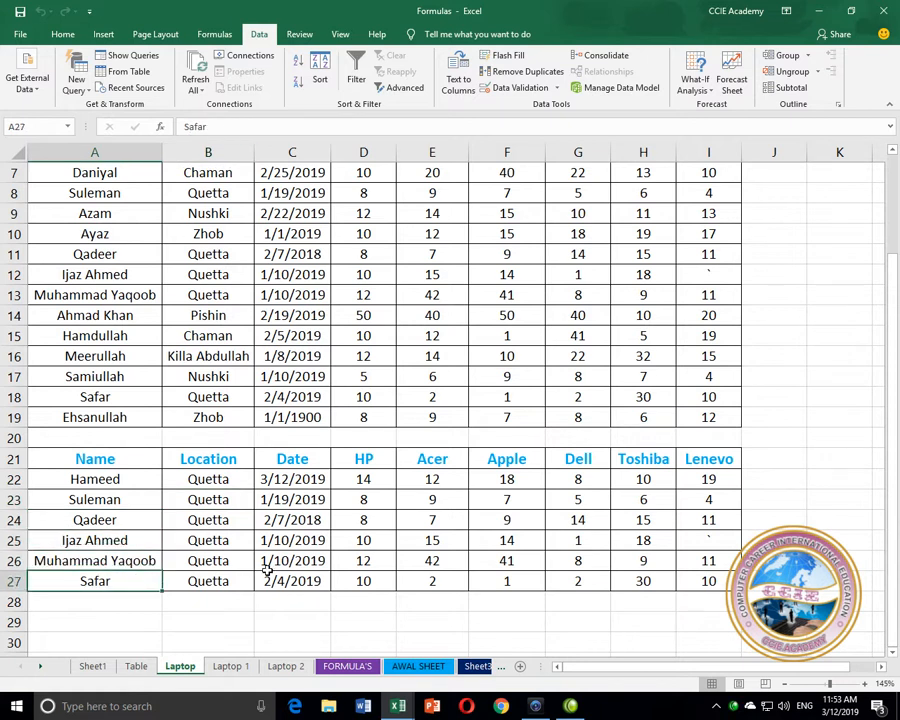
pyautogui.click(430, 565)
pyautogui.click(573, 566)
pyautogui.moveTo(686, 576); pyautogui.dragTo(108, 461)
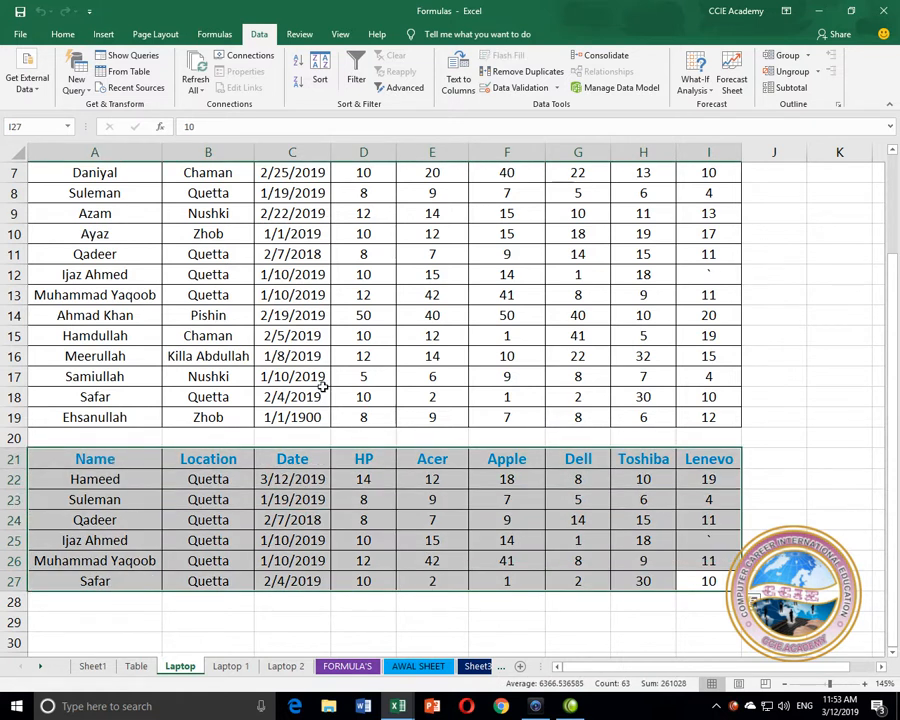
pyautogui.scroll(2, 323, 385)
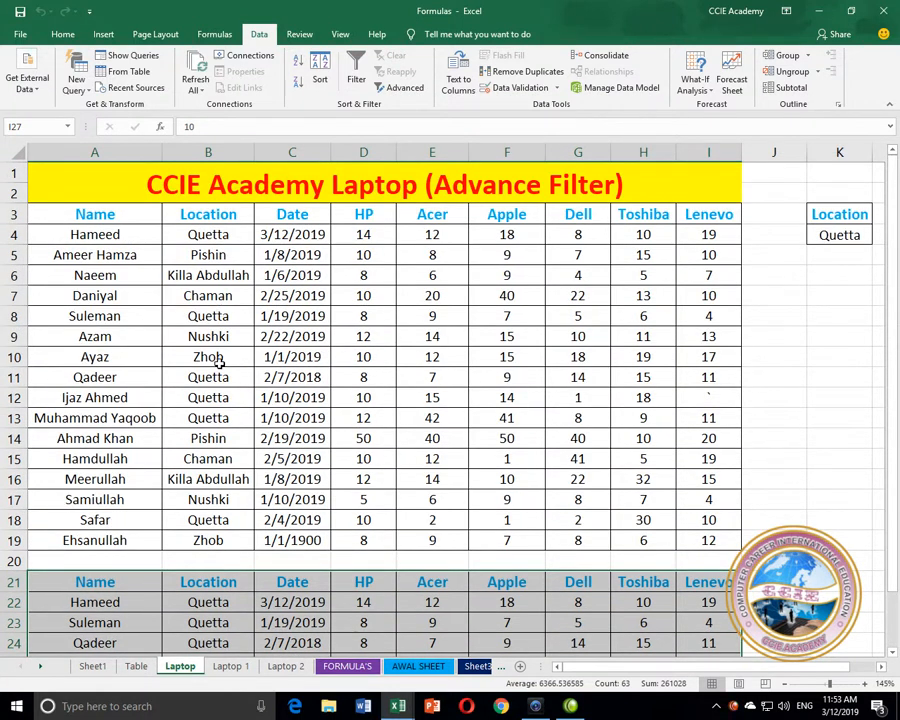
pyautogui.click(221, 494)
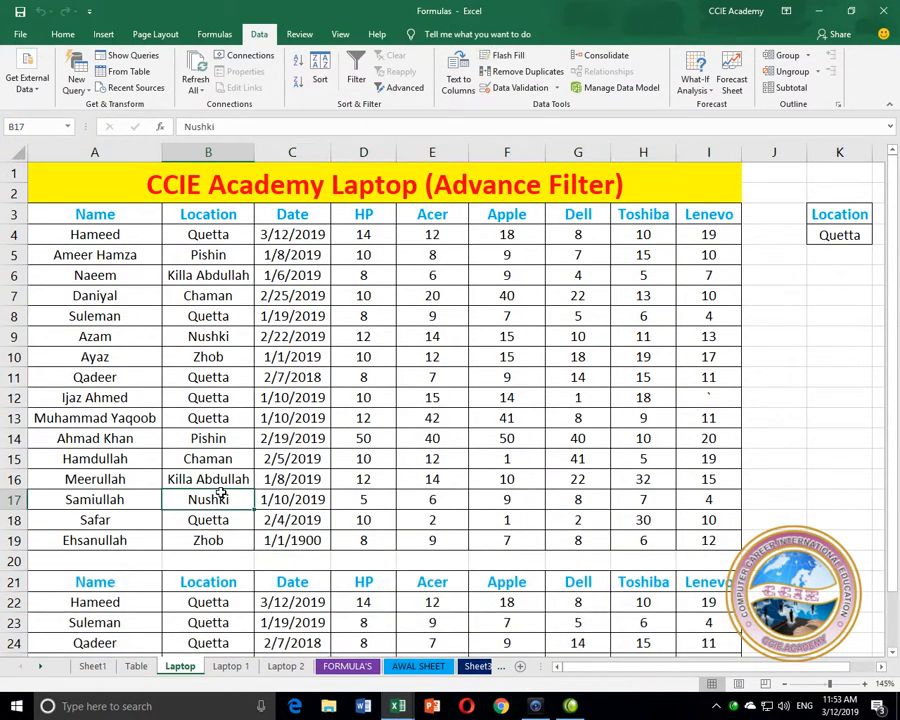
pyautogui.click(218, 438)
pyautogui.scroll(-2, 222, 441)
pyautogui.scroll(-1, 222, 441)
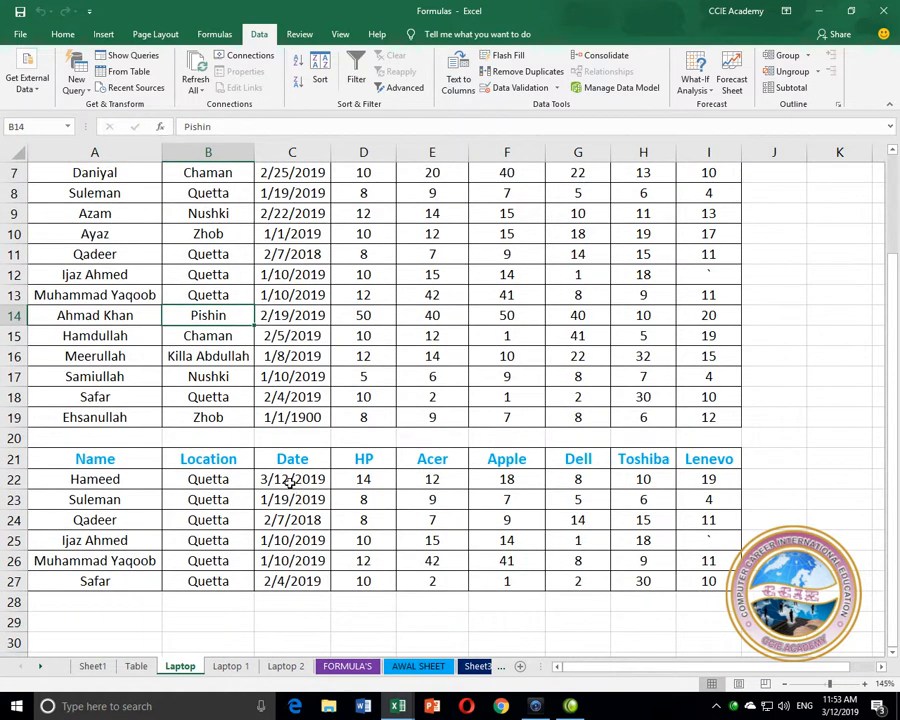
pyautogui.scroll(2, 291, 482)
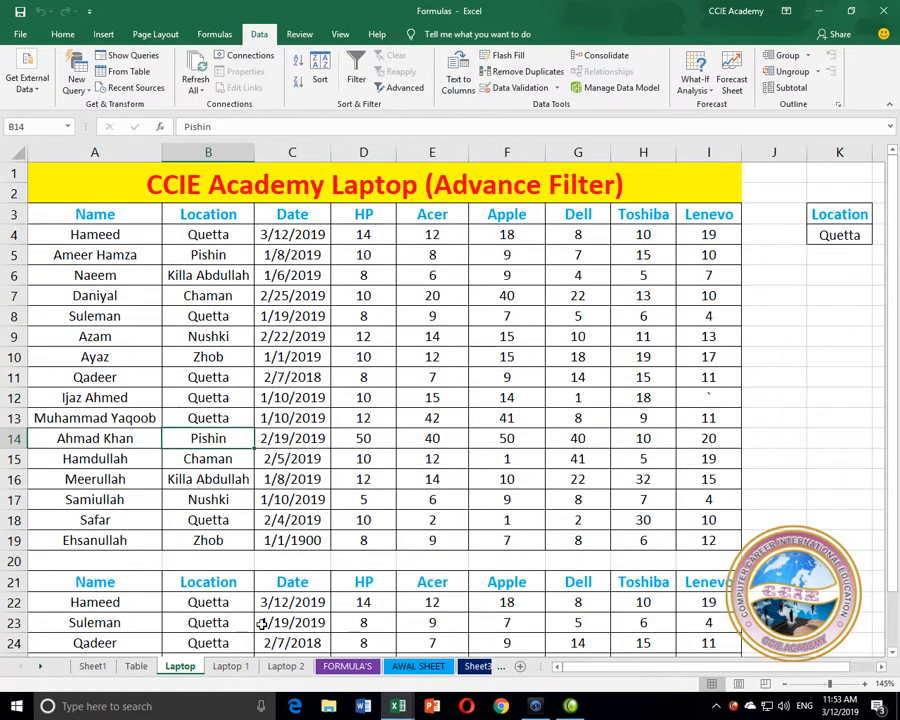
# On the Laptop 1 sheet, move the Date criteria block from M3:M4 to K3:K4 and AutoFit column K
pyautogui.click(233, 665)
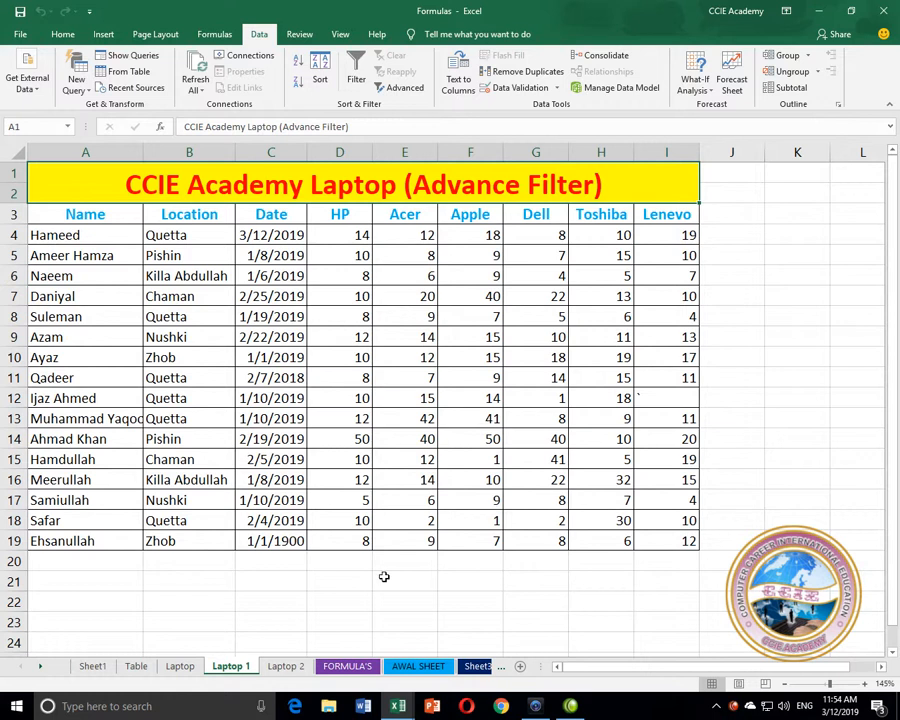
pyautogui.moveTo(726, 667); pyautogui.dragTo(752, 674)
pyautogui.moveTo(812, 214); pyautogui.dragTo(812, 236)
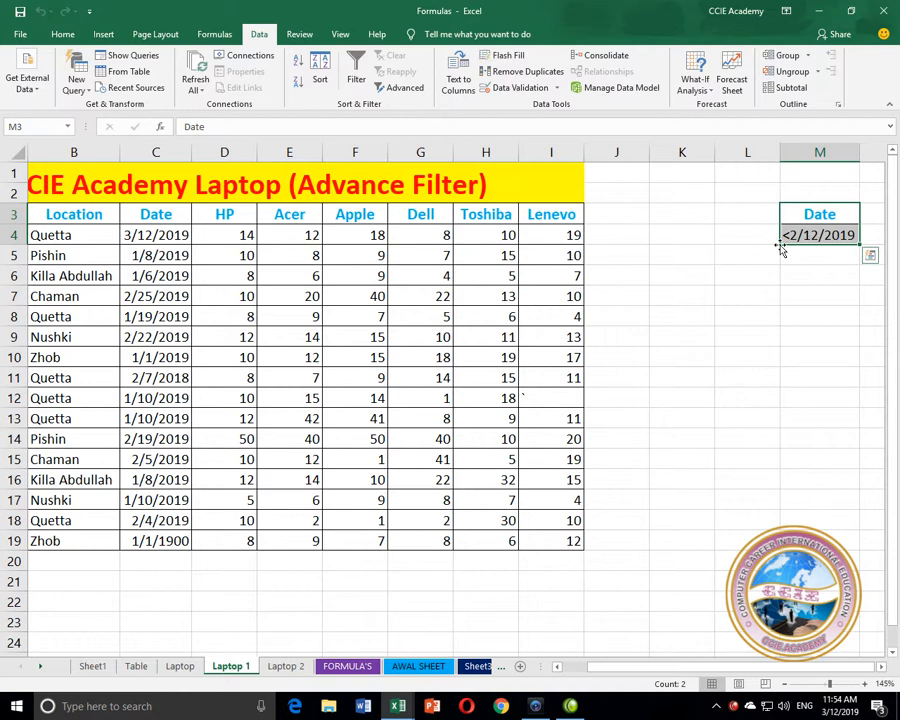
pyautogui.hotkey('ctrl', 'x')
pyautogui.click(677, 214)
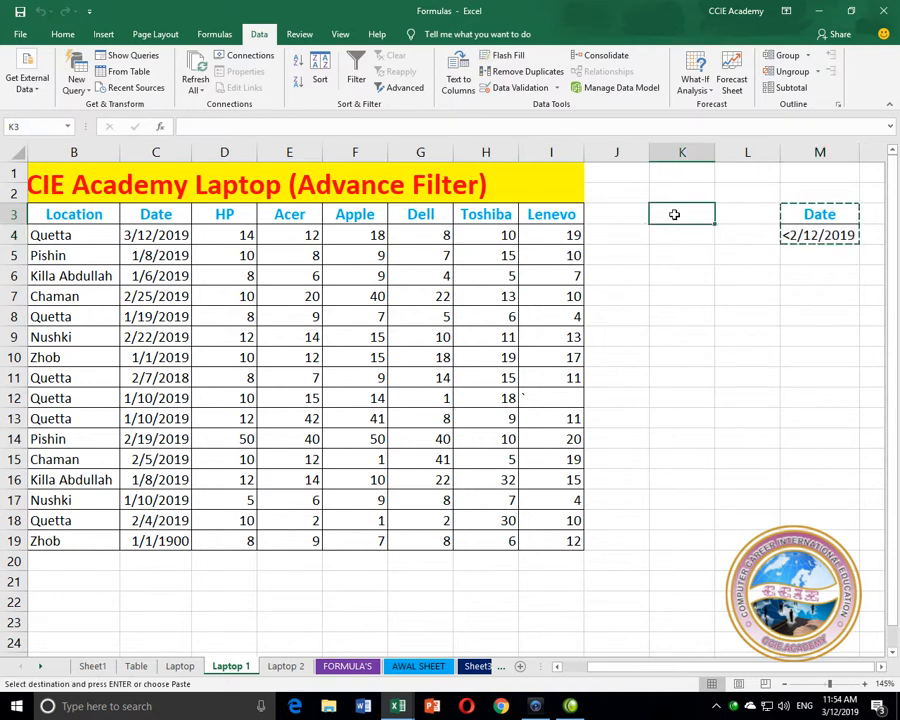
pyautogui.hotkey('ctrl', 'v')
pyautogui.doubleClick(714, 152)
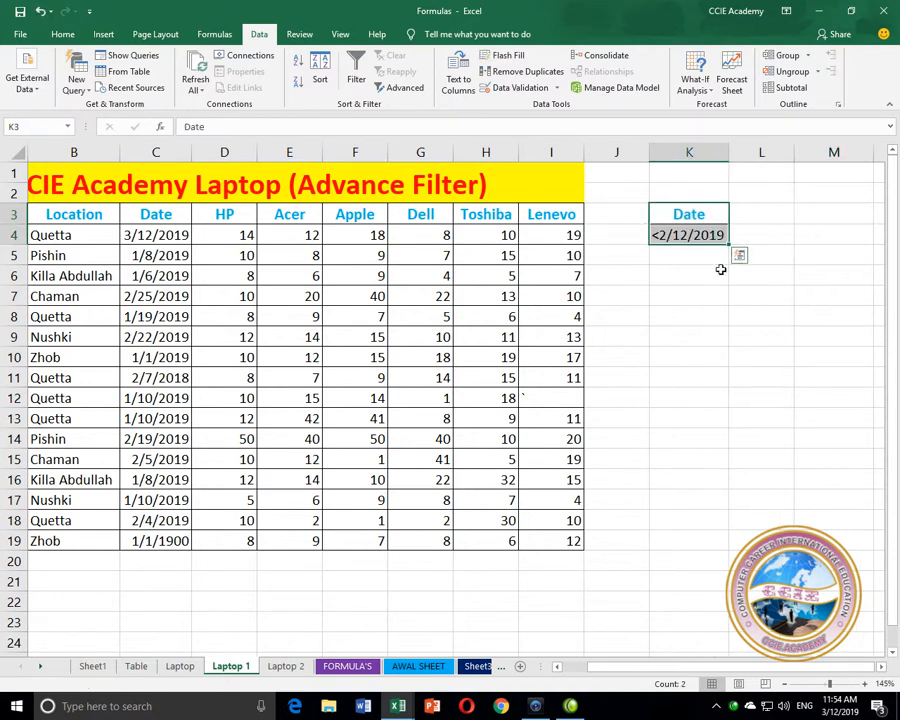
pyautogui.click(717, 280)
pyautogui.moveTo(703, 673); pyautogui.dragTo(665, 673)
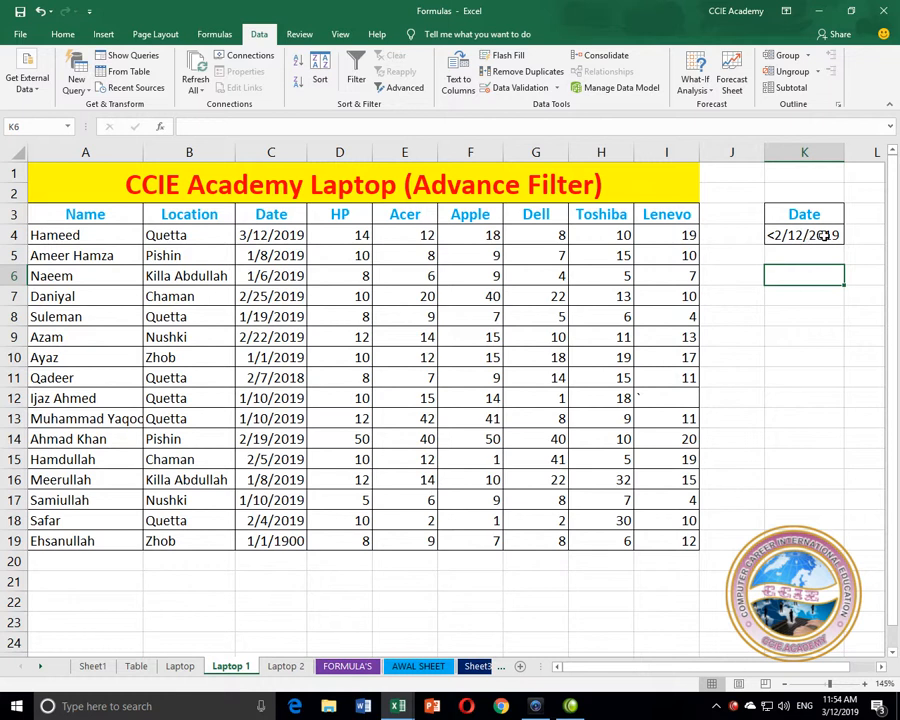
# Start an Advanced Filter with list range A3:I19 and the Date block K3:K4 as the criteria range
pyautogui.click(795, 235)
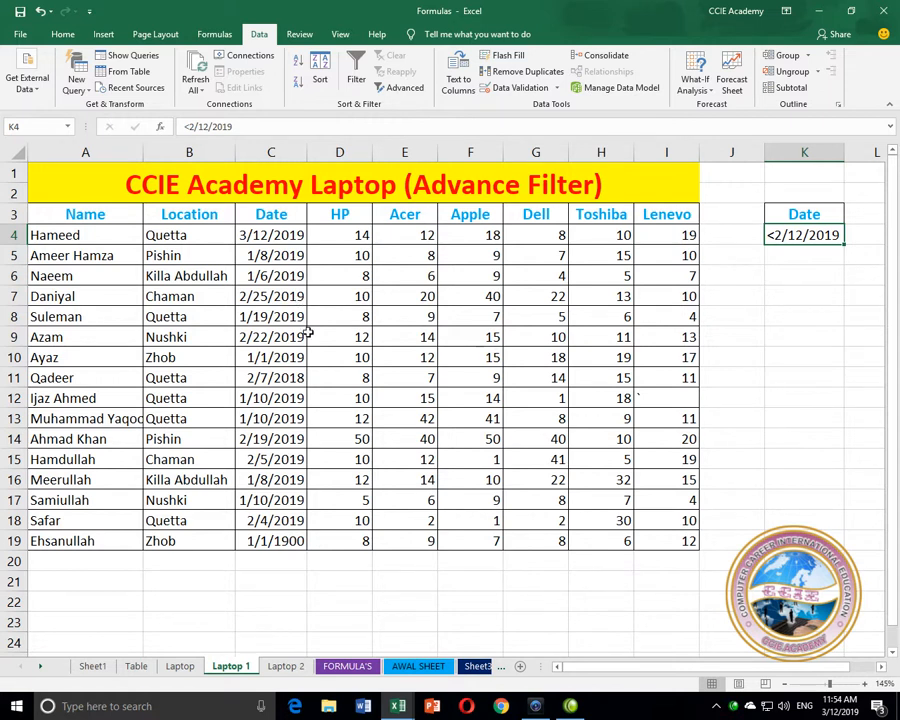
pyautogui.click(409, 400)
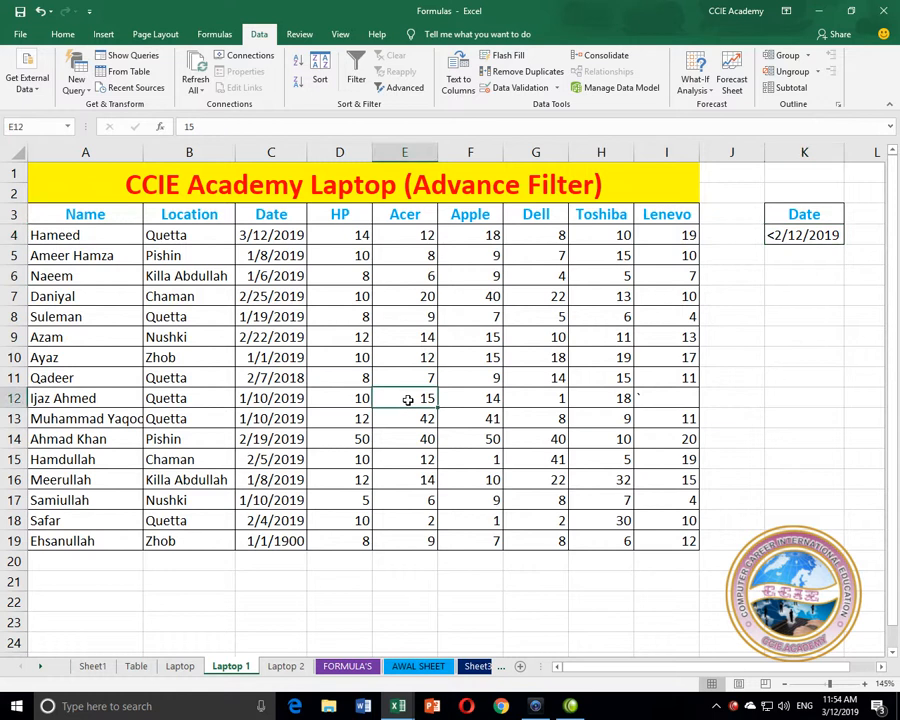
pyautogui.click(401, 90)
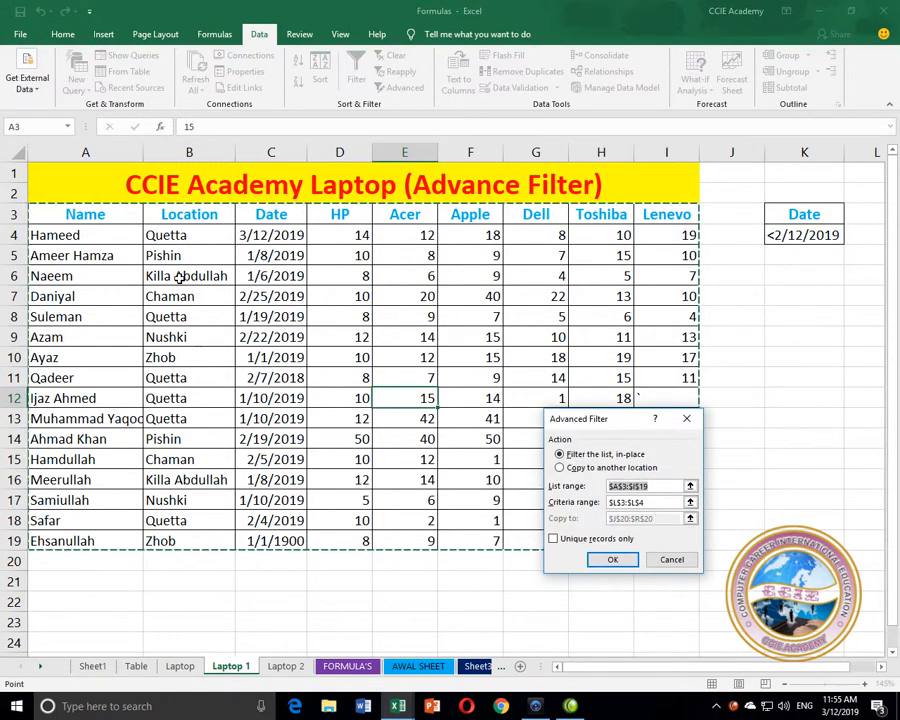
pyautogui.moveTo(127, 221); pyautogui.dragTo(660, 540)
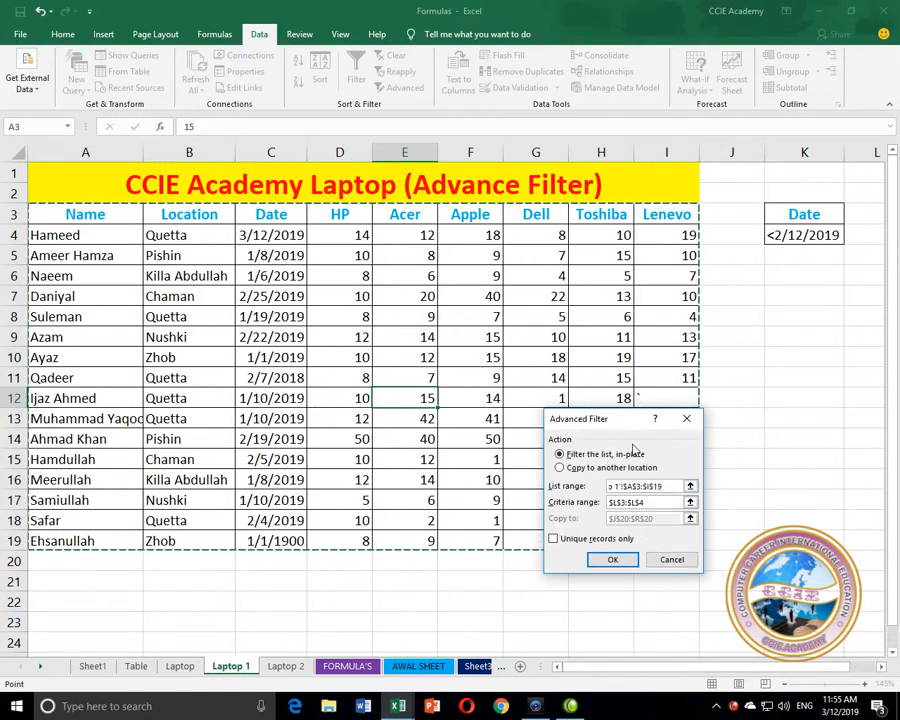
pyautogui.click(665, 500)
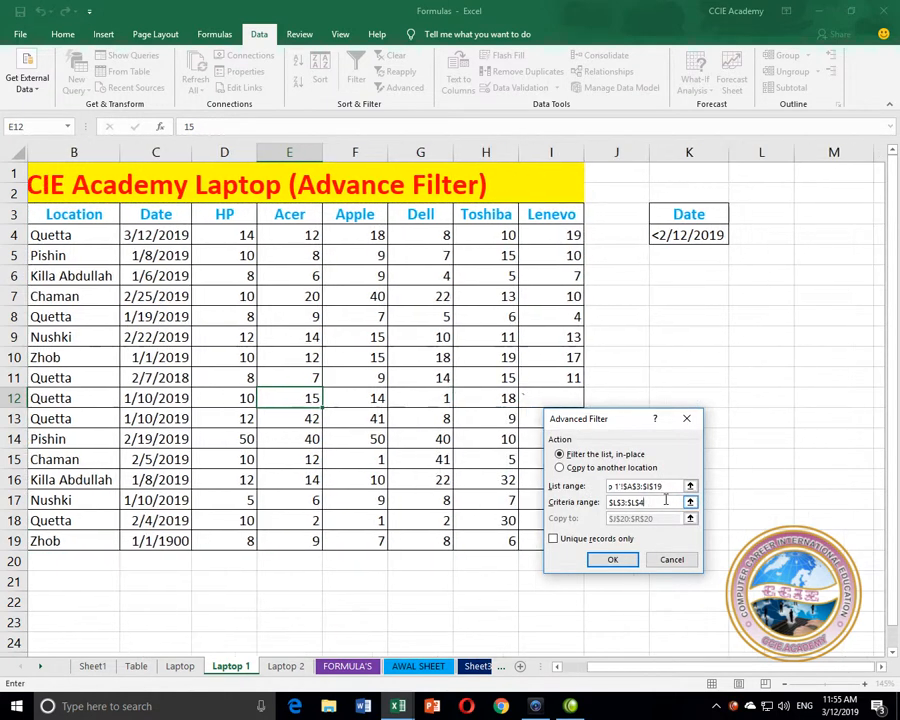
pyautogui.moveTo(683, 214); pyautogui.dragTo(683, 238)
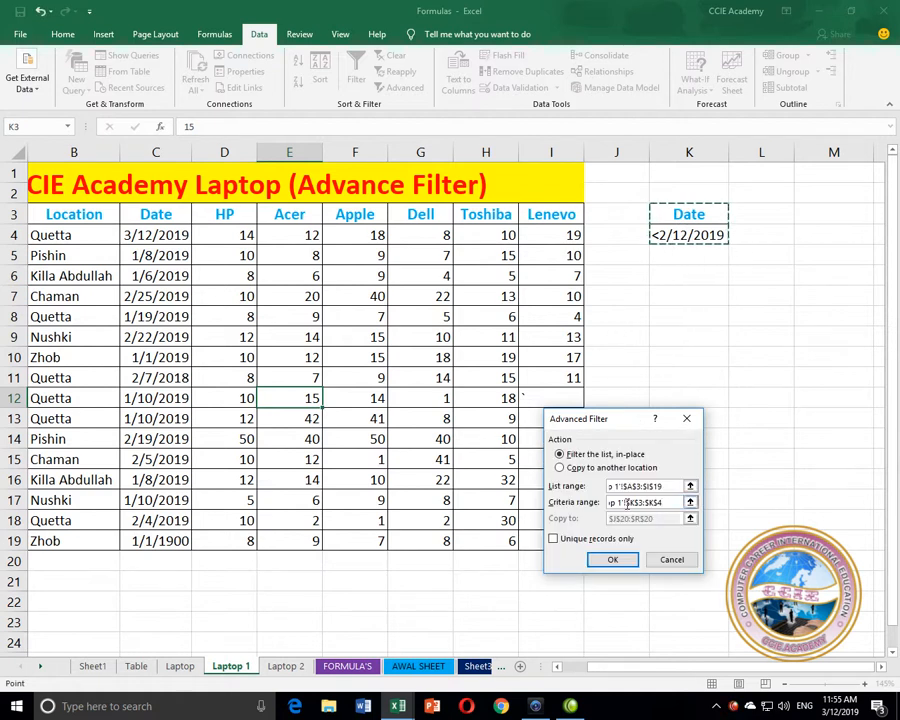
# Set the Advanced Filter to copy to another location, starting at cell J21, and run it
pyautogui.click(559, 467)
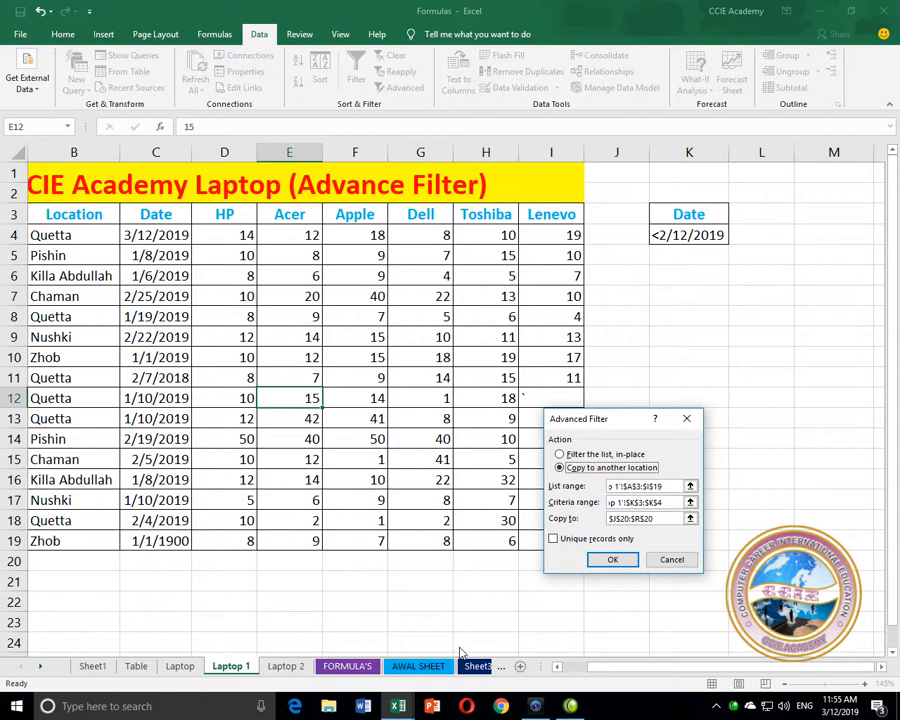
pyautogui.click(665, 519)
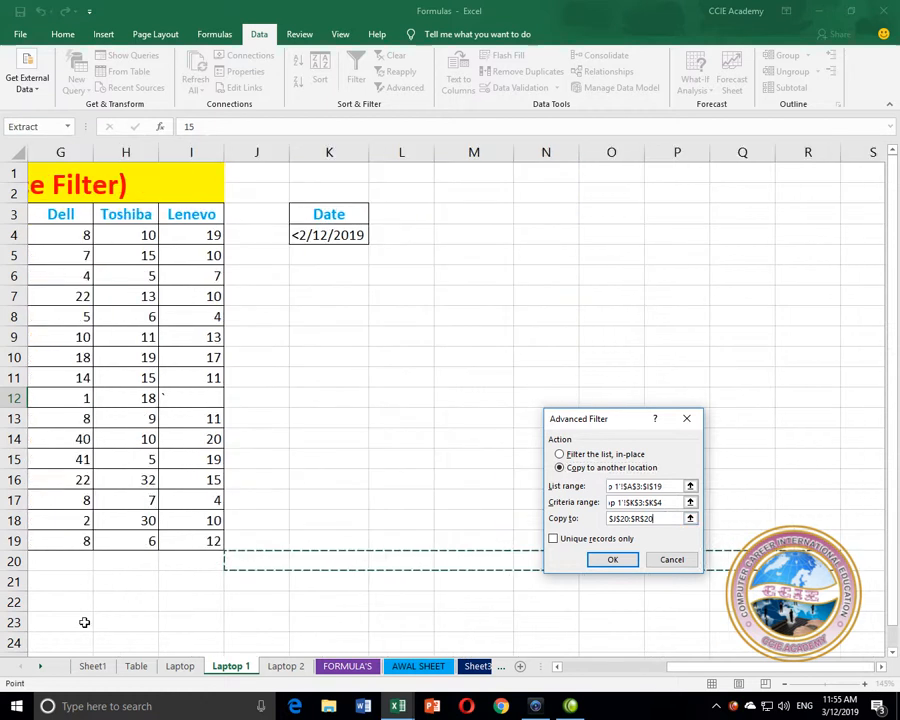
pyautogui.moveTo(677, 666); pyautogui.dragTo(605, 673)
pyautogui.click(523, 566)
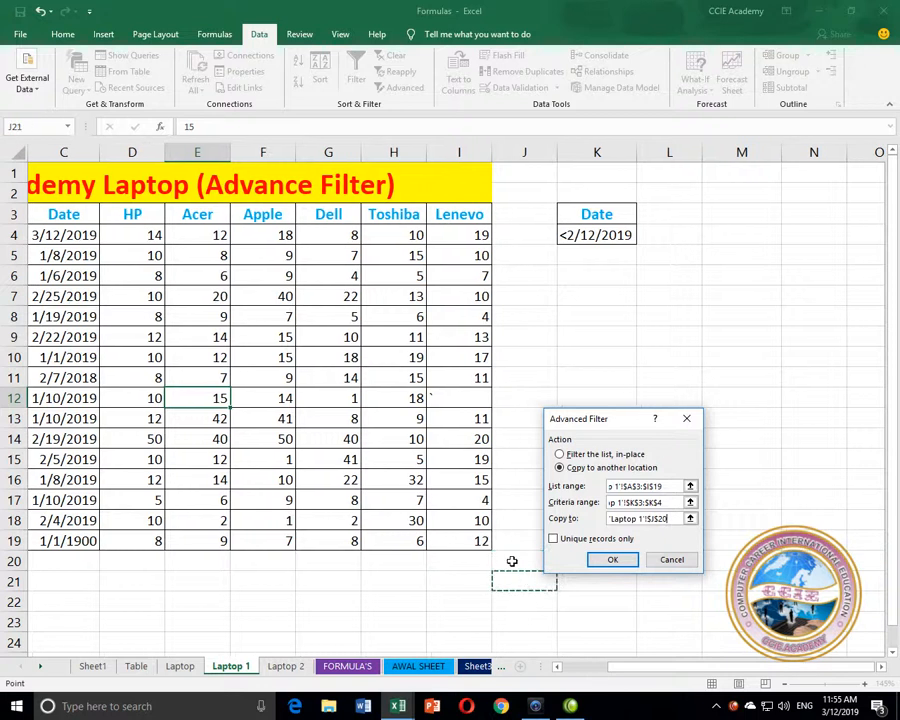
pyautogui.click(596, 558)
# AutoFit column L to display the extracted dates in full and check them against the Date criteria
pyautogui.scroll(-3, 606, 563)
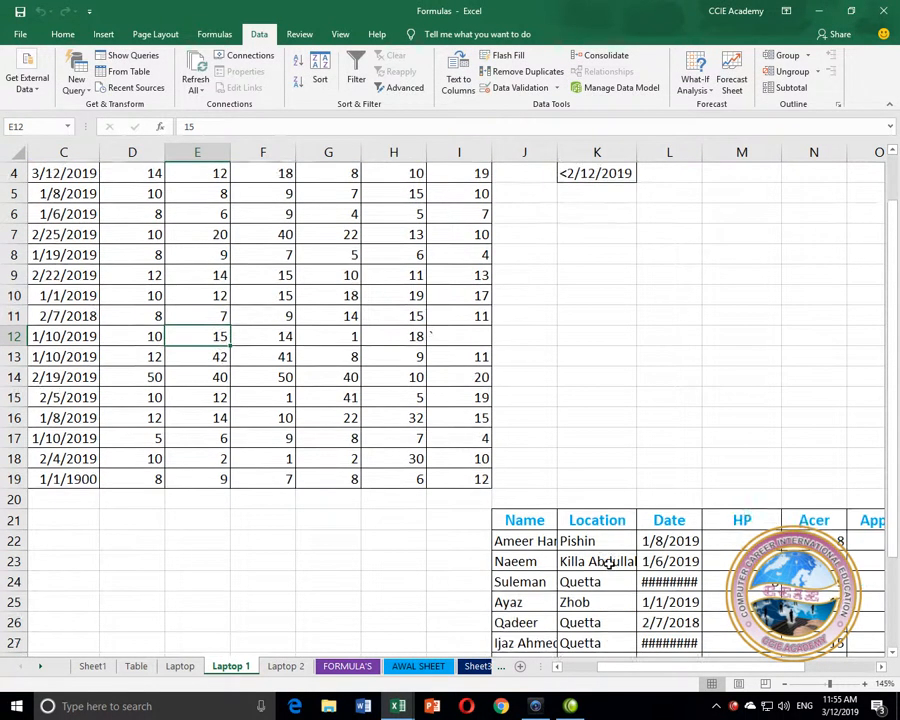
pyautogui.scroll(-1, 608, 565)
pyautogui.moveTo(639, 669); pyautogui.dragTo(660, 670)
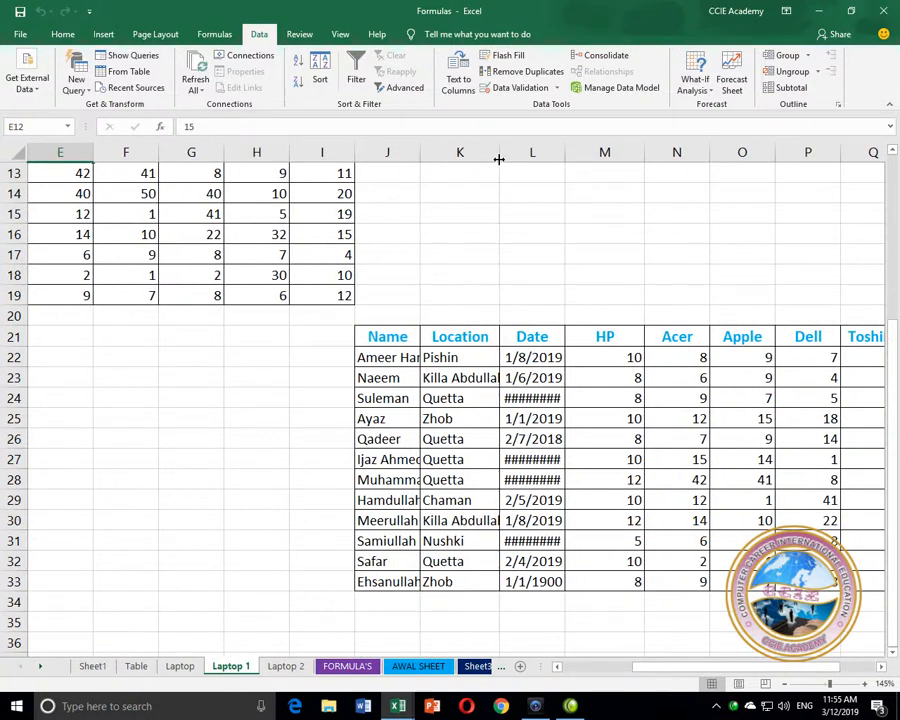
pyautogui.doubleClick(563, 150)
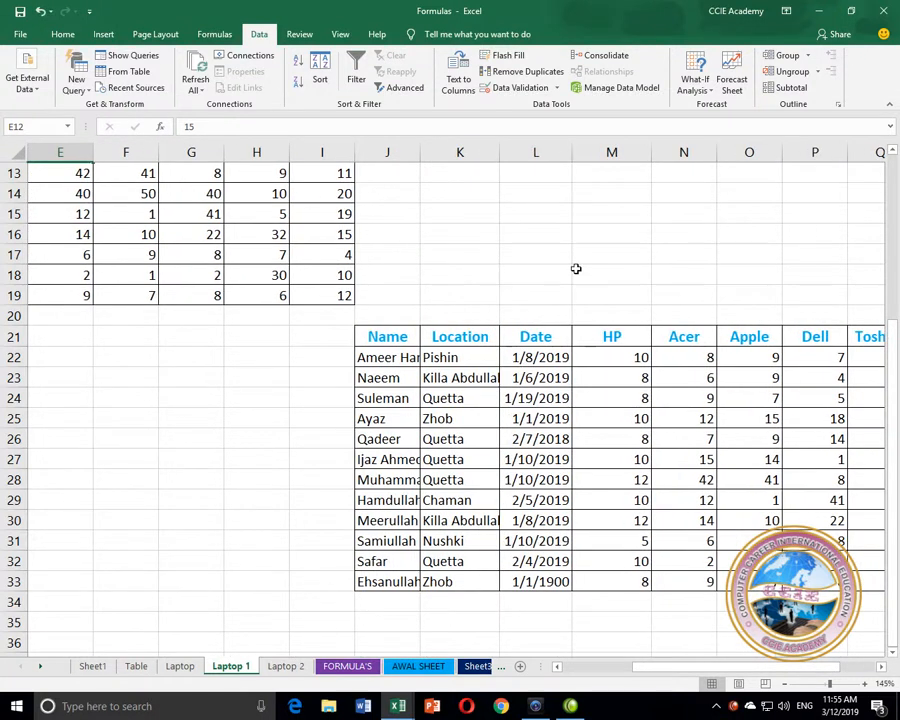
pyautogui.click(543, 354)
pyautogui.scroll(4, 491, 333)
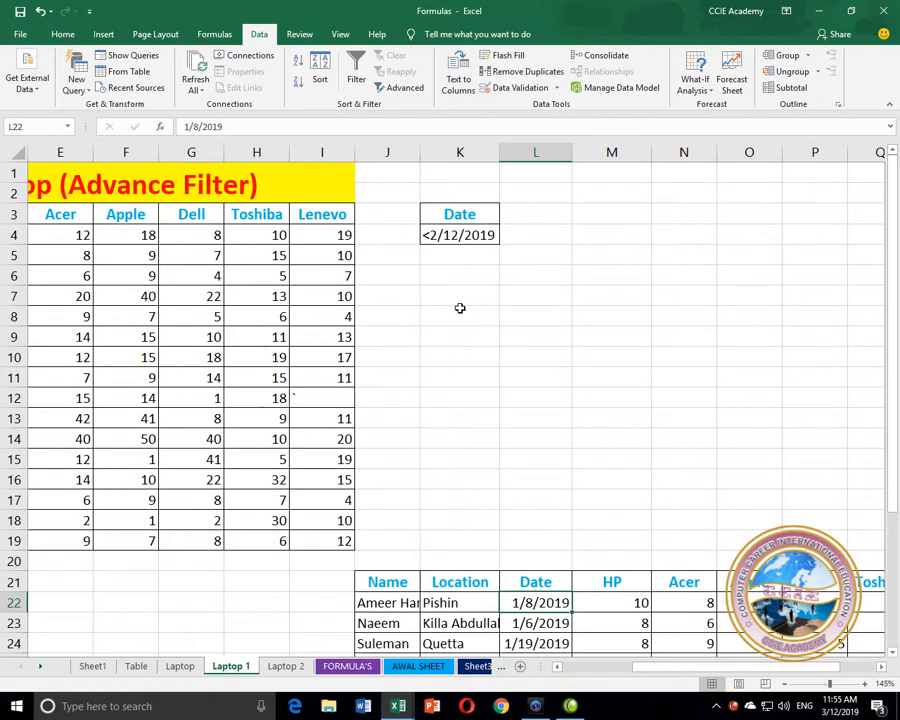
# Check the extracted dates in column L row by row against the Date criterion and the source table's Date column
pyautogui.scroll(-4, 534, 349)
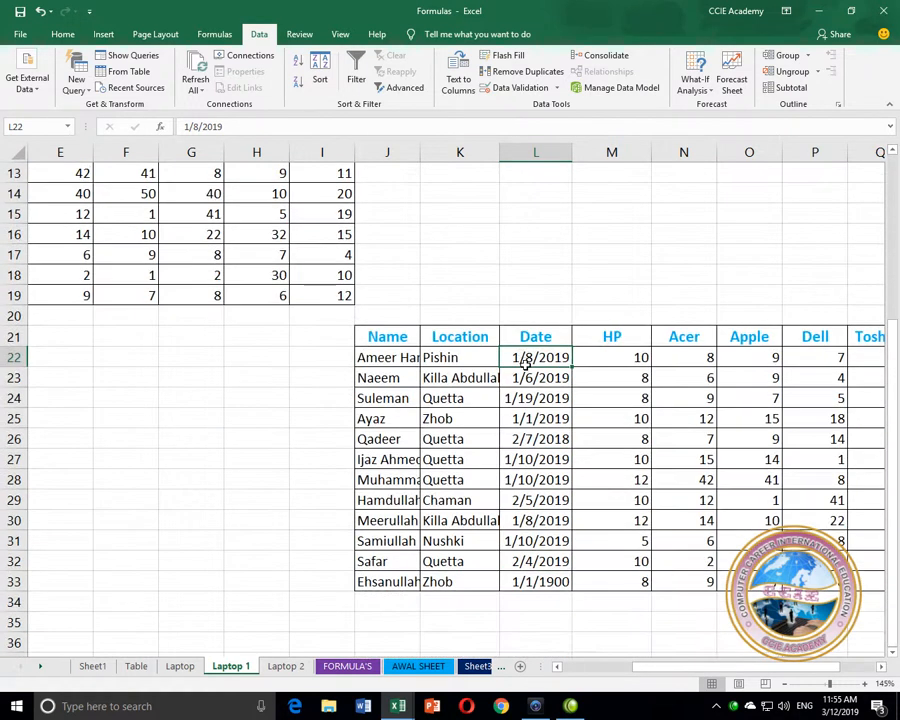
pyautogui.click(538, 377)
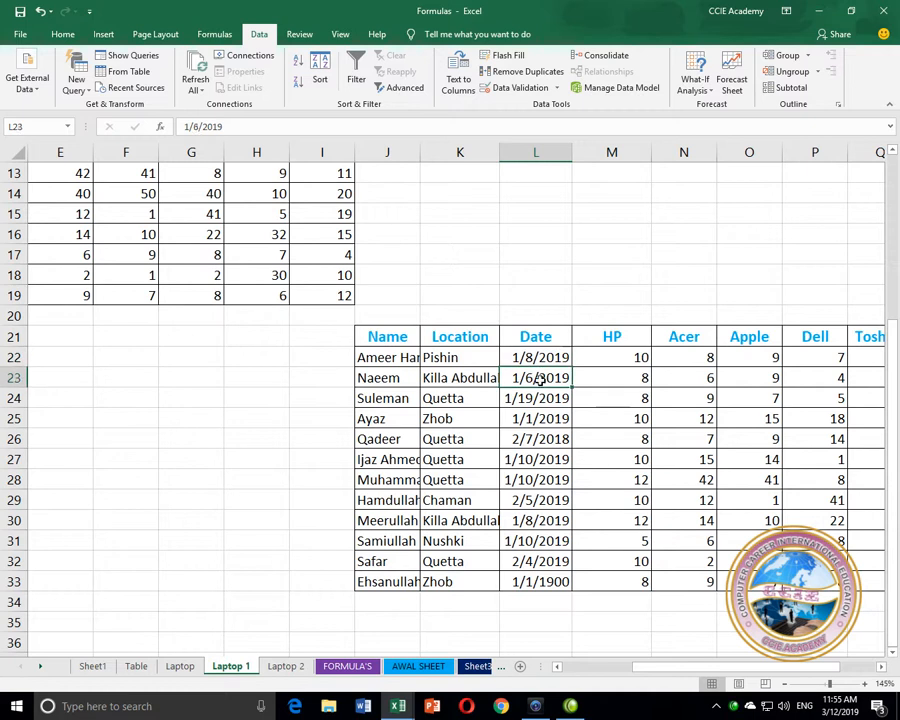
pyautogui.click(537, 398)
pyautogui.click(519, 418)
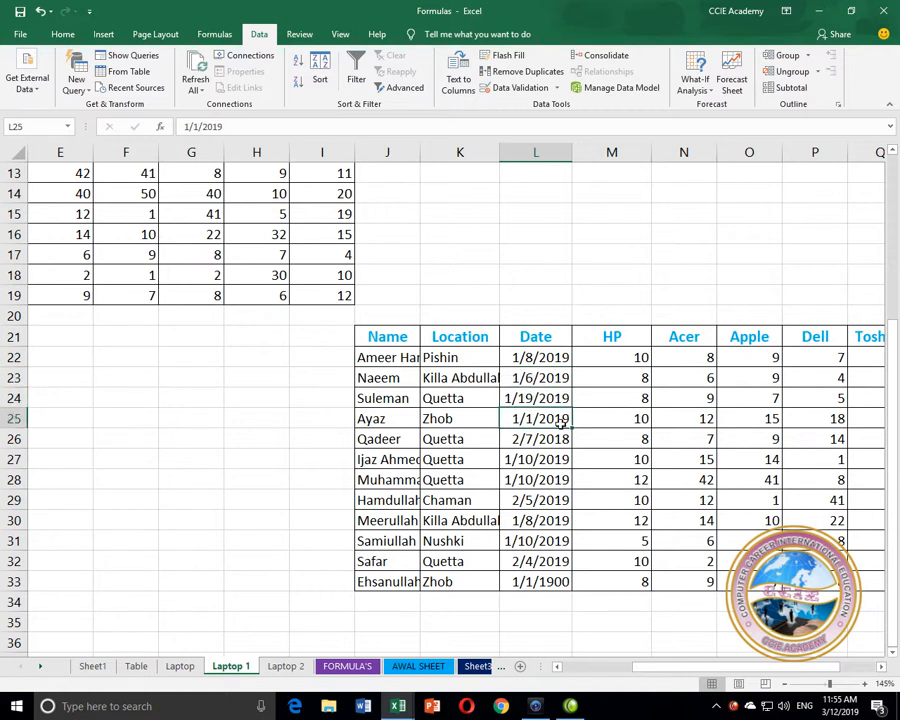
pyautogui.click(511, 441)
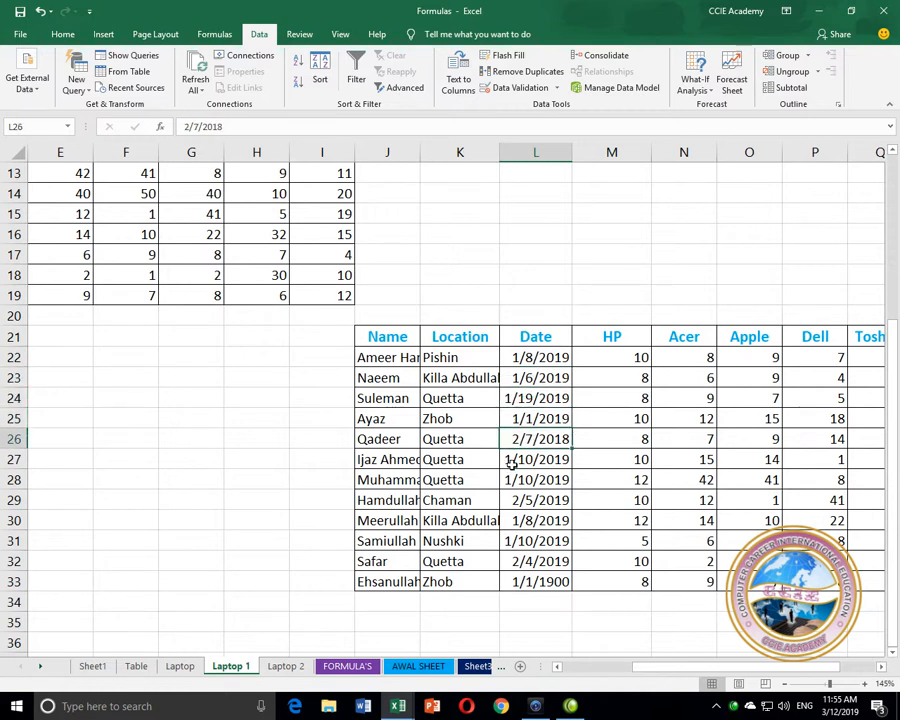
pyautogui.click(508, 458)
pyautogui.click(508, 481)
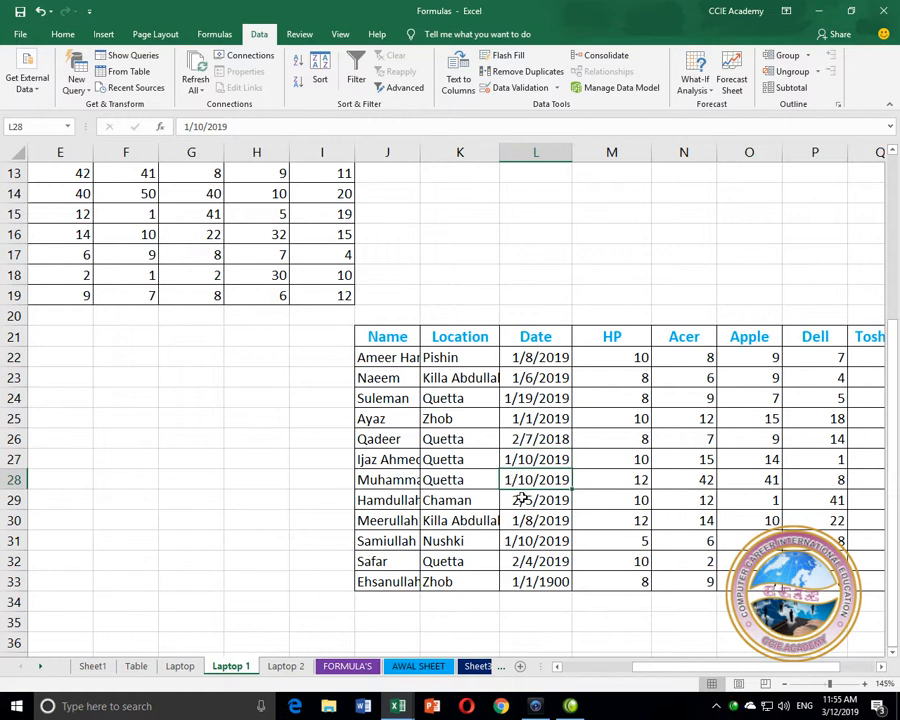
pyautogui.click(516, 499)
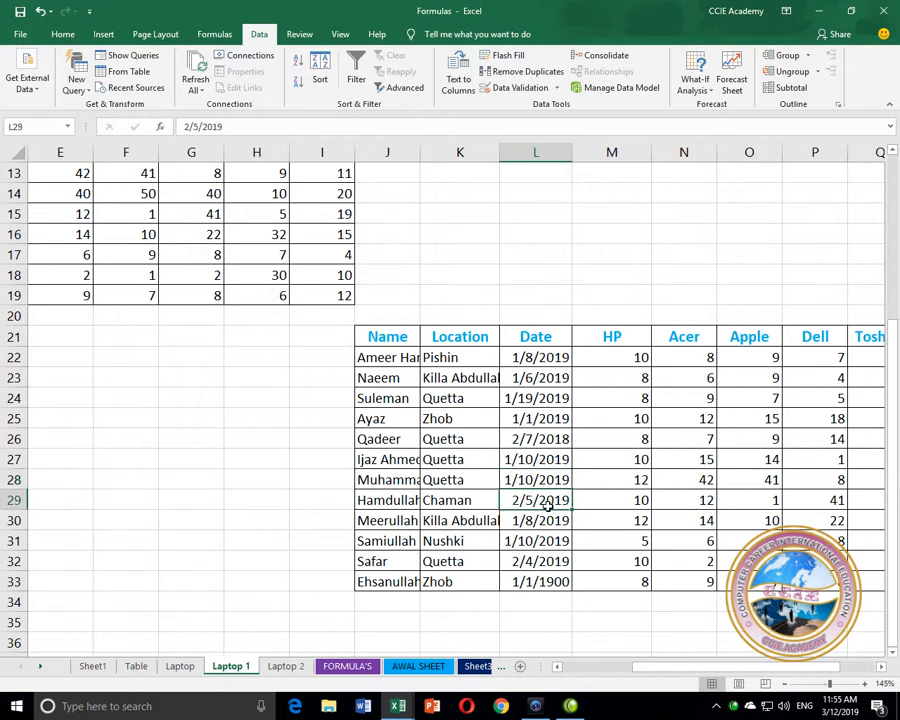
pyautogui.click(518, 522)
pyautogui.click(512, 541)
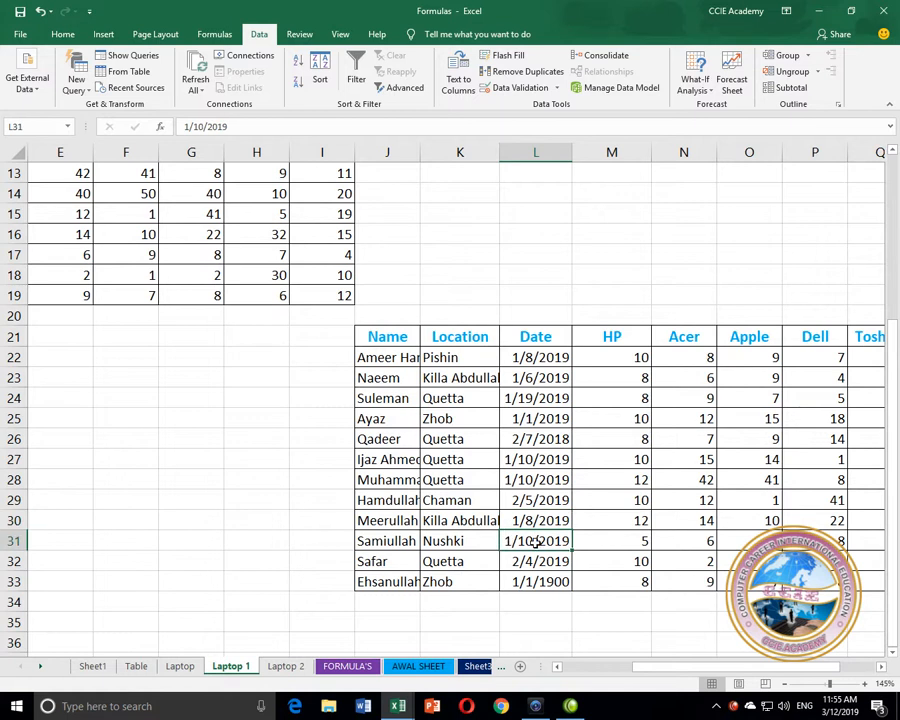
pyautogui.click(533, 563)
pyautogui.click(520, 582)
pyautogui.scroll(4, 300, 410)
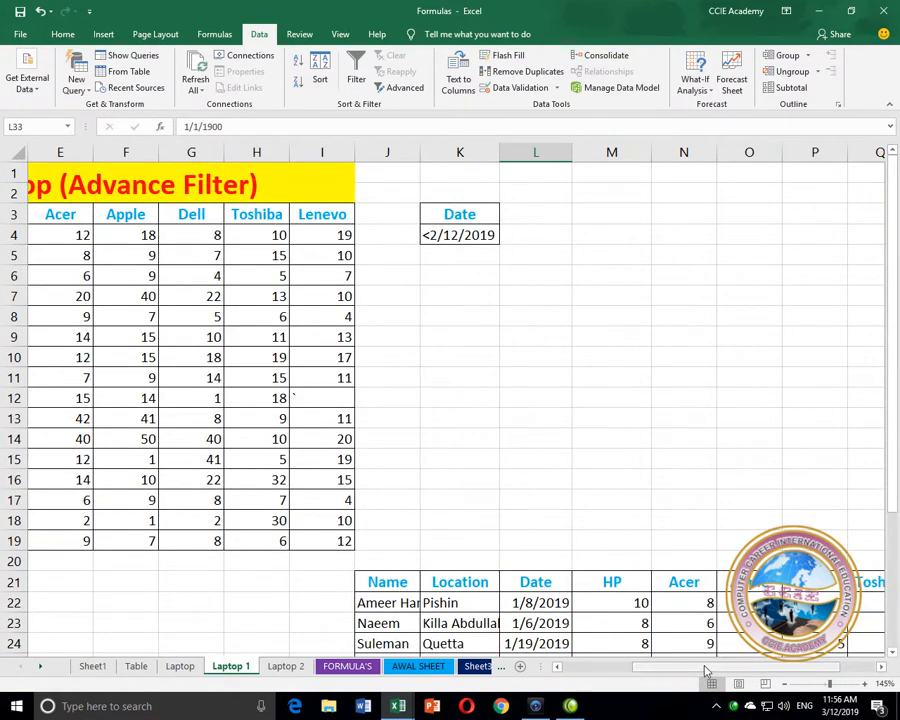
pyautogui.hscroll(-3, 352, 540)
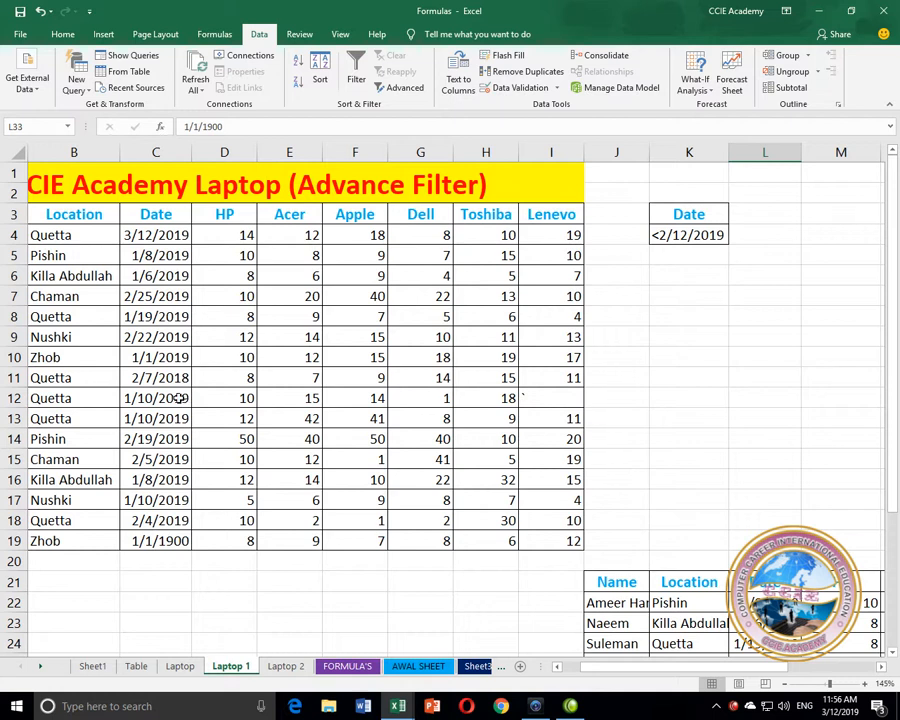
pyautogui.click(158, 297)
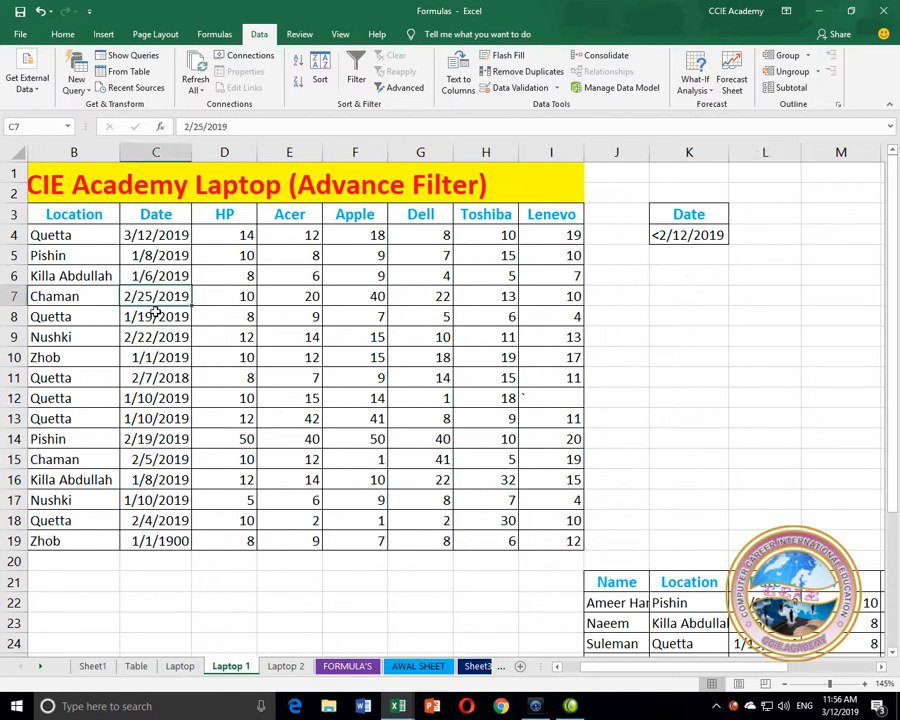
pyautogui.click(162, 440)
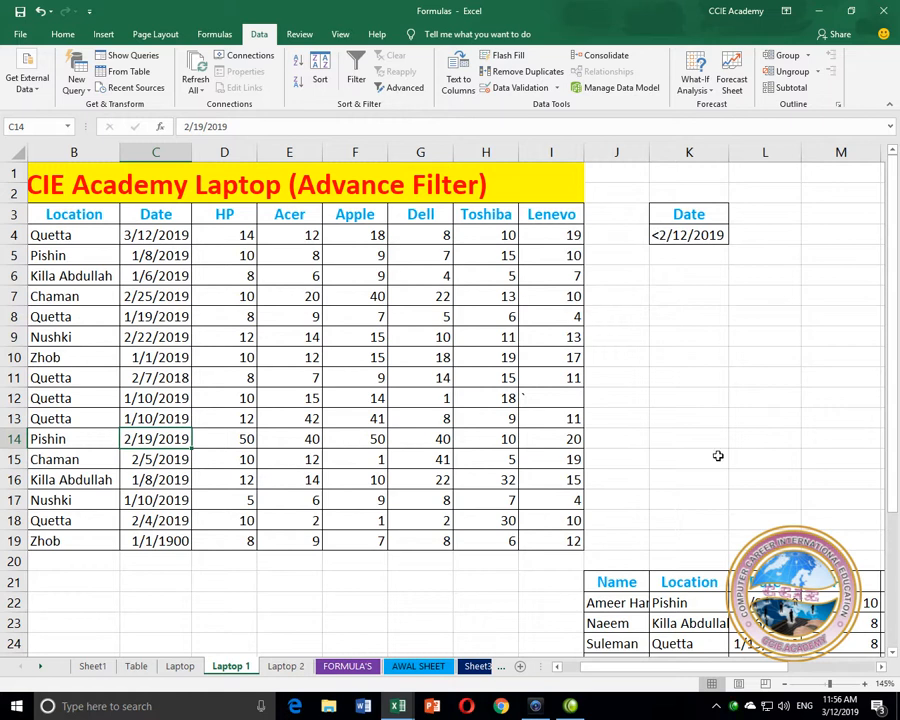
# Clear all contents and formatting from the extracted records in J21:R33
pyautogui.moveTo(625, 585); pyautogui.dragTo(760, 605)
pyautogui.click(64, 34)
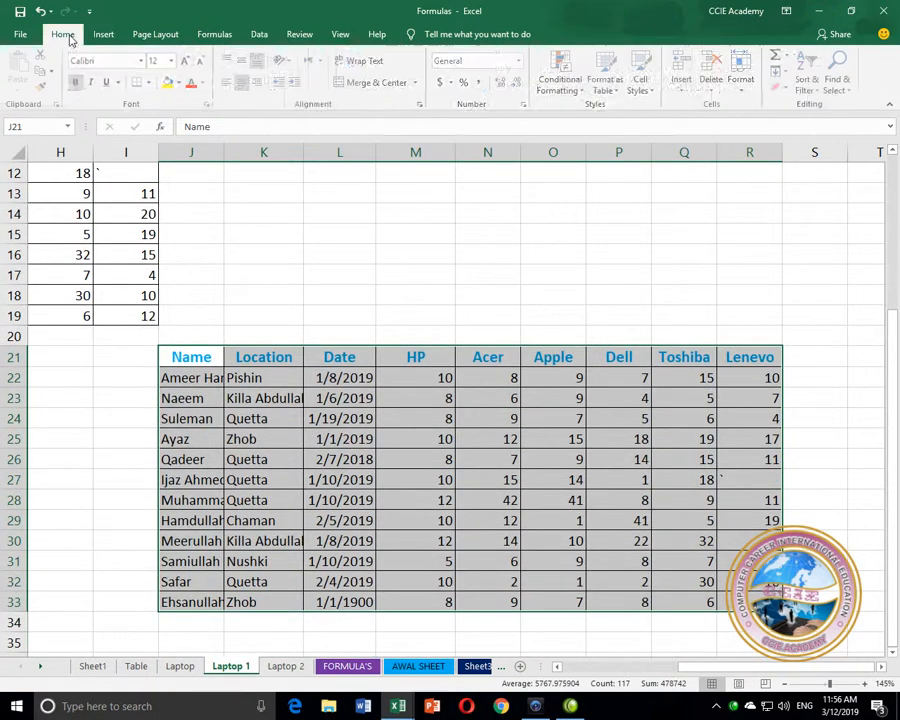
pyautogui.click(779, 88)
pyautogui.click(781, 106)
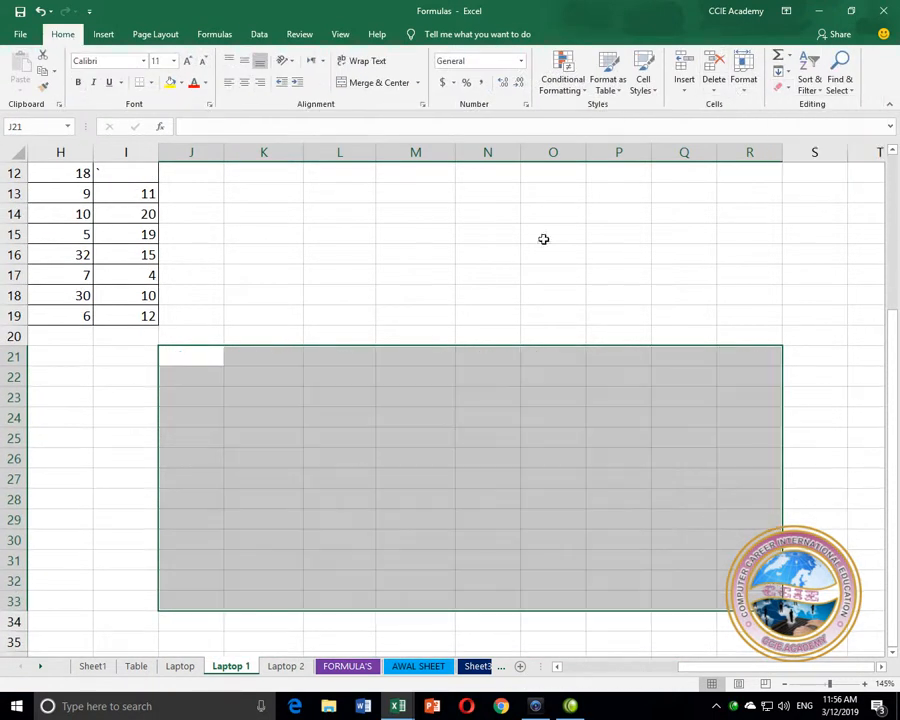
pyautogui.click(440, 270)
pyautogui.scroll(4, 245, 299)
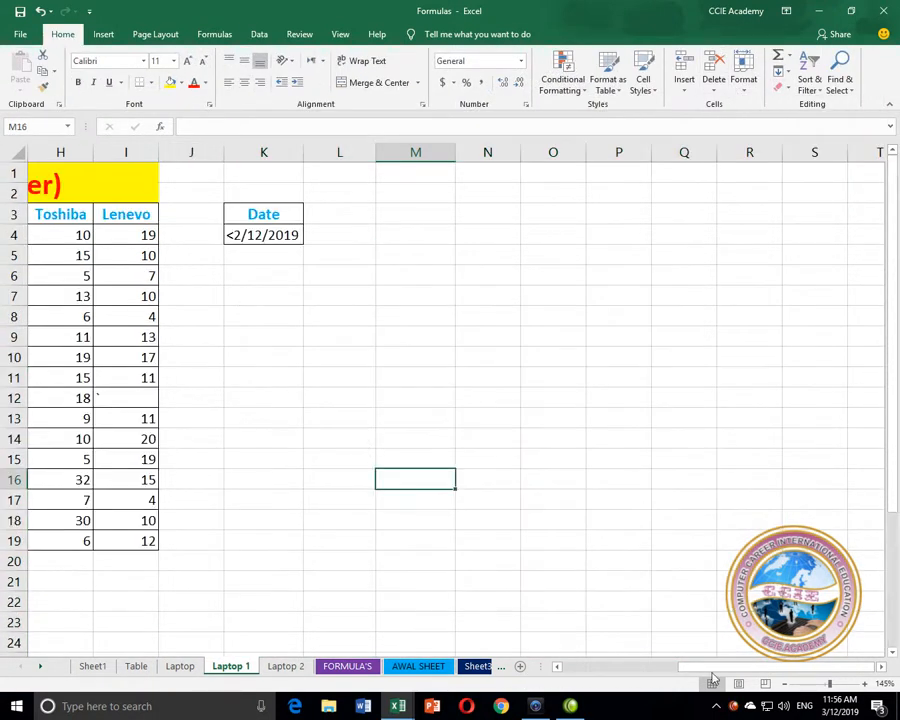
pyautogui.moveTo(676, 668); pyautogui.dragTo(580, 672)
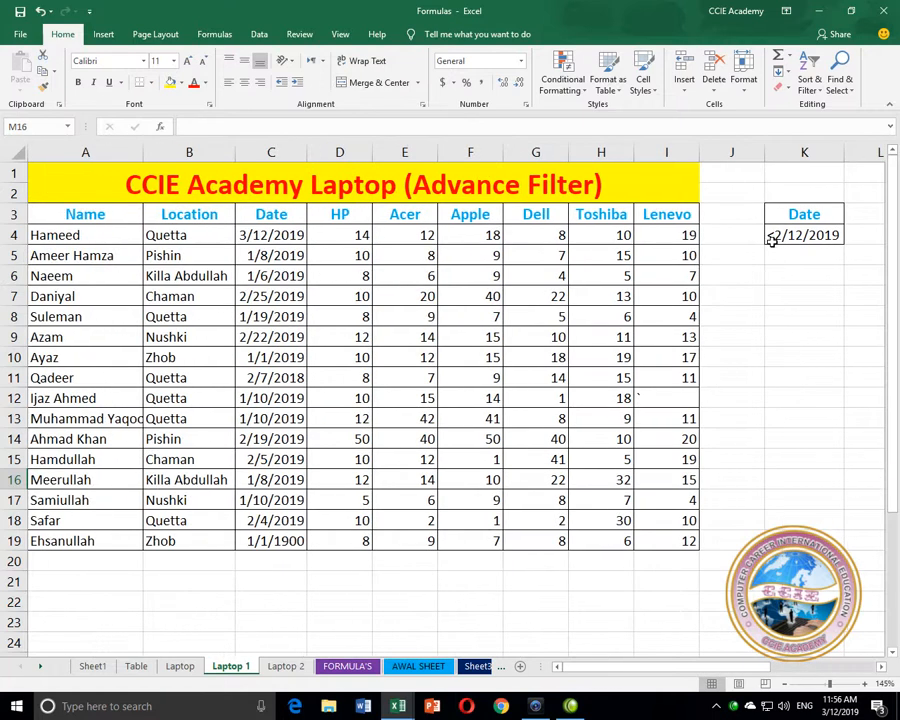
# Change the Date criterion in K4 to >2/12/2019
pyautogui.doubleClick(774, 236)
pyautogui.press('BackSpace')
pyautogui.write('>')
pyautogui.press('Return')
pyautogui.press('Up')
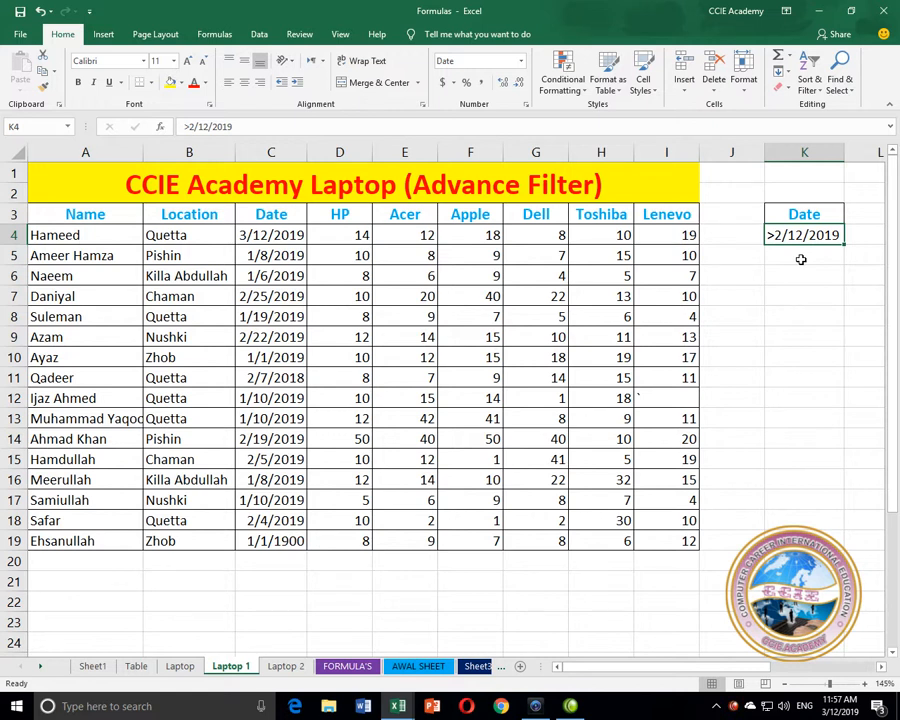
# Start an Advanced Filter on list range A3:I19 with the Date block K3:K4 as the criteria range
pyautogui.click(369, 414)
pyautogui.click(400, 391)
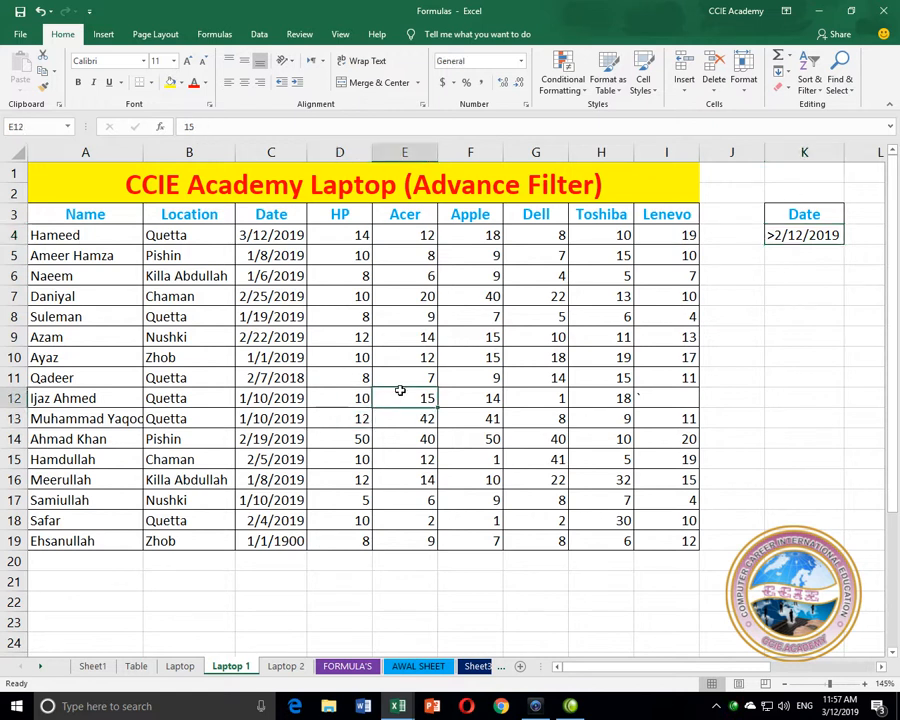
pyautogui.click(260, 35)
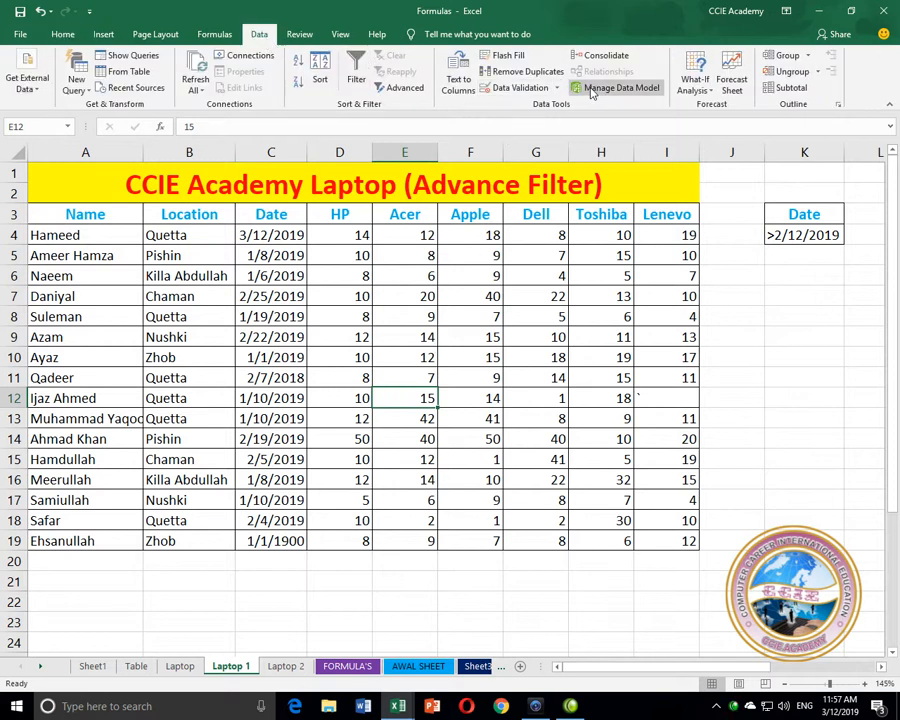
pyautogui.click(410, 88)
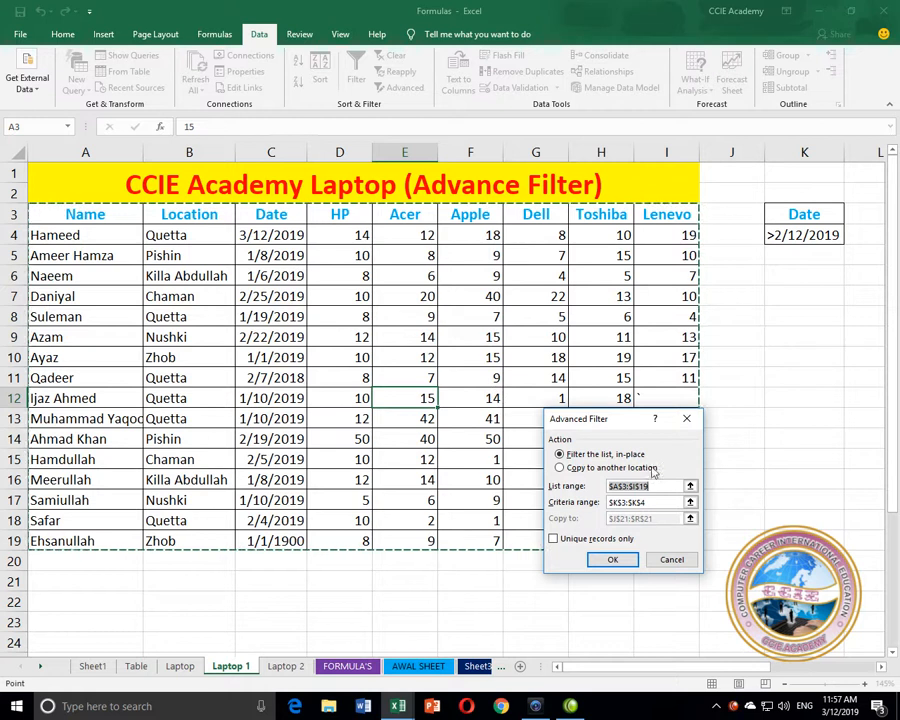
pyautogui.click(658, 500)
pyautogui.moveTo(778, 216); pyautogui.dragTo(781, 235)
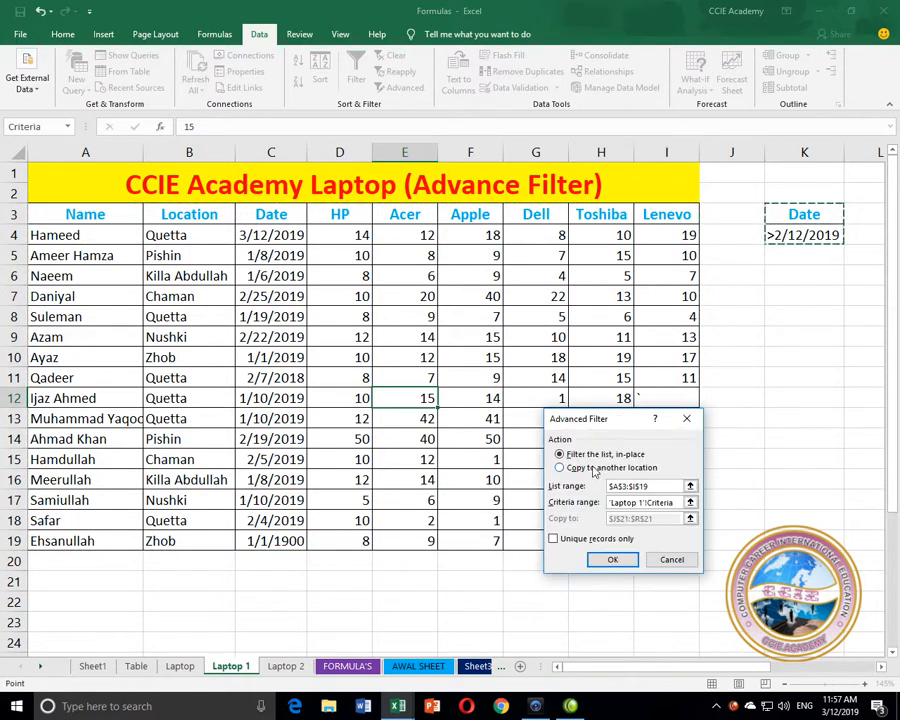
# Set the Advanced Filter to copy to another location, starting at cell A21, and run it
pyautogui.click(560, 467)
pyautogui.click(659, 520)
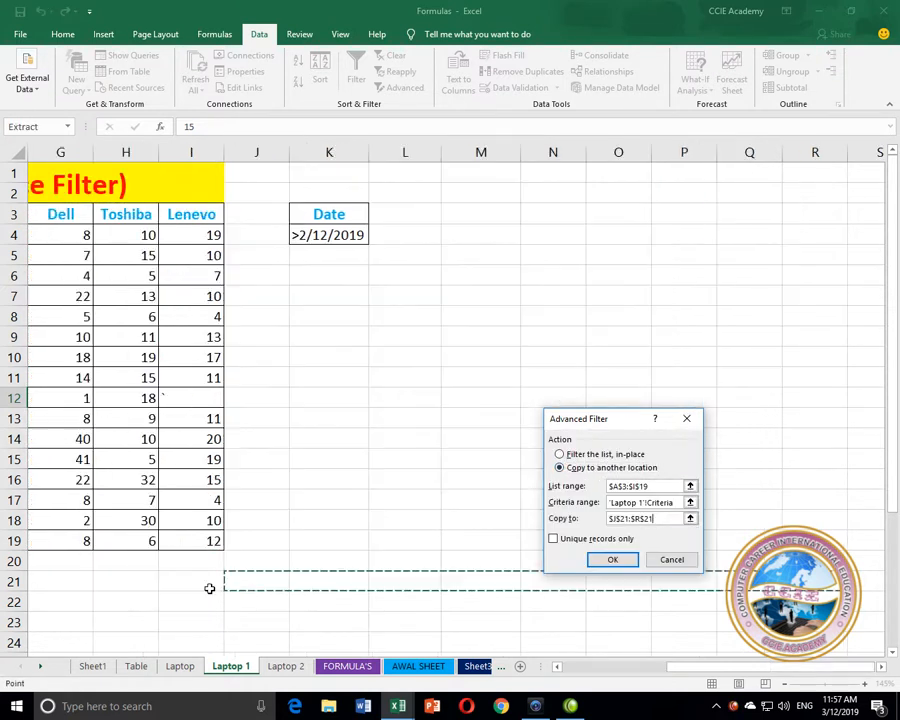
pyautogui.hscroll(-6, 700, 650)
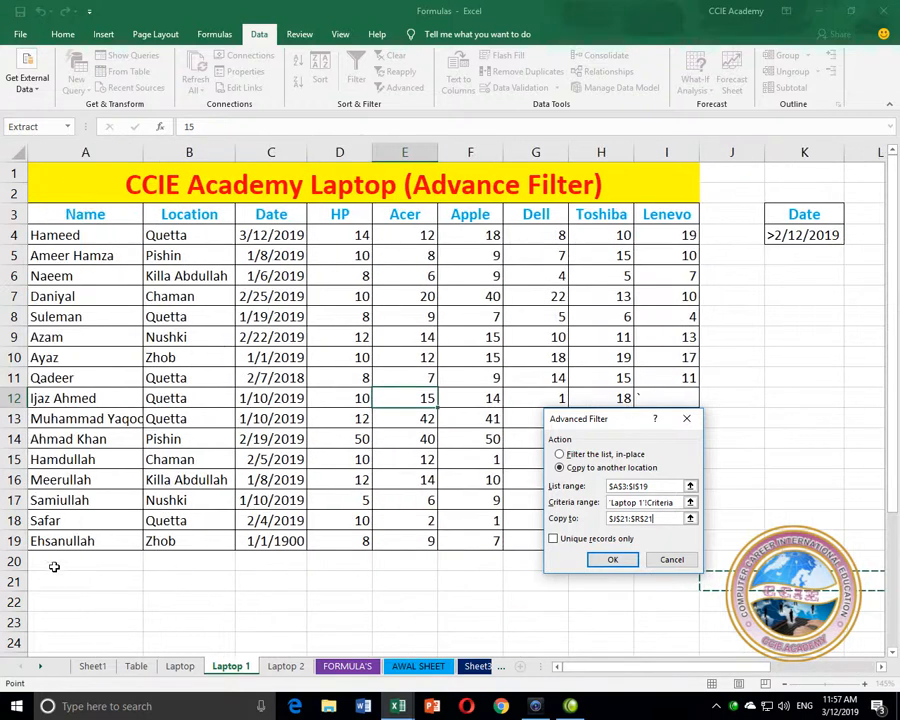
pyautogui.click(47, 574)
pyautogui.click(613, 559)
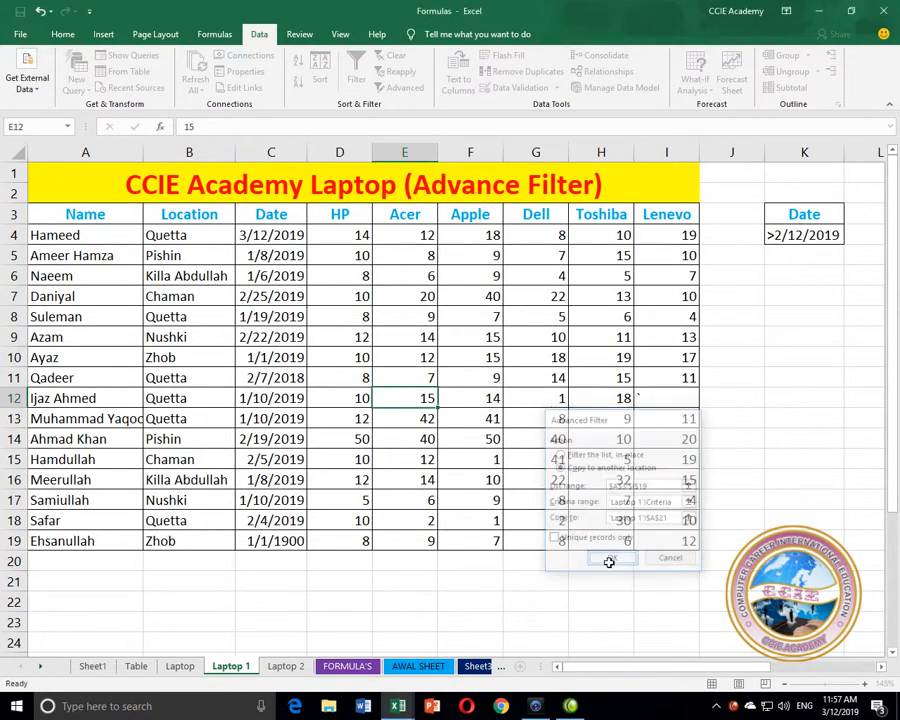
# Check the extracted dates in C22:C25 one by one against the Date criterion in K4
pyautogui.scroll(-2, 400, 563)
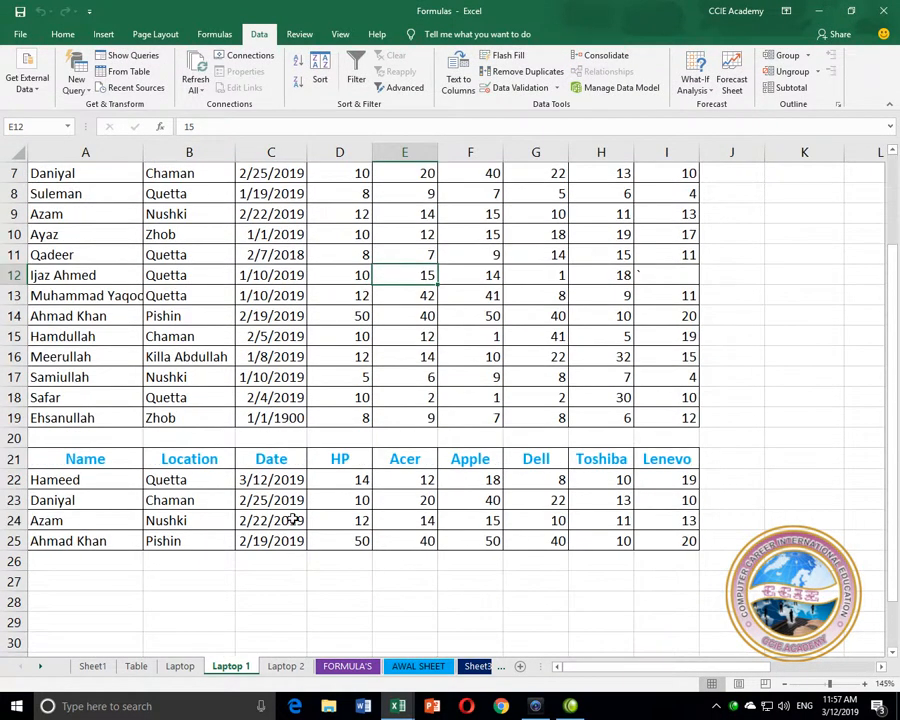
pyautogui.click(263, 484)
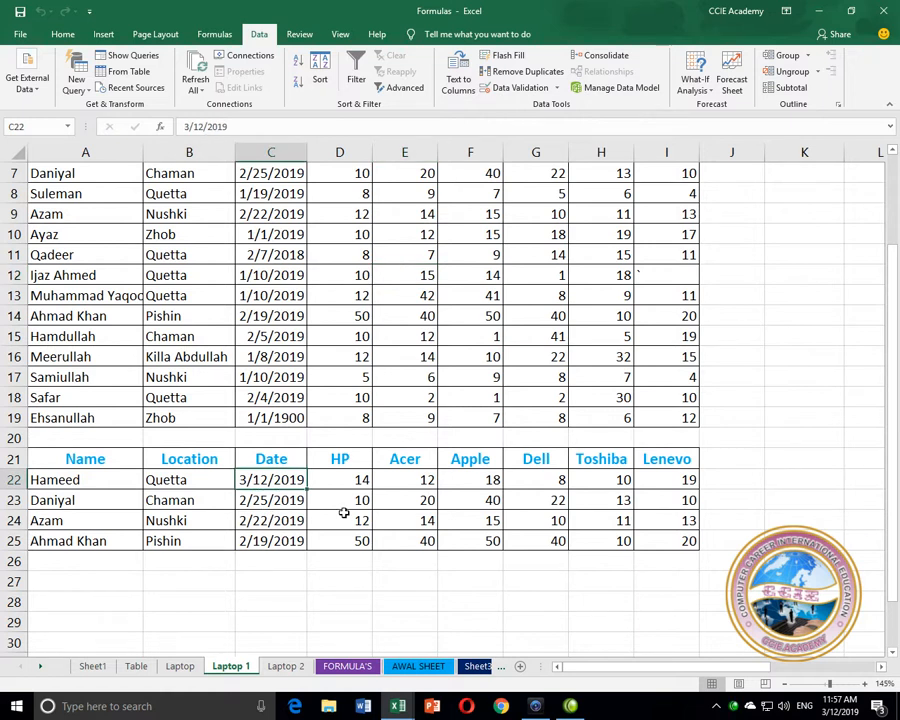
pyautogui.press('Down')
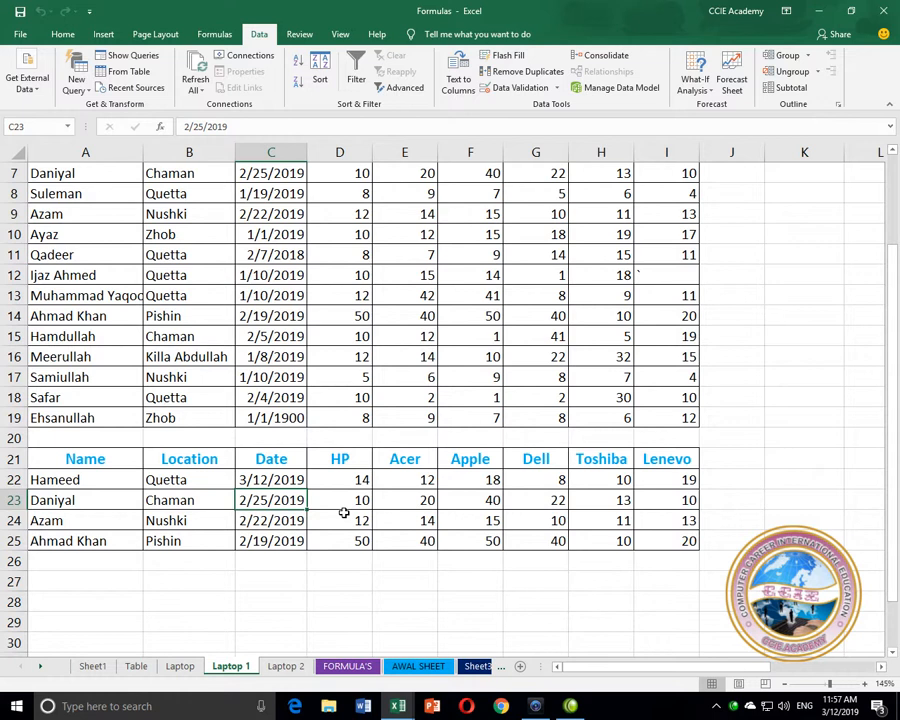
pyautogui.press('Down')
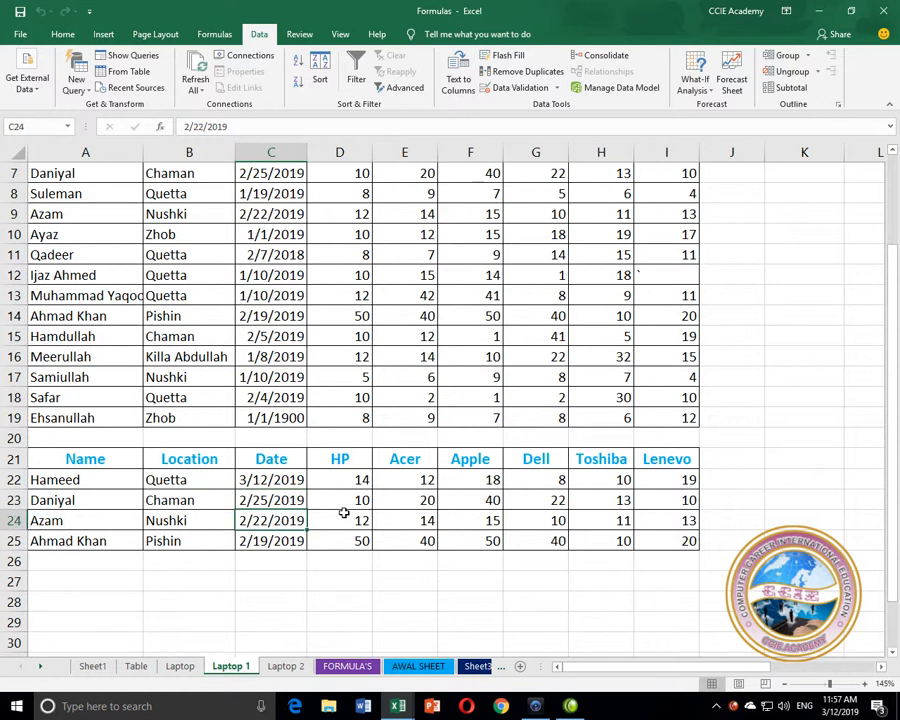
pyautogui.press('Down')
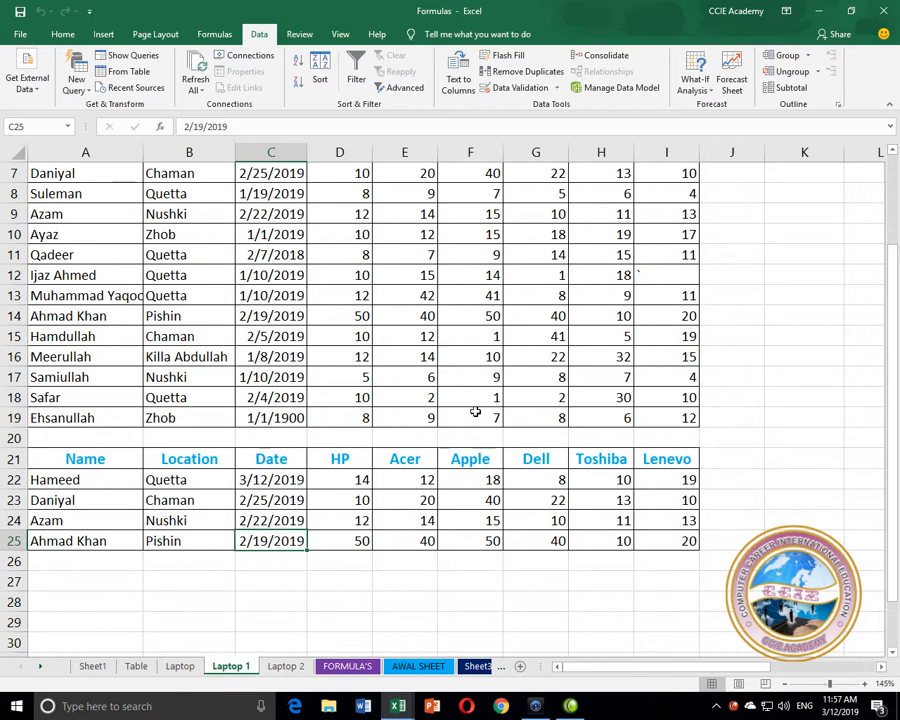
pyautogui.scroll(2, 474, 412)
pyautogui.click(781, 236)
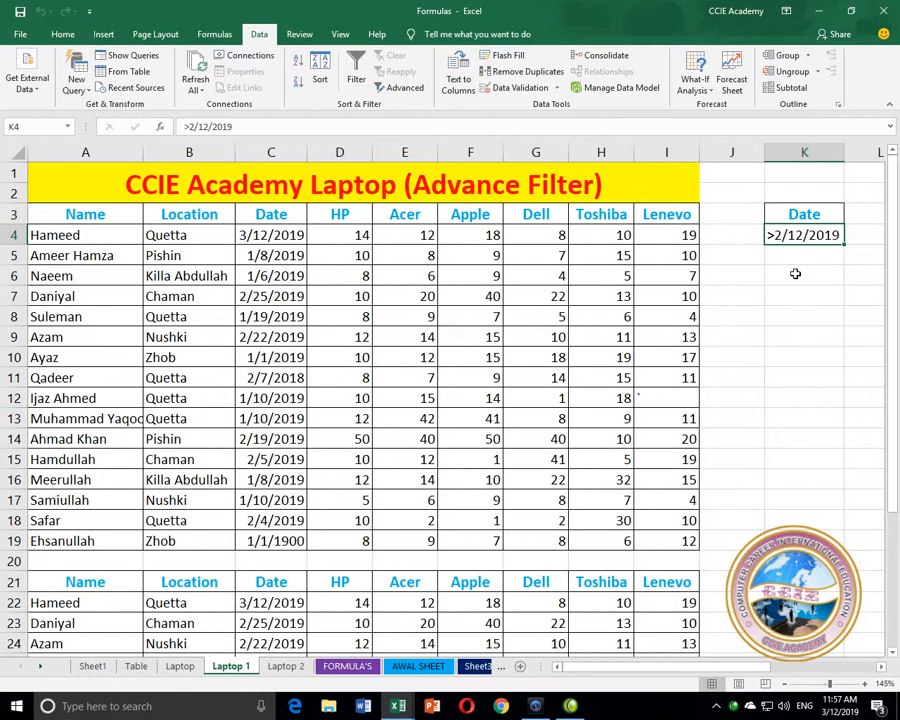
# Switch to the Laptop 2 sheet and examine the Apple column's values against the Apple criterion in M3:M4
pyautogui.click(280, 667)
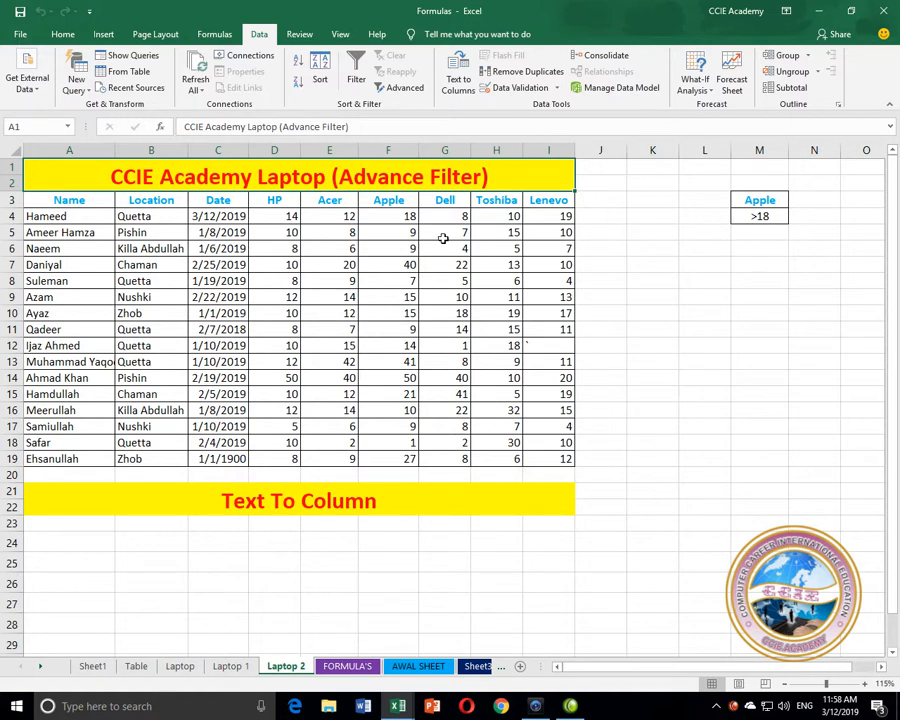
pyautogui.click(392, 201)
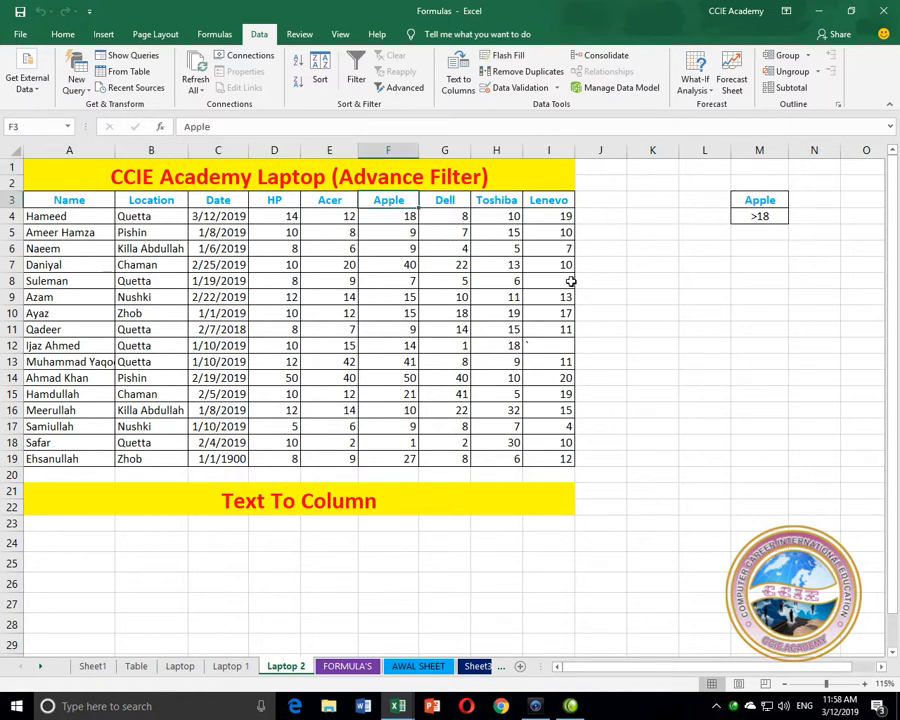
pyautogui.press('Down')
pyautogui.press('Down')
pyautogui.press('Down')
pyautogui.press('Down')
pyautogui.press('Down')
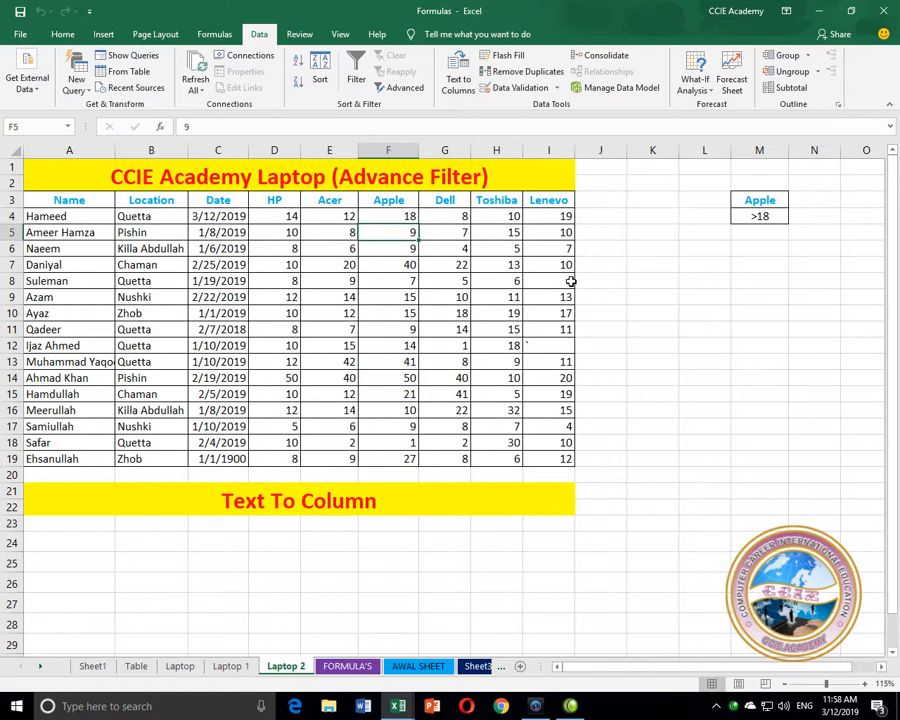
pyautogui.press('Down')
pyautogui.press('Down')
pyautogui.press('Down')
pyautogui.press('Down')
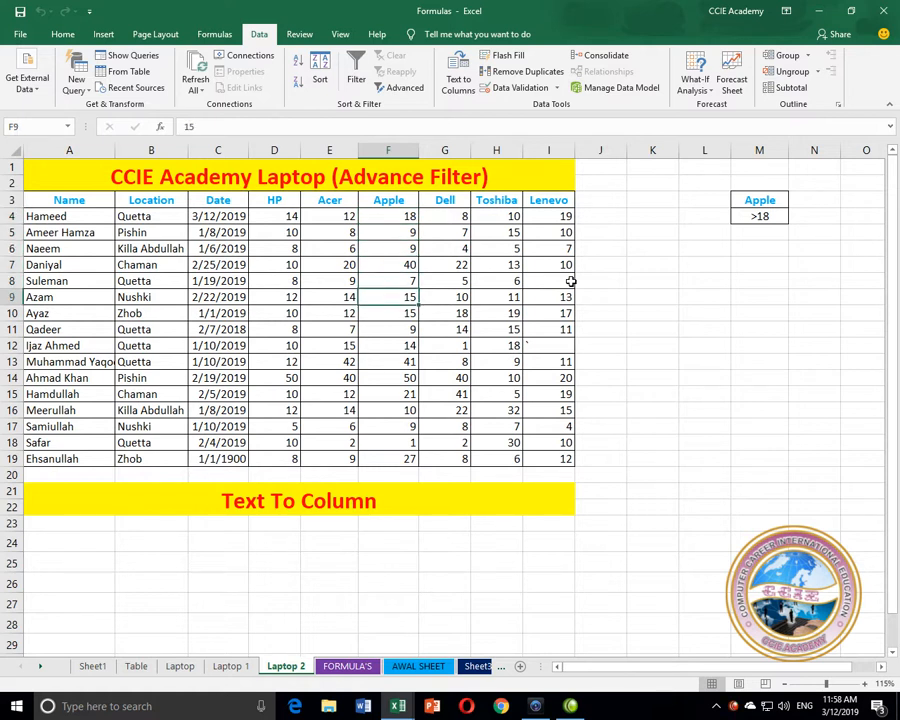
pyautogui.press('Down')
pyautogui.press('Down')
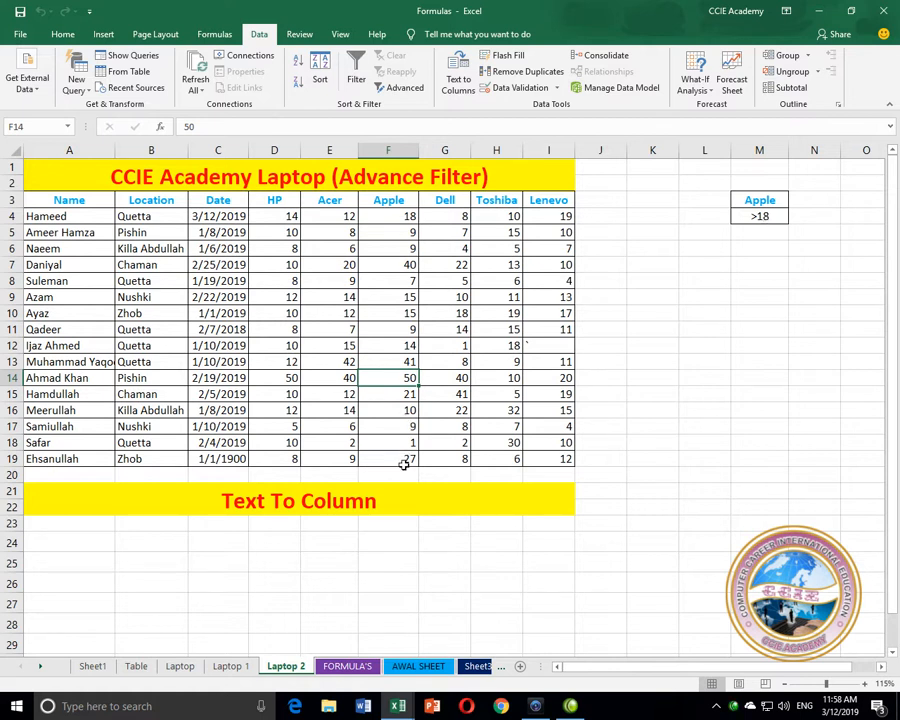
pyautogui.press('Up')
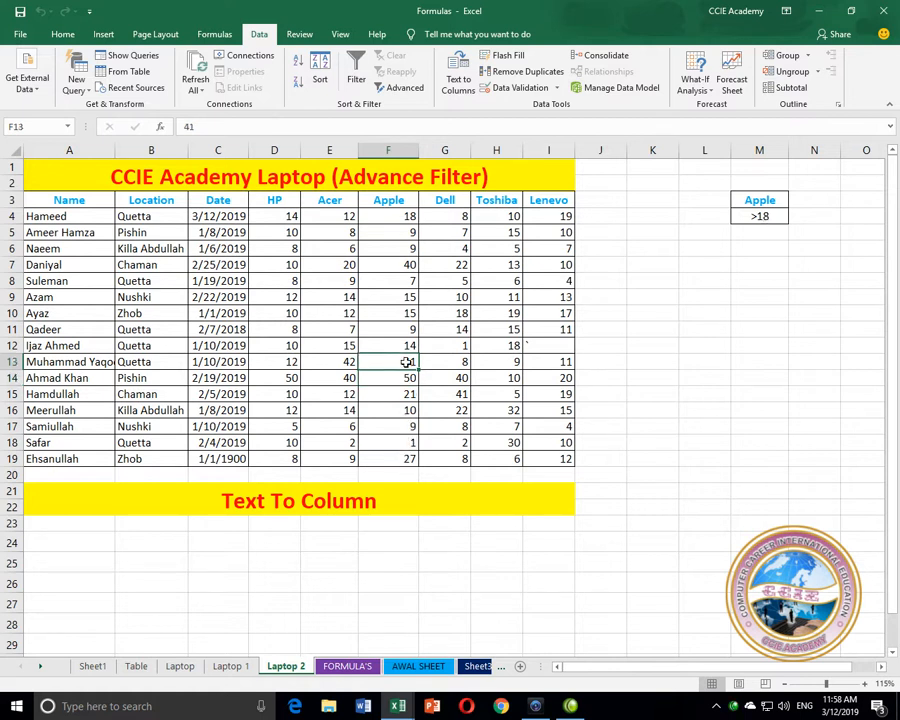
# Start an Advanced Filter on list range A3:I19 with the Apple block M3:M4 as the criteria range
pyautogui.click(404, 267)
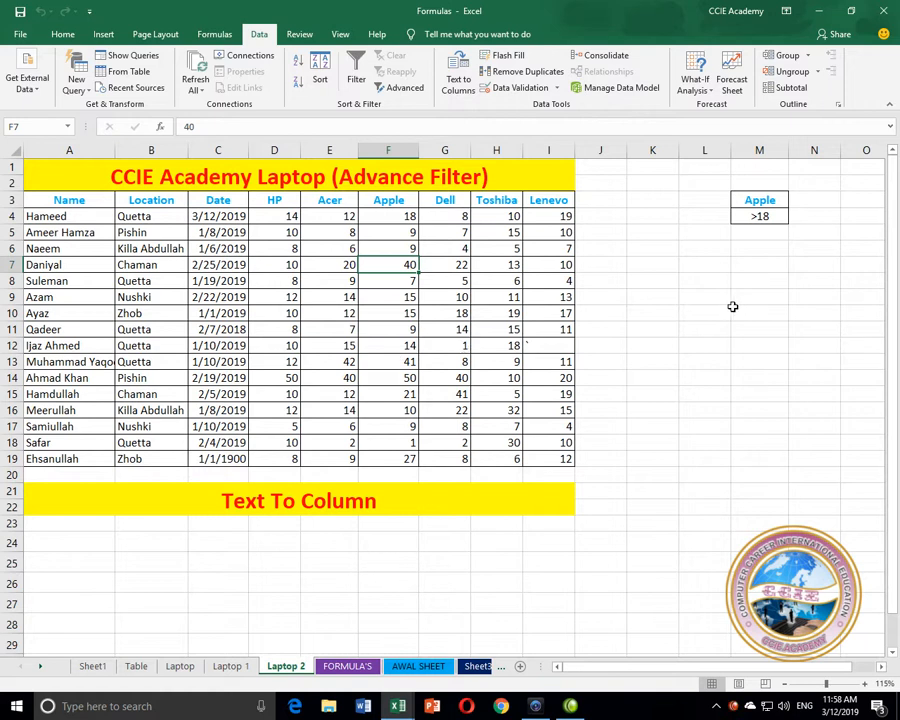
pyautogui.click(354, 328)
pyautogui.click(399, 87)
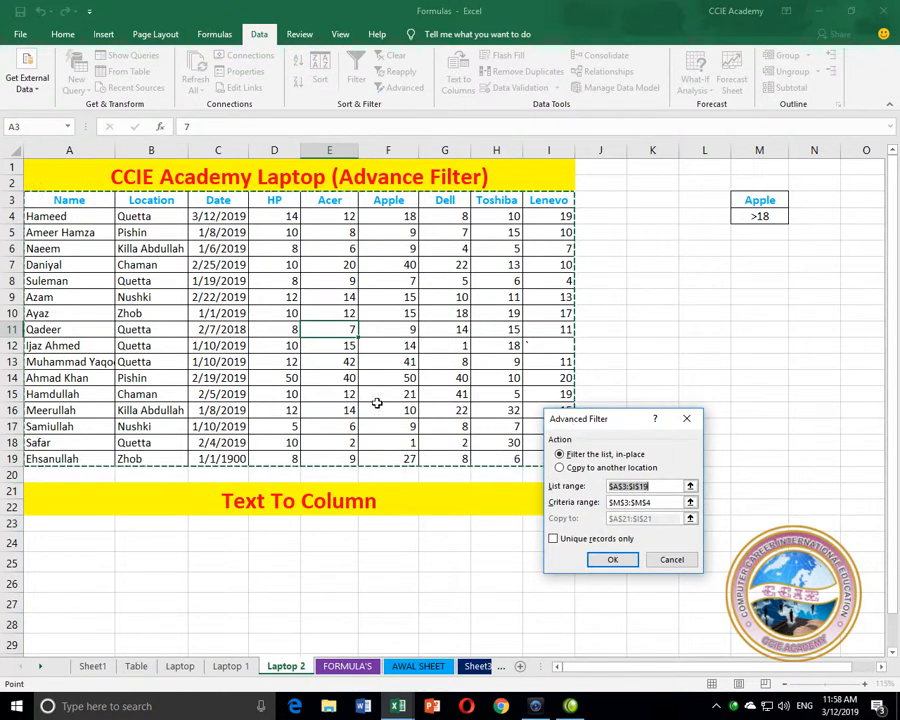
pyautogui.click(657, 503)
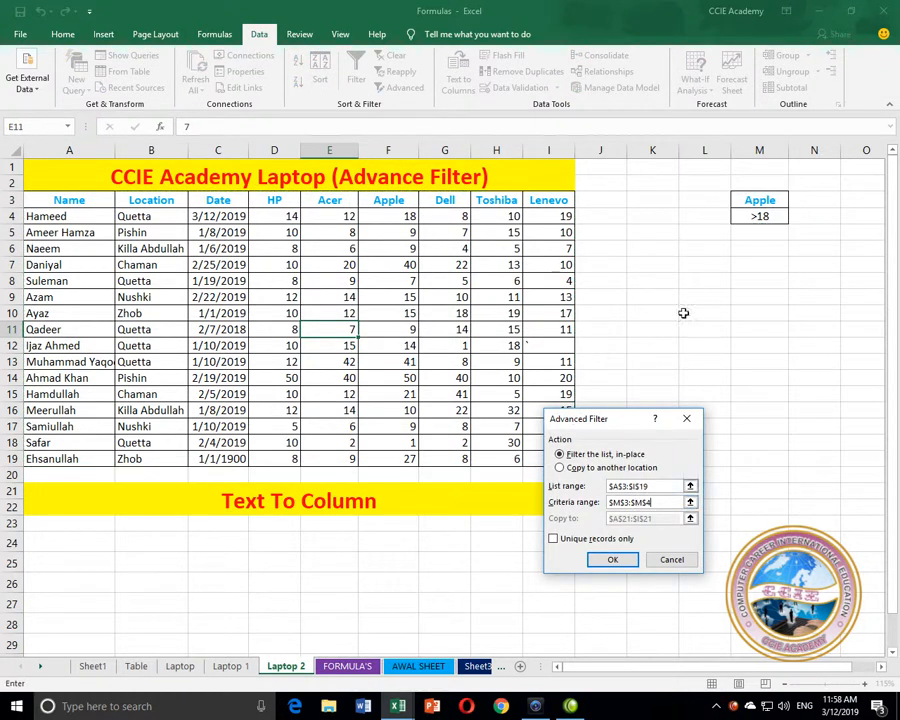
pyautogui.moveTo(745, 202); pyautogui.dragTo(750, 217)
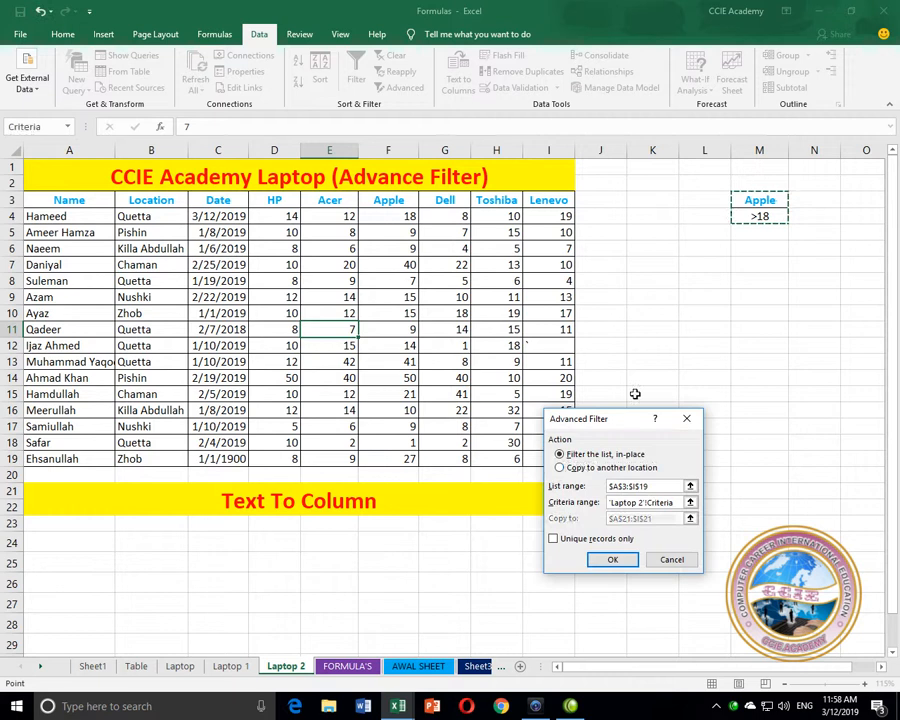
# Set the Advanced Filter to copy to another location, starting at cell K10, and run it
pyautogui.click(560, 467)
pyautogui.click(665, 517)
pyautogui.click(628, 396)
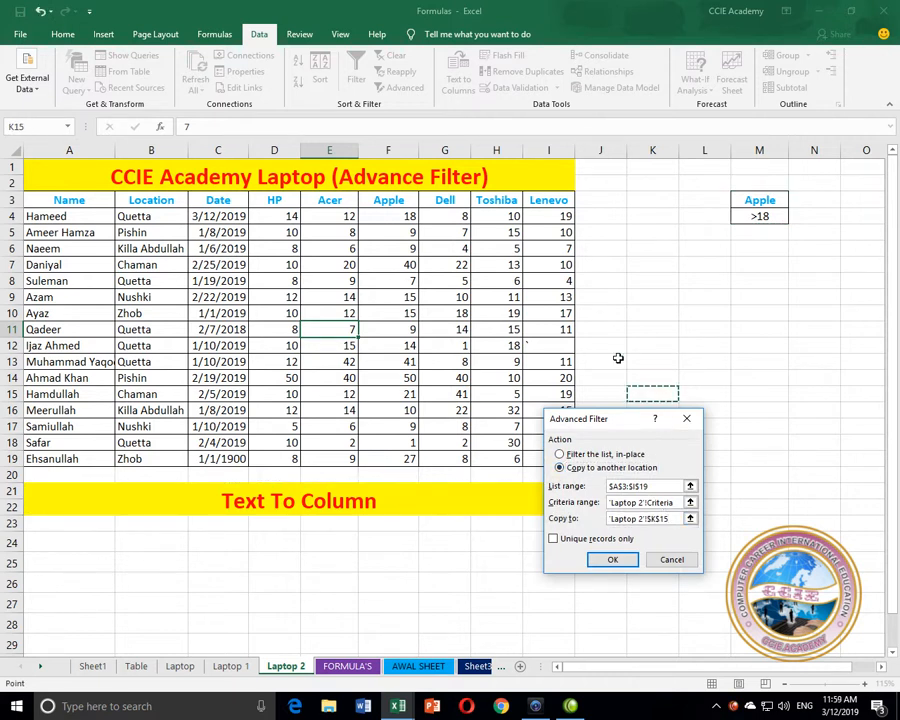
pyautogui.click(612, 313)
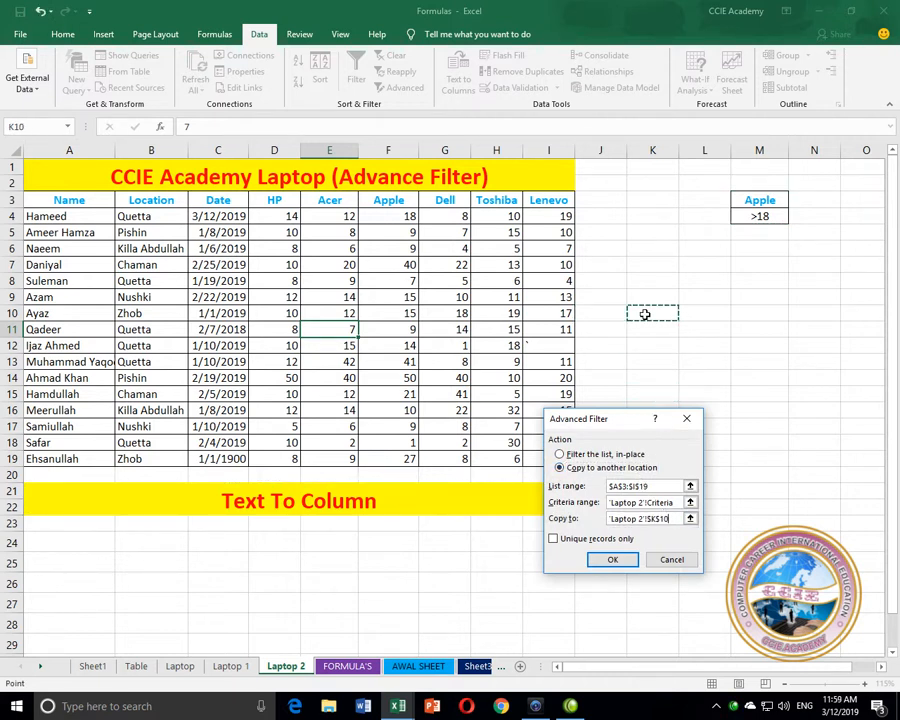
pyautogui.click(612, 558)
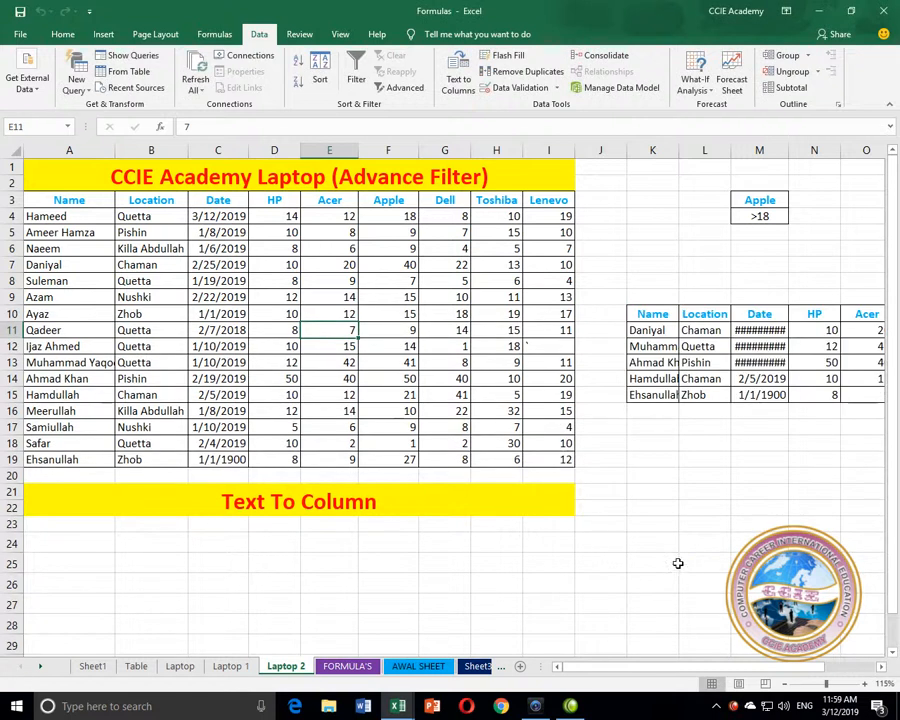
# Widen column M slightly to fit the extracted dates and auto-fit column K to the extracted names
pyautogui.moveTo(790, 147); pyautogui.dragTo(792, 147)
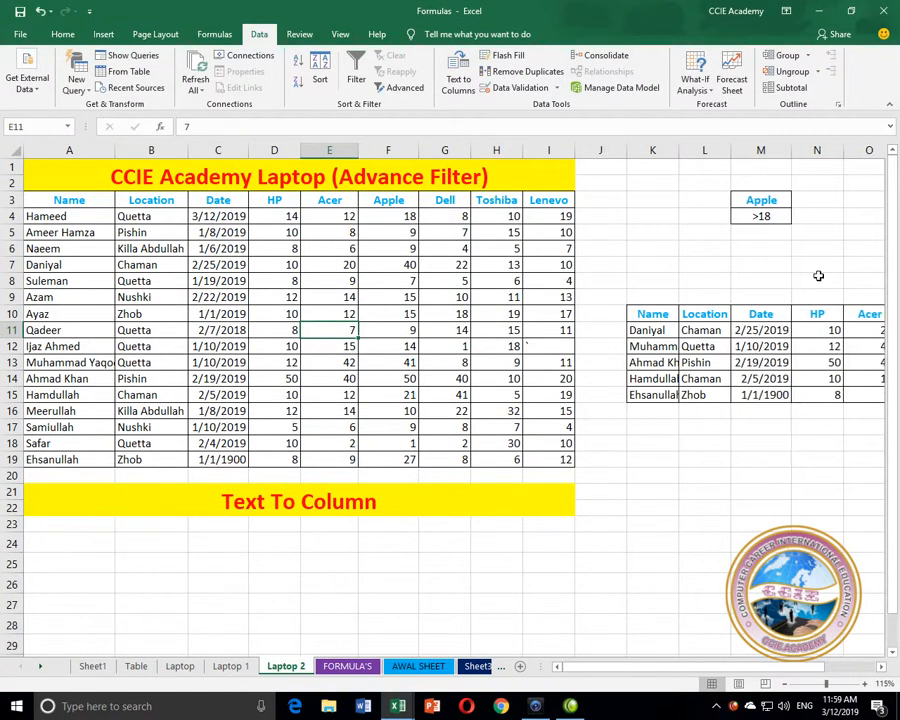
pyautogui.moveTo(811, 668); pyautogui.dragTo(862, 665)
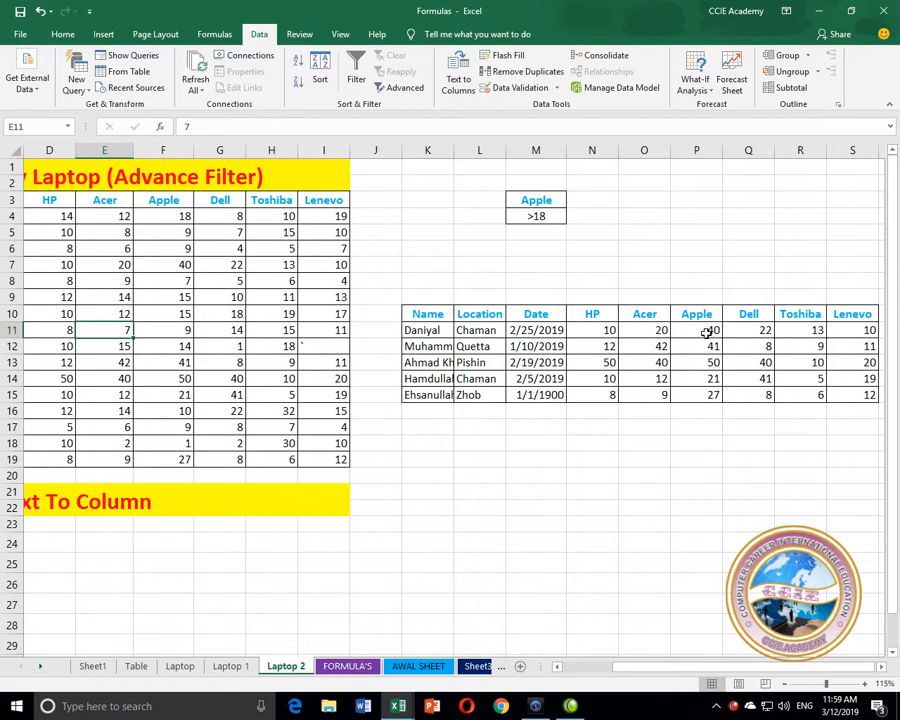
pyautogui.click(706, 332)
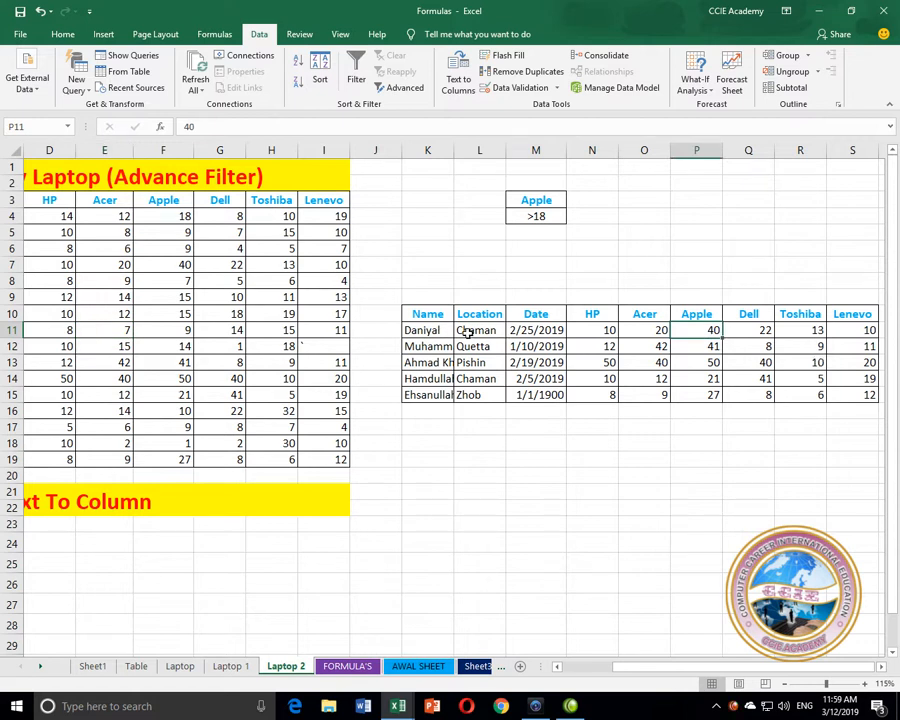
pyautogui.click(465, 334)
pyautogui.click(452, 149)
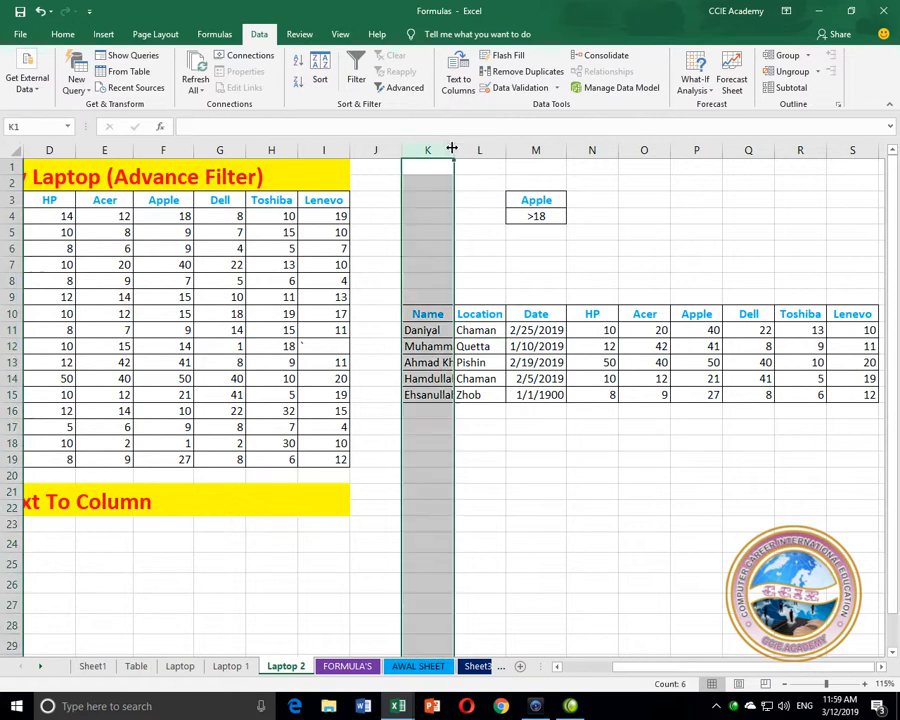
pyautogui.doubleClick(454, 149)
# Check the extracted records in rows 12 to 15 by name, location and Apple value against the Apple criterion in M4
pyautogui.click(472, 346)
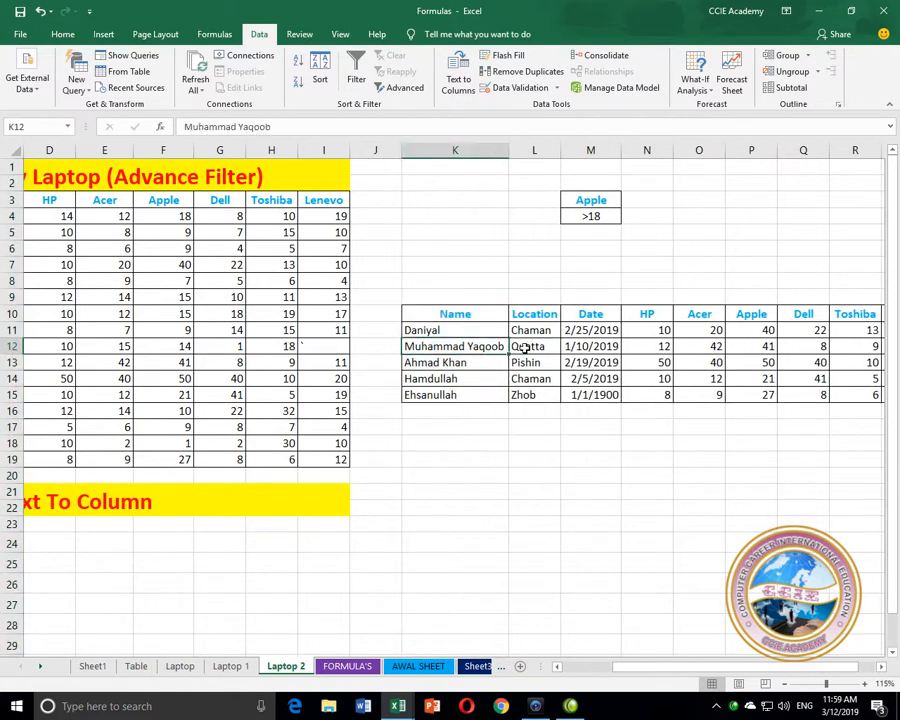
pyautogui.click(525, 346)
pyautogui.click(760, 347)
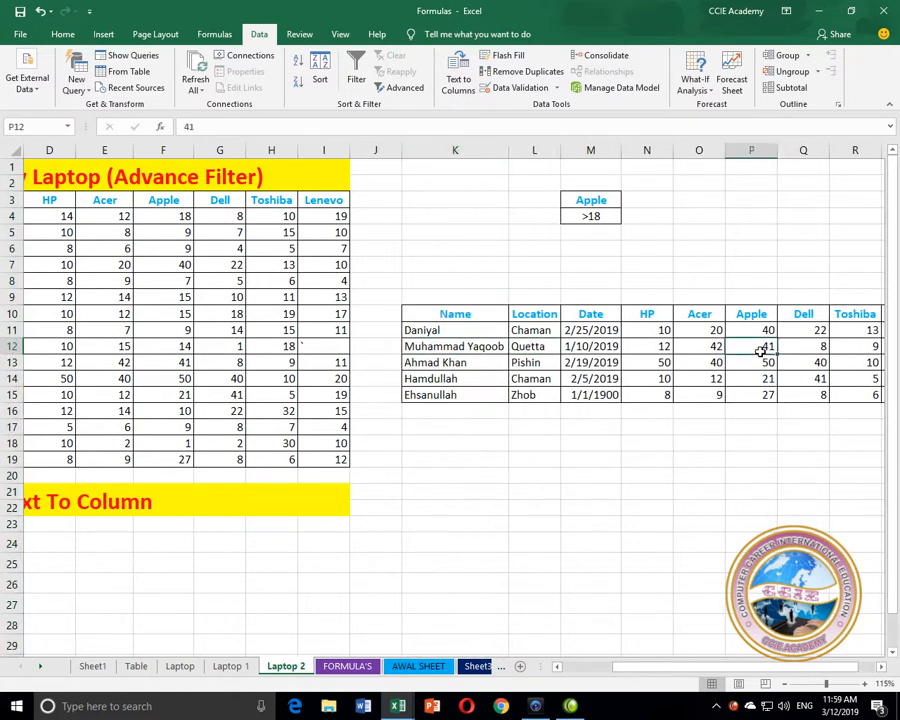
pyautogui.click(472, 362)
pyautogui.click(524, 362)
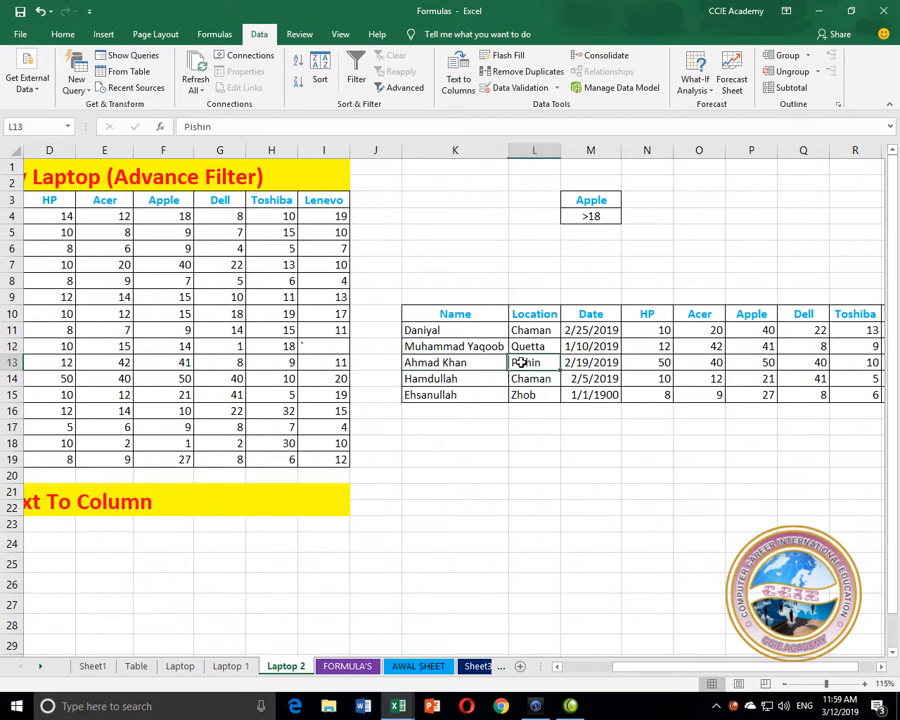
pyautogui.click(751, 363)
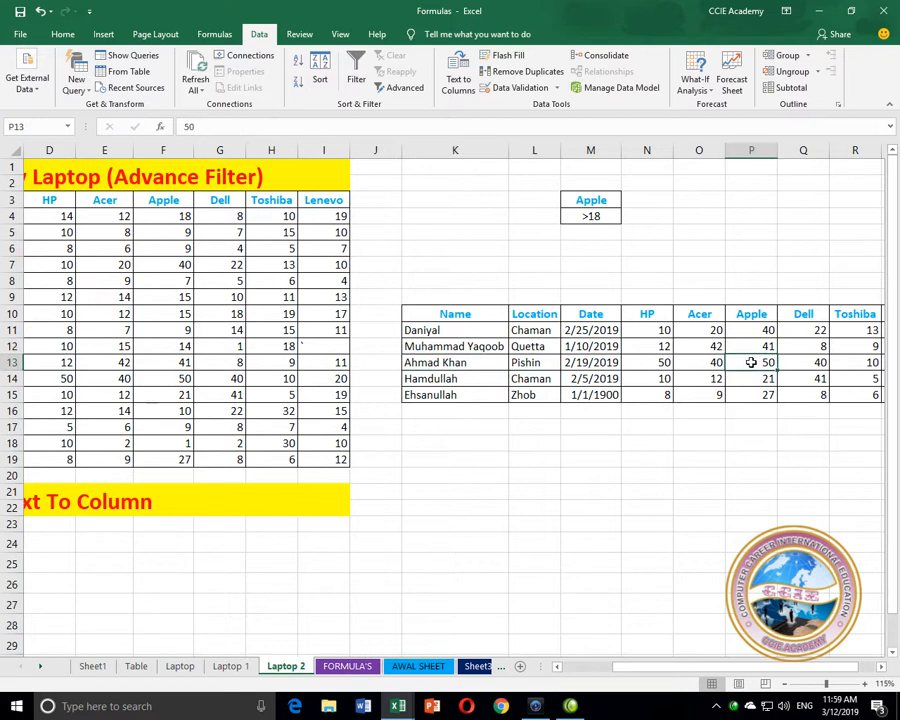
pyautogui.click(462, 380)
pyautogui.click(527, 381)
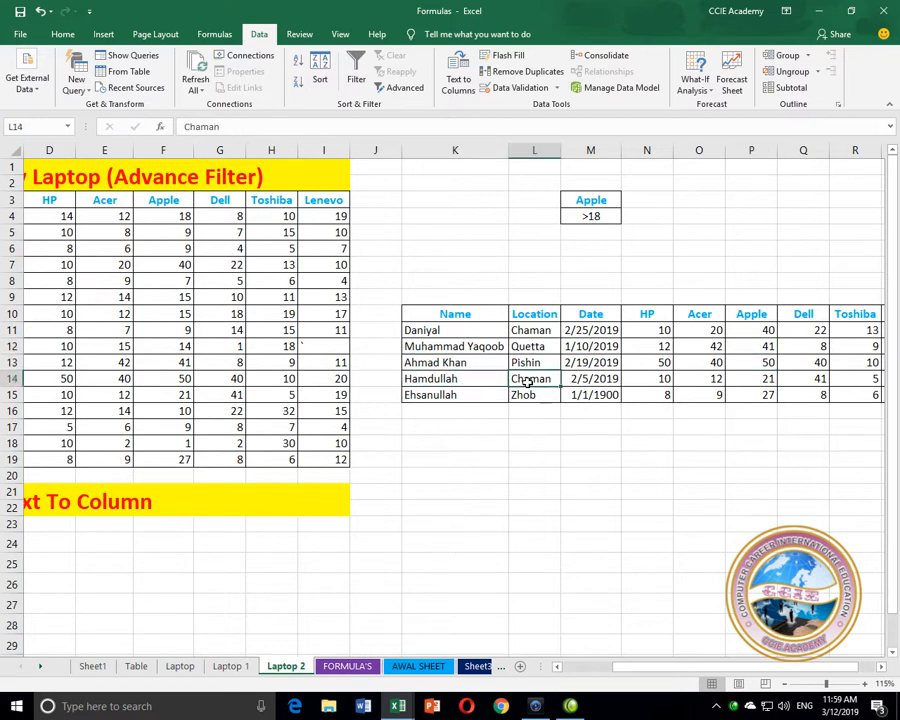
pyautogui.click(760, 373)
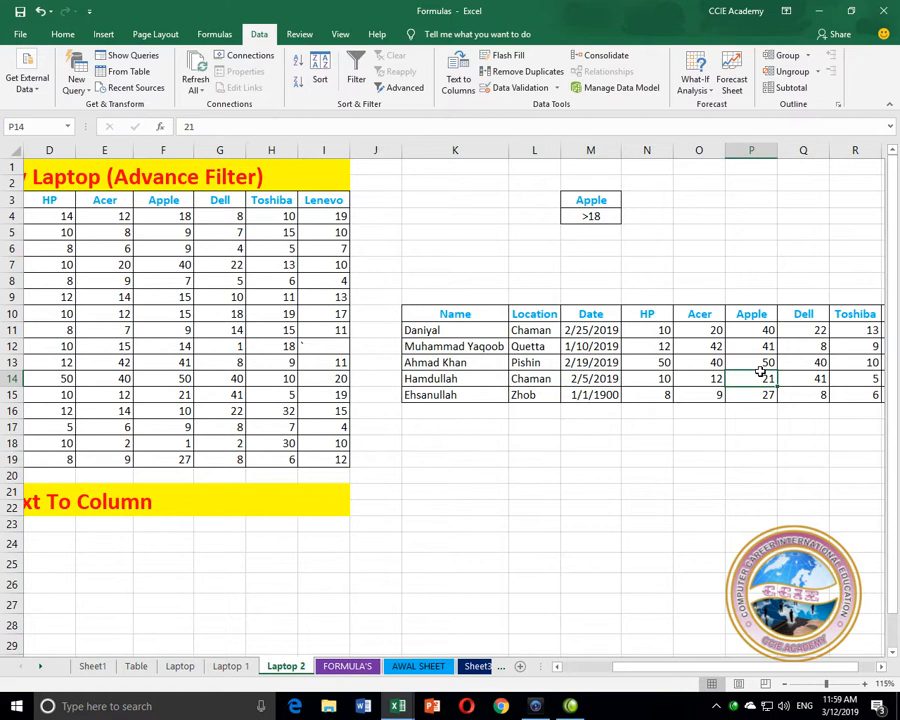
pyautogui.click(474, 393)
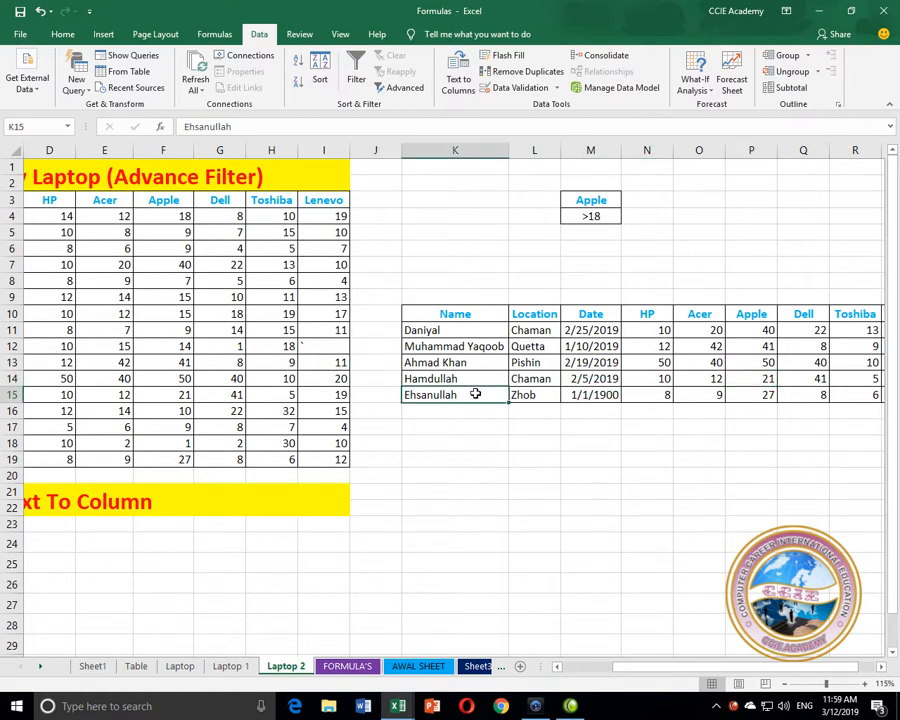
pyautogui.click(757, 397)
pyautogui.click(523, 395)
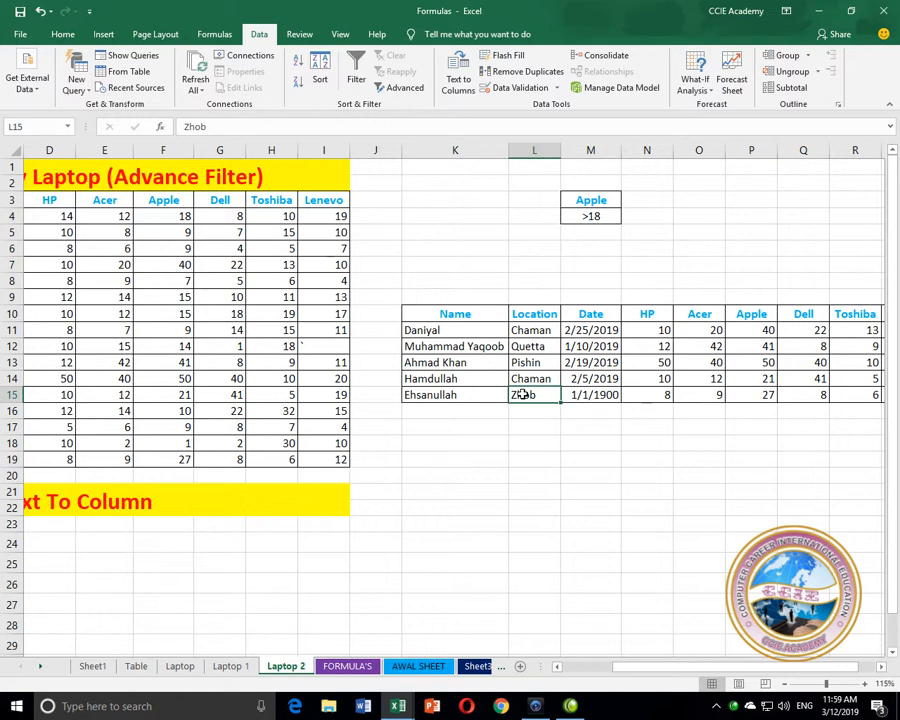